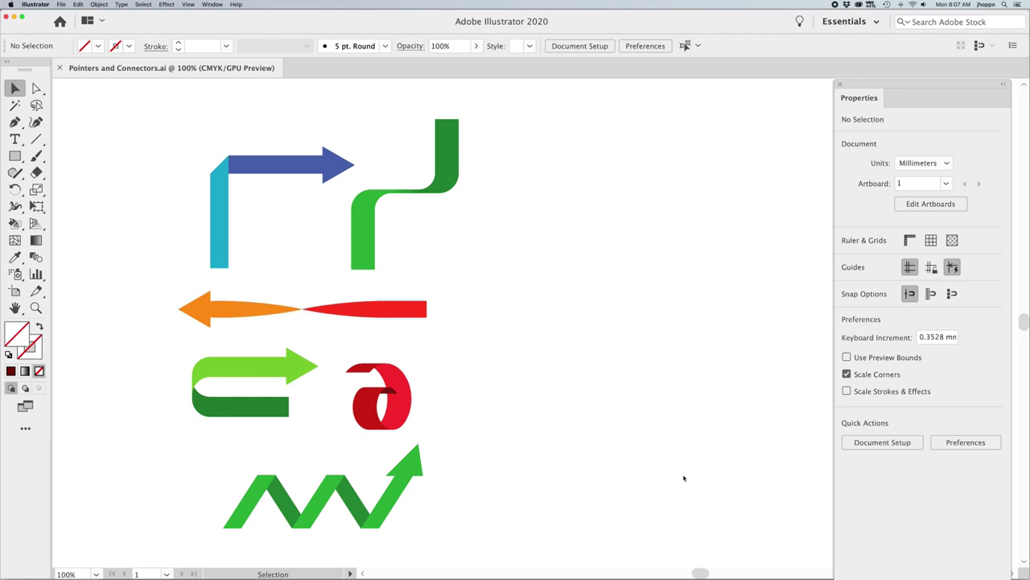
# Draw a vertical teal rectangle about 12.2 by 61.9 mm in the empty area beside the sample connectors
pyautogui.click(276, 167)
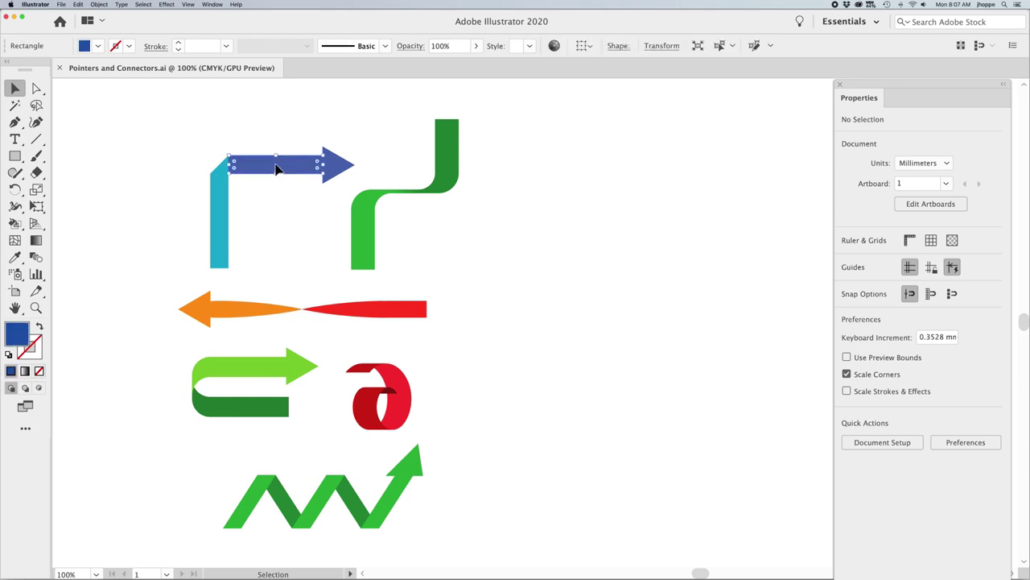
pyautogui.click(224, 218)
pyautogui.click(272, 227)
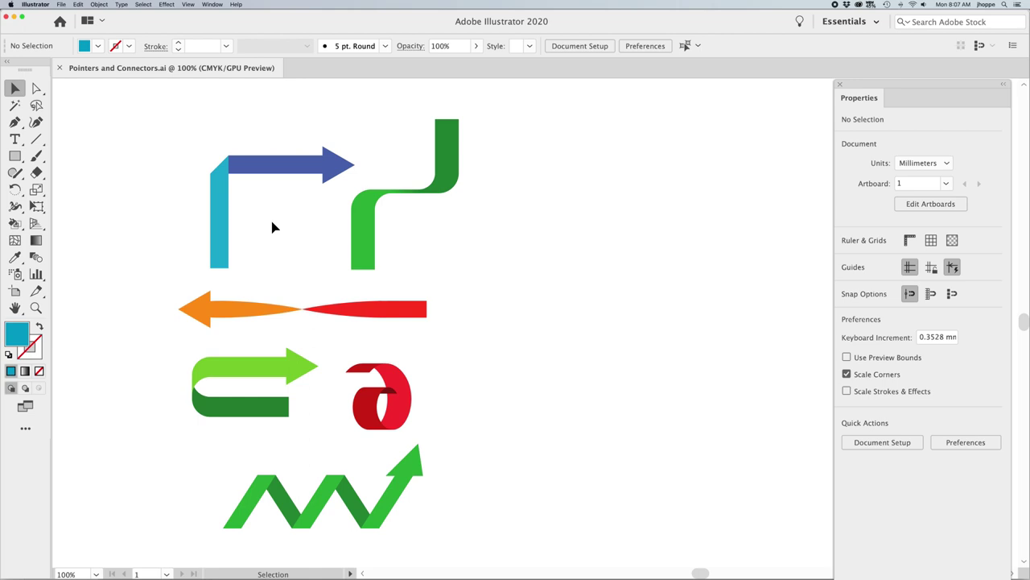
pyautogui.click(15, 157)
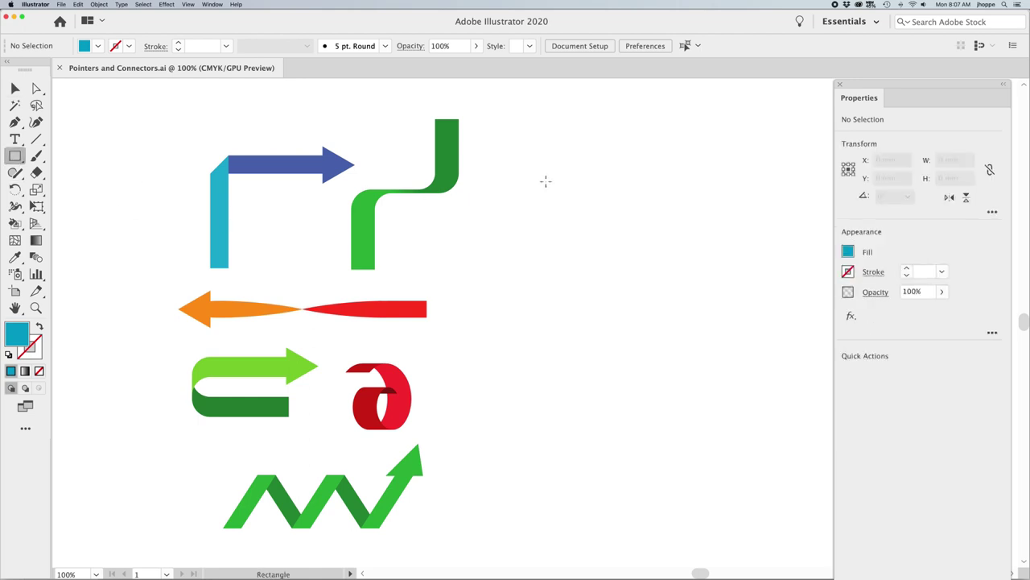
pyautogui.moveTo(560, 181); pyautogui.dragTo(574, 271)
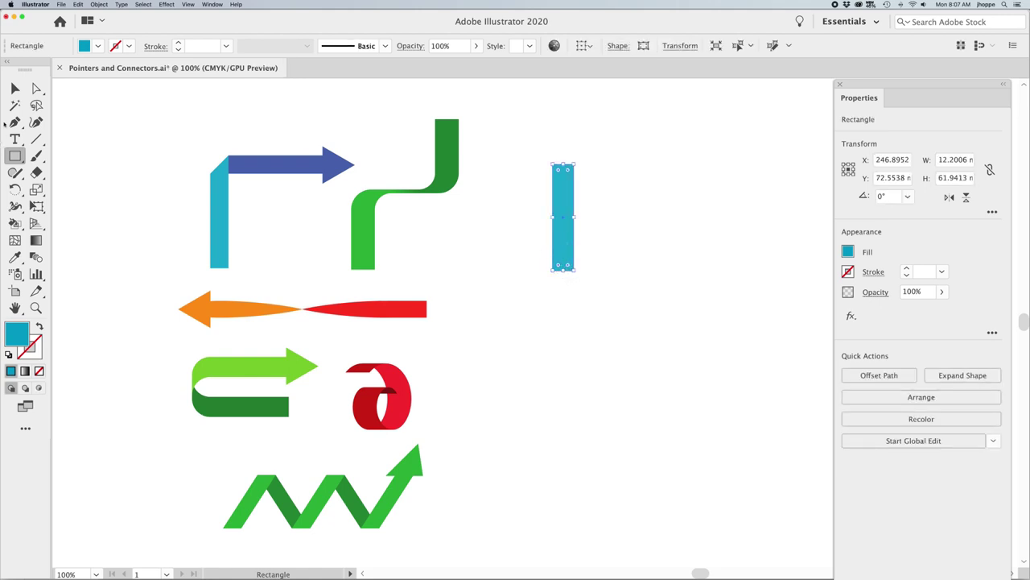
pyautogui.click(14, 88)
pyautogui.click(664, 271)
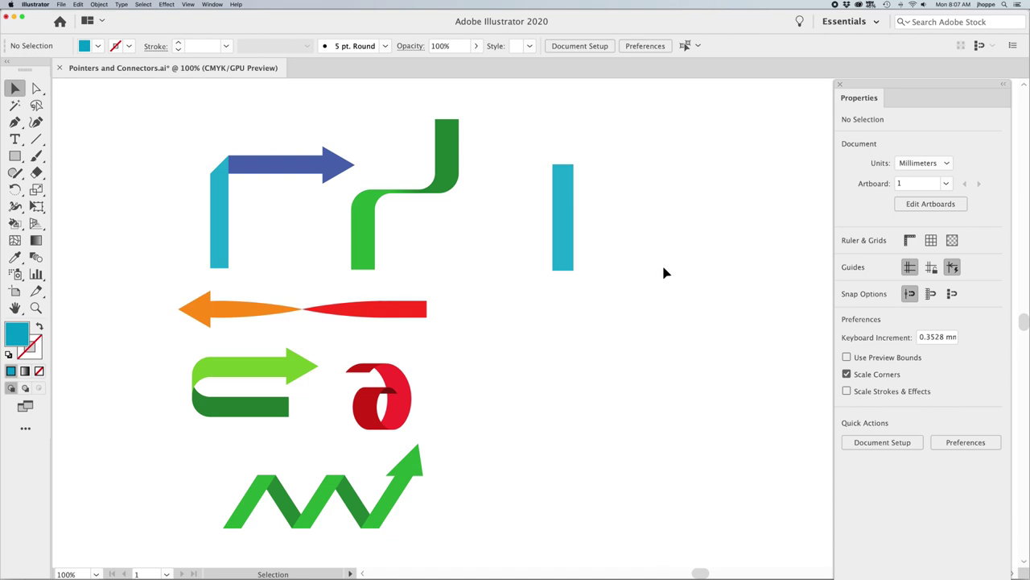
# Duplicate the teal rectangle, rotate the copy to 270°, and place it corner to corner at the original's upper-right corner
pyautogui.click(569, 243)
pyautogui.moveTo(569, 243); pyautogui.dragTo(653, 244)
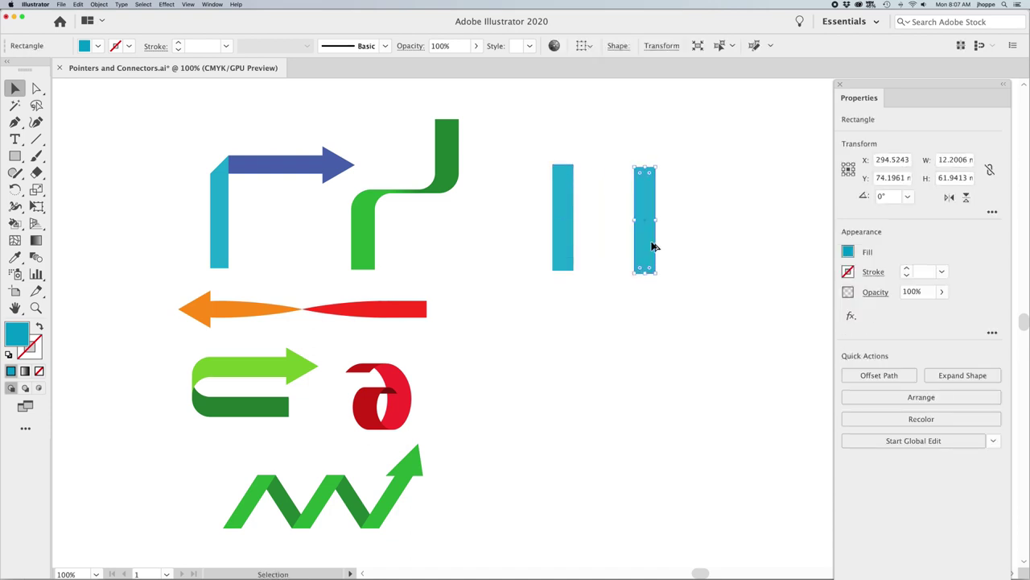
pyautogui.moveTo(674, 182); pyautogui.dragTo(690, 239)
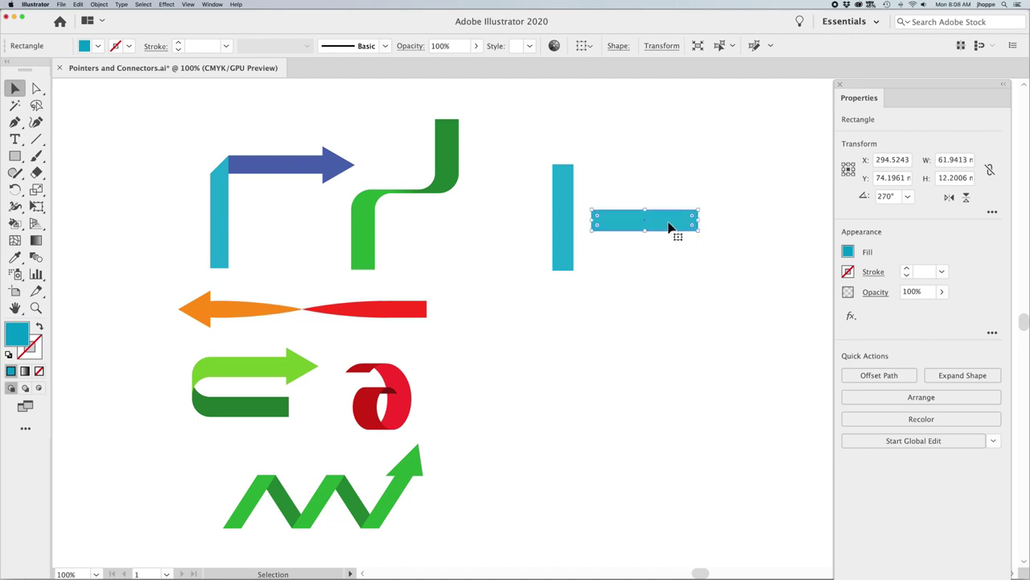
pyautogui.moveTo(620, 225); pyautogui.dragTo(602, 158)
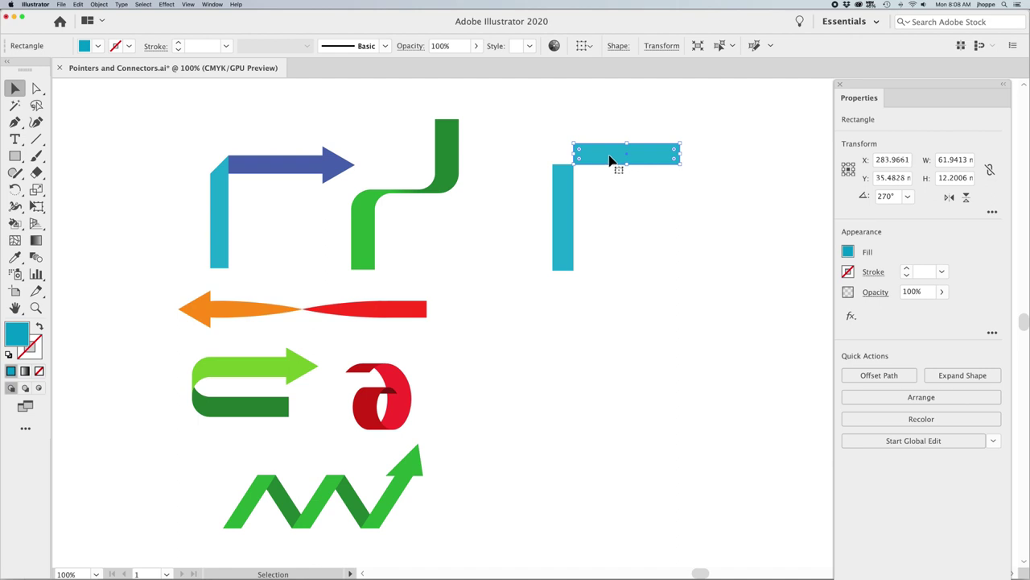
# Examine up close whether the corners of the two teal rectangles meet exactly
pyautogui.hotkey('ctrl', 'space')
pyautogui.moveTo(528, 117); pyautogui.dragTo(612, 201)
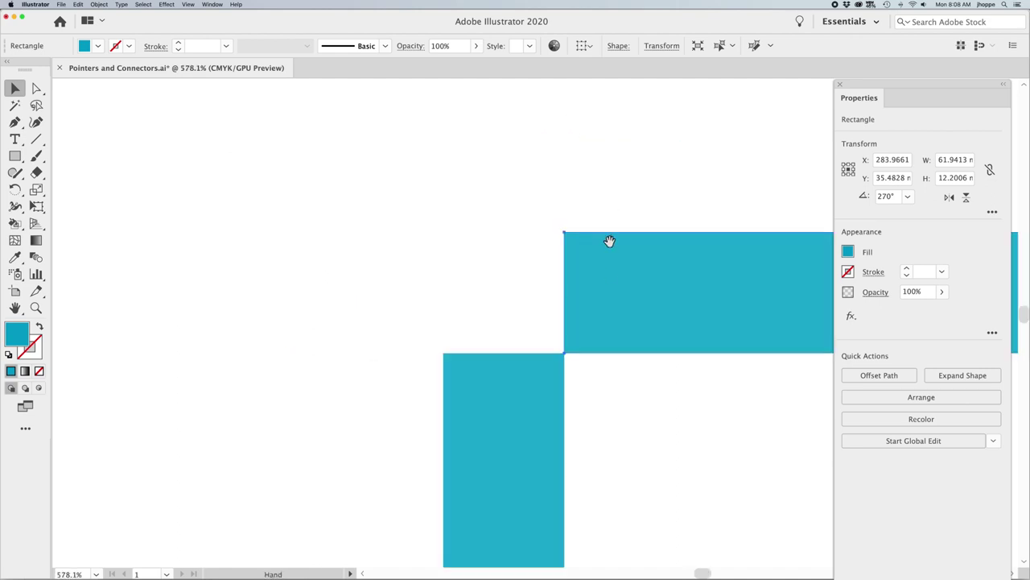
pyautogui.click(578, 359)
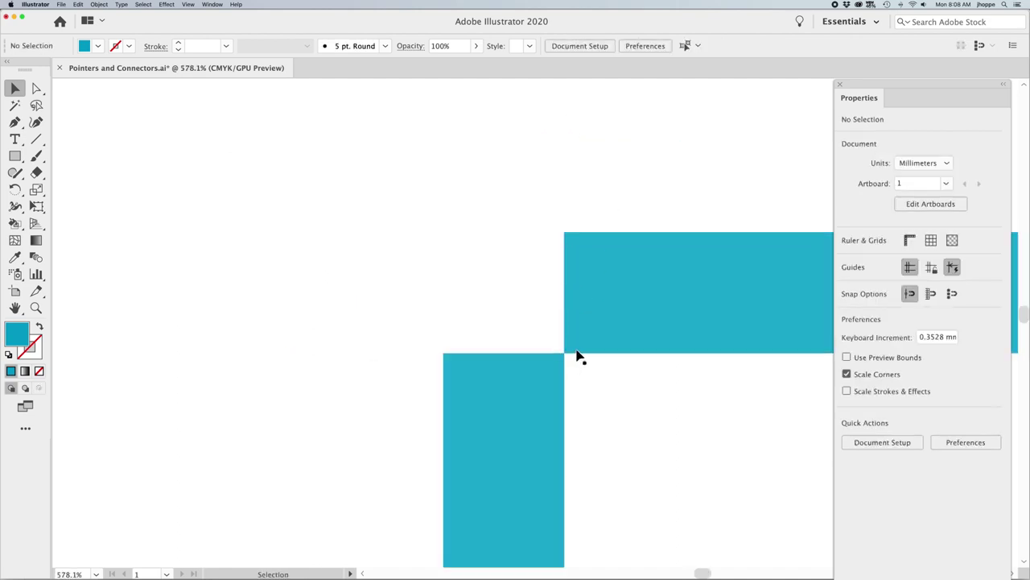
pyautogui.click(557, 365)
pyautogui.click(585, 348)
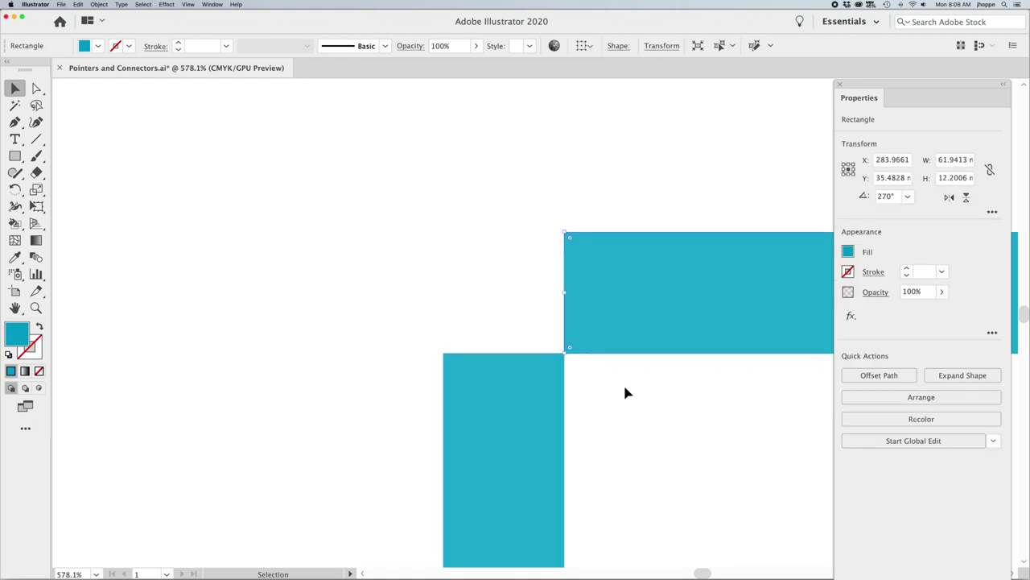
pyautogui.press('super+minus')
pyautogui.press('super+minus')
pyautogui.press('super+minus')
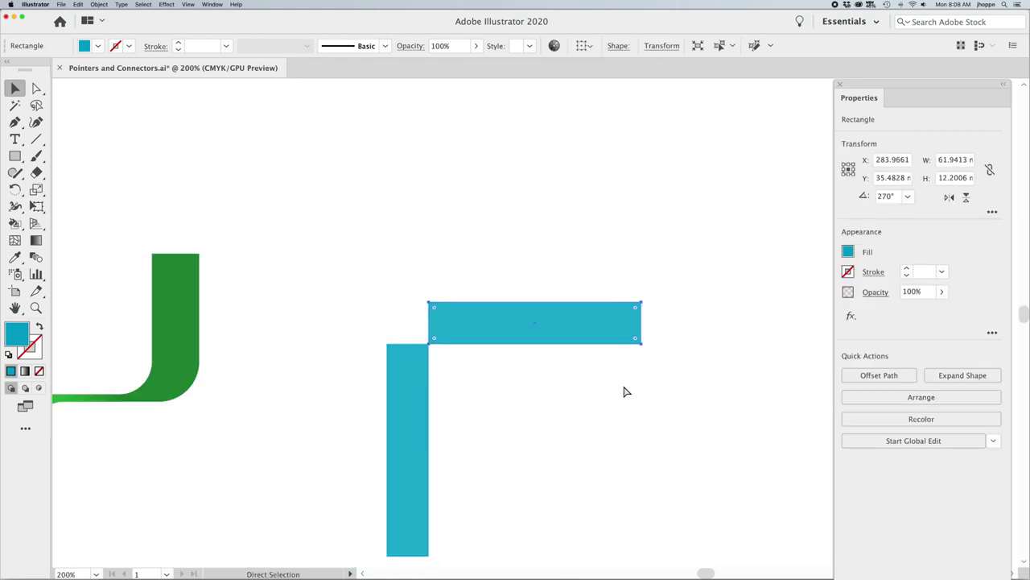
# Recolor the horizontal rectangle with the dark blue fill sampled by Eyedropper from the sample folded arrow
pyautogui.moveTo(598, 384); pyautogui.dragTo(718, 308)
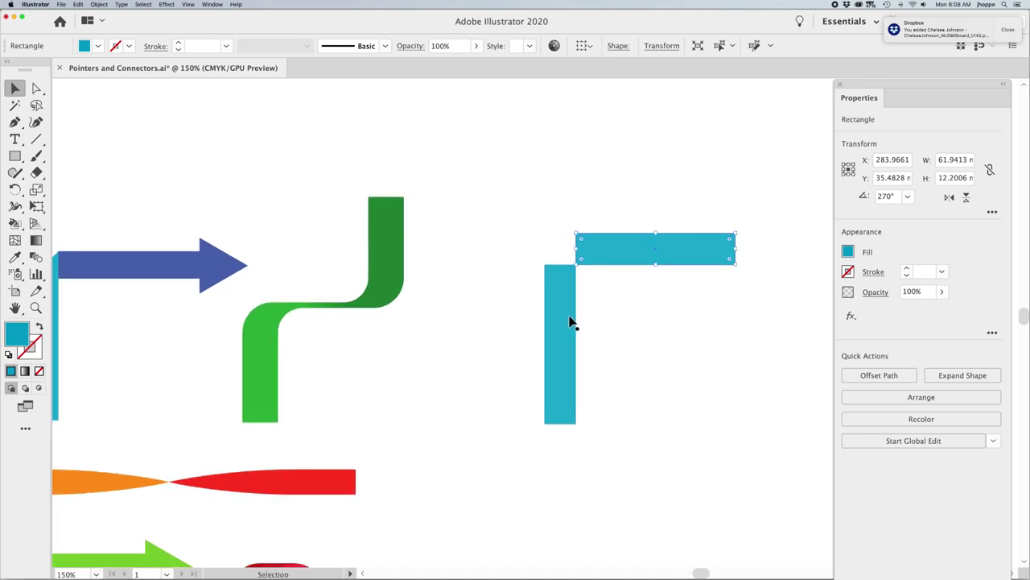
pyautogui.moveTo(497, 310); pyautogui.dragTo(515, 297)
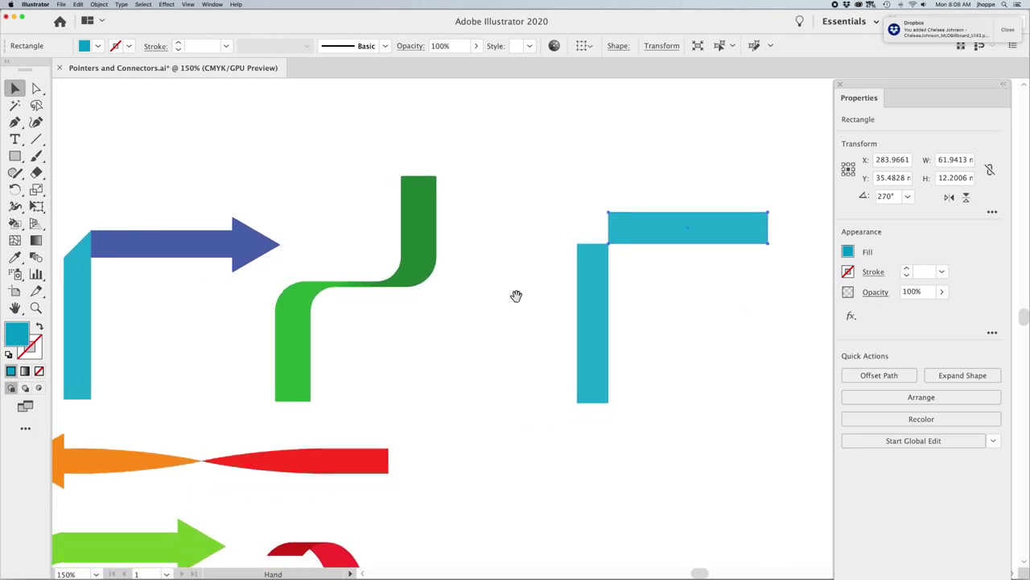
pyautogui.click(224, 251)
pyautogui.click(246, 251)
pyautogui.click(658, 227)
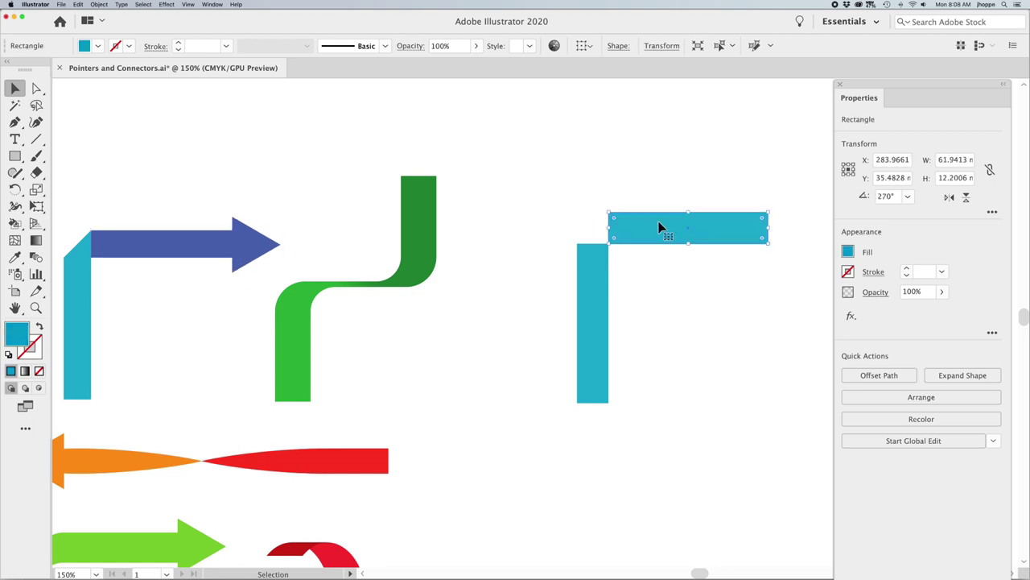
pyautogui.press('i')
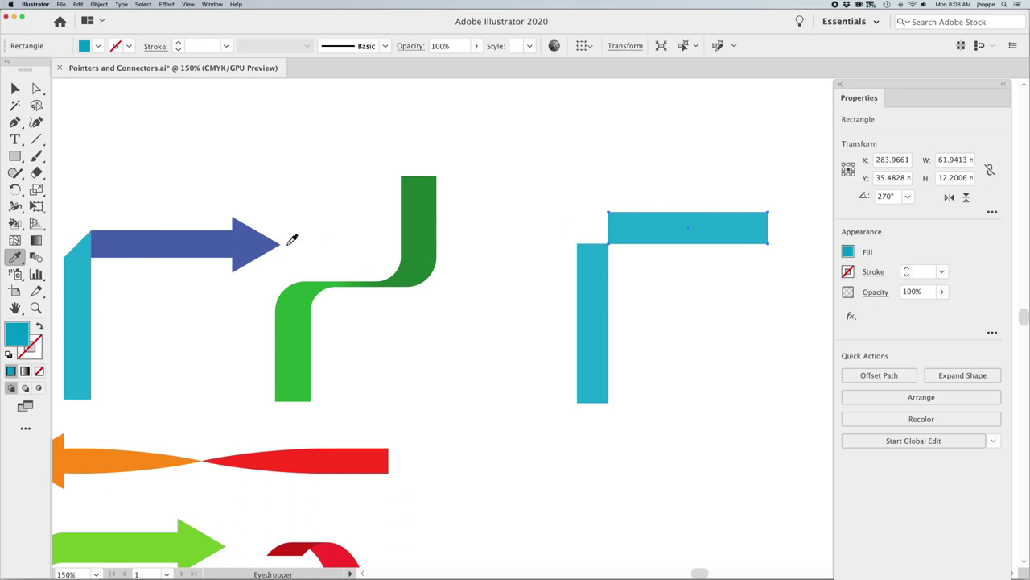
pyautogui.click(213, 237)
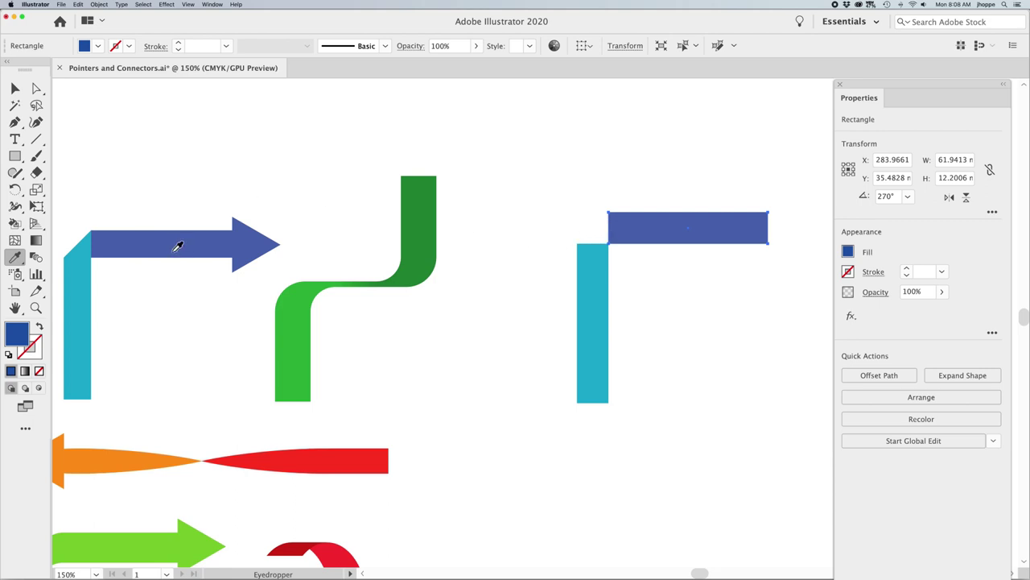
# Move the vertical teal bar's upper-right anchor point up to the blue bar's upper-left corner to form a diagonal fold
pyautogui.click(37, 88)
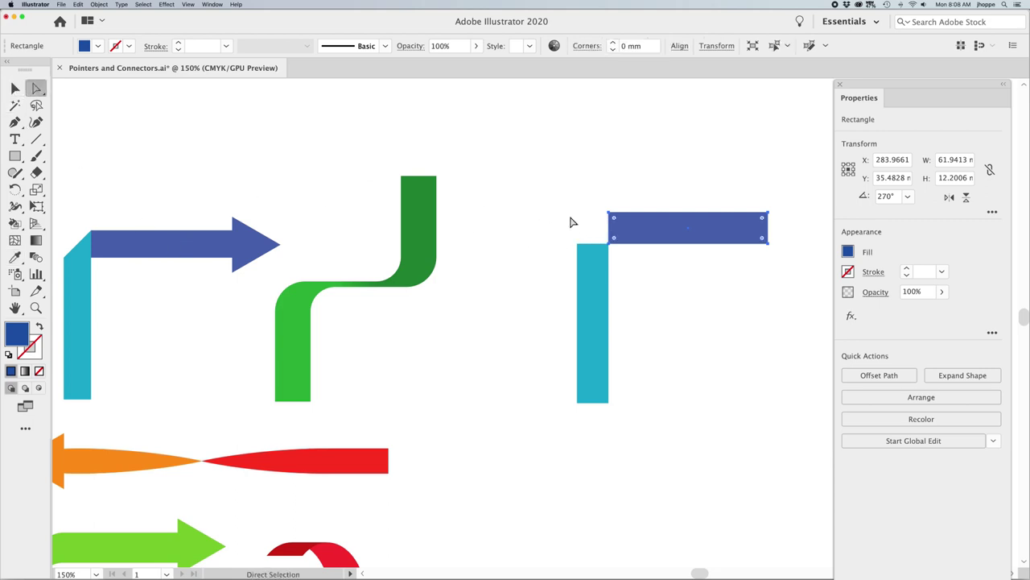
pyautogui.click(570, 221)
pyautogui.click(596, 259)
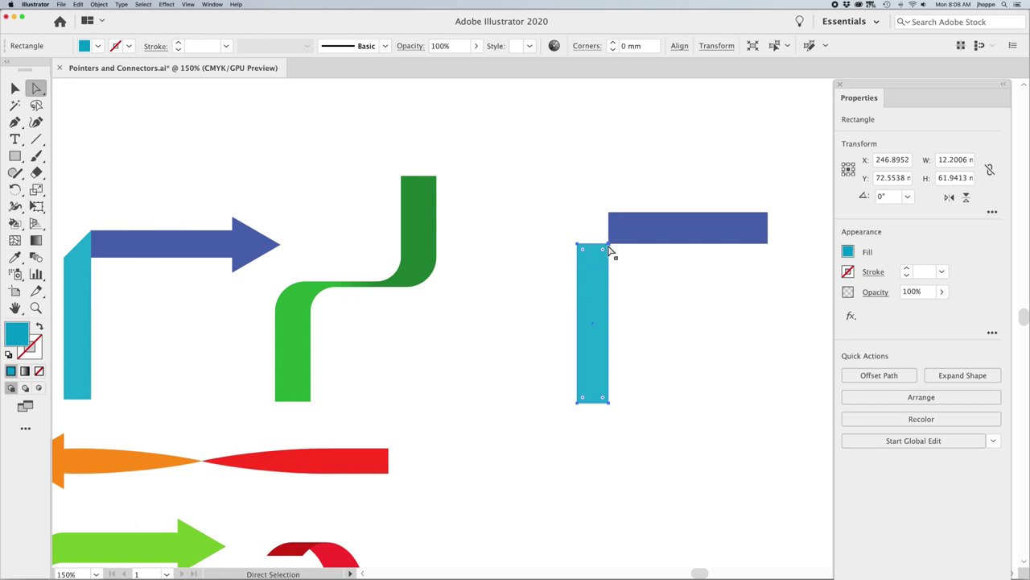
pyautogui.moveTo(609, 245); pyautogui.dragTo(611, 250)
pyautogui.click(610, 251)
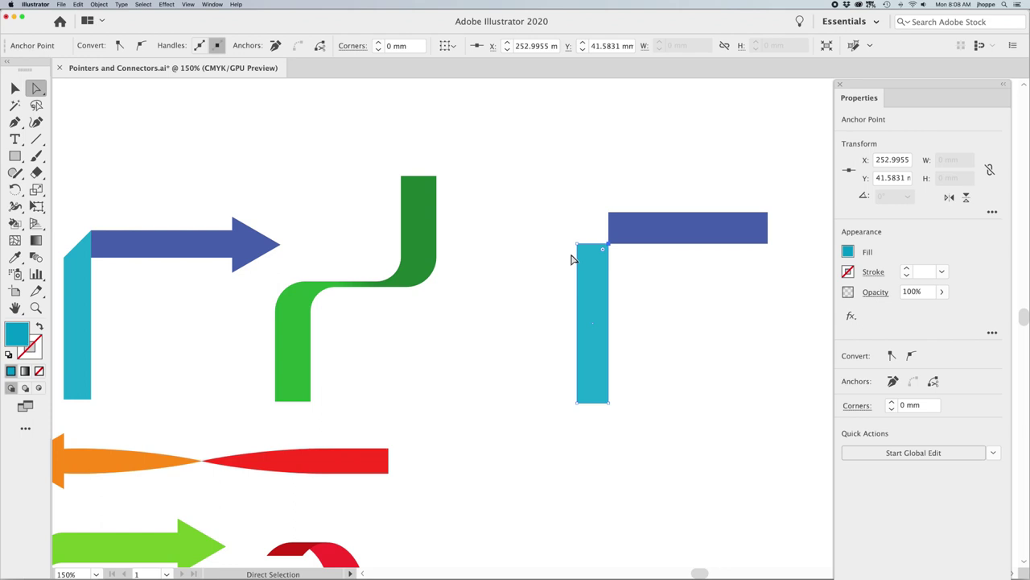
pyautogui.moveTo(608, 244); pyautogui.dragTo(609, 213)
pyautogui.click(655, 295)
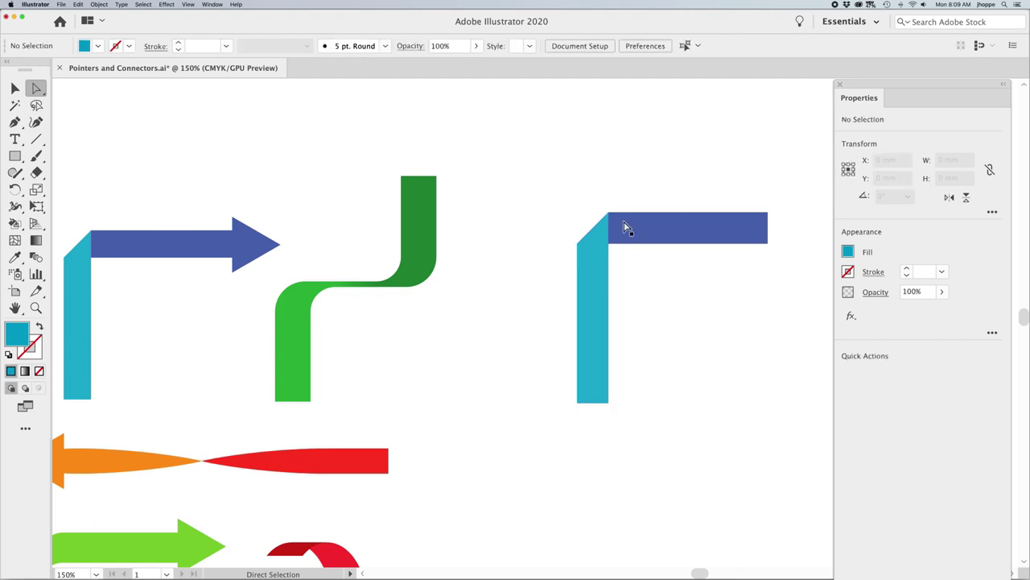
pyautogui.click(594, 258)
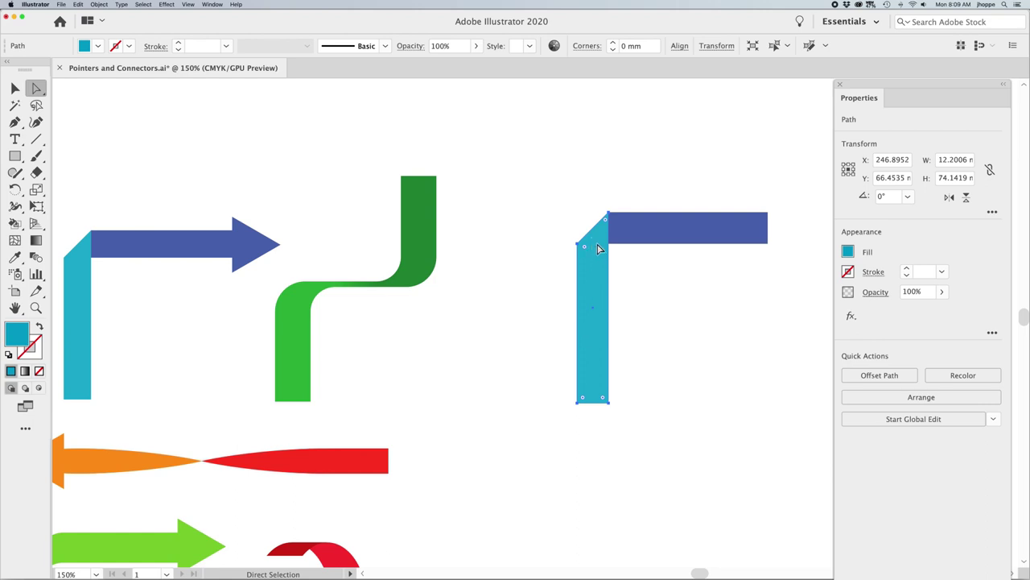
pyautogui.click(668, 346)
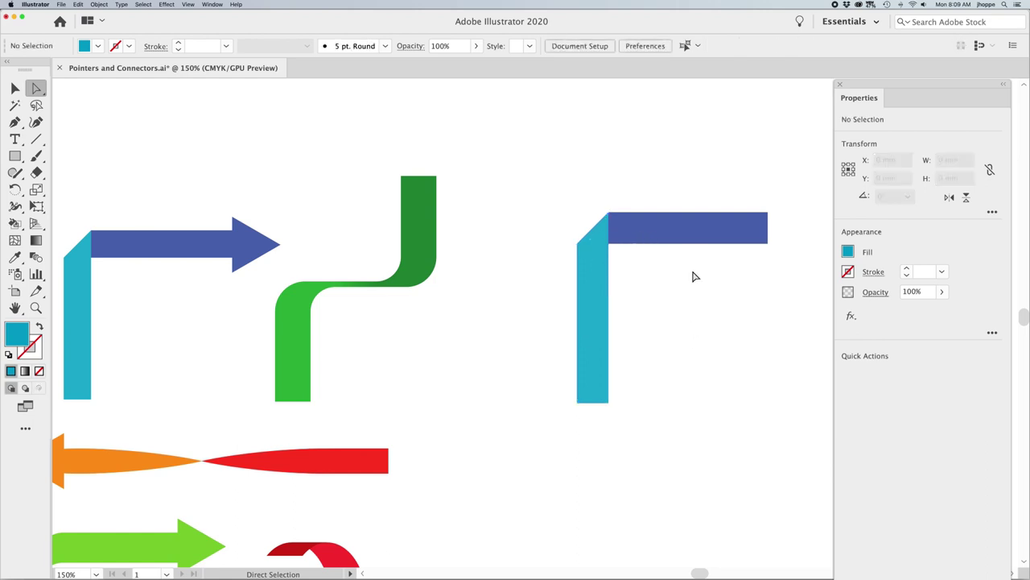
# Draw a three-sided polygon about 22.1 by 19.1 mm below the blue bar
pyautogui.moveTo(701, 303); pyautogui.dragTo(656, 304)
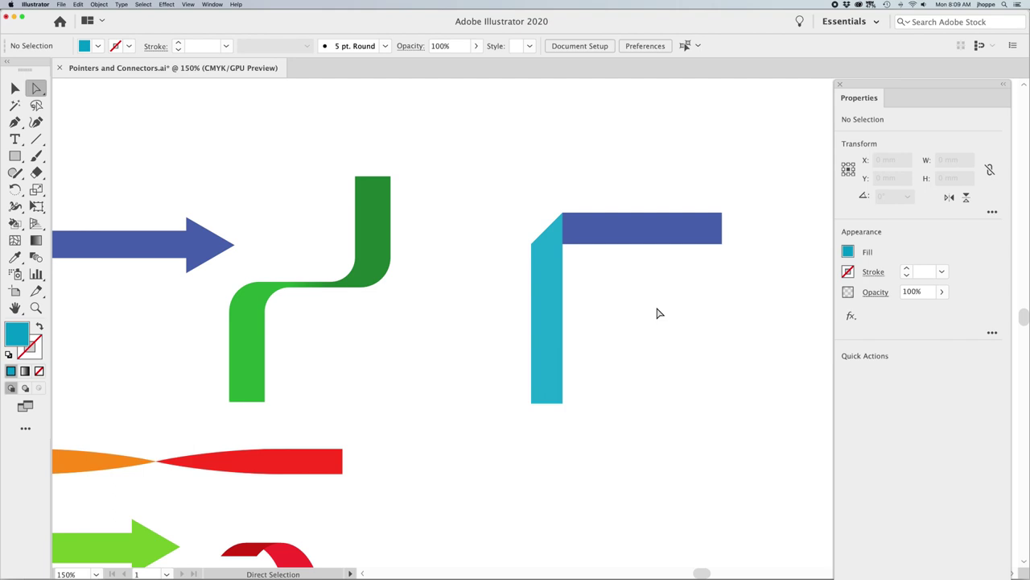
pyautogui.click(19, 157)
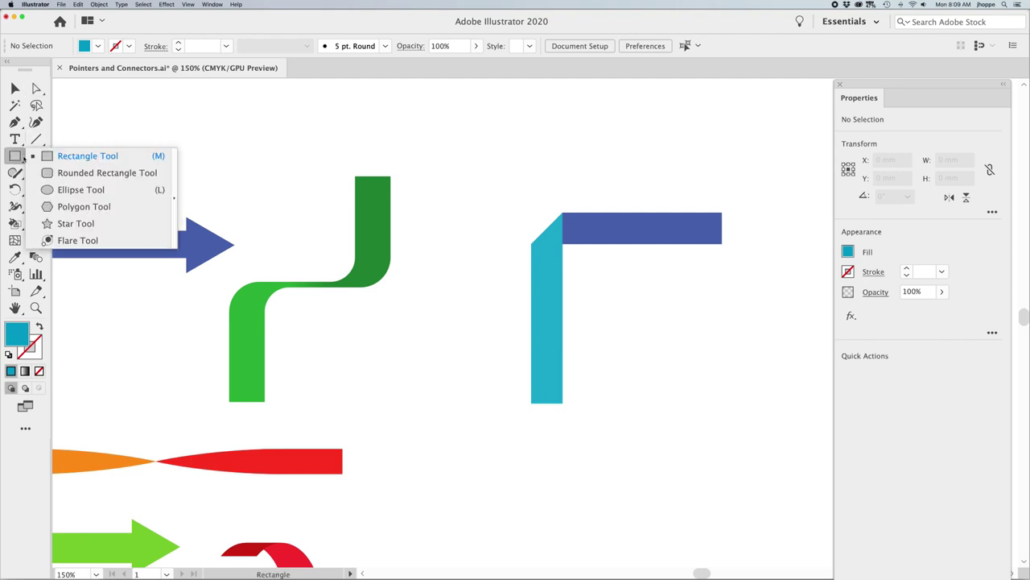
pyautogui.click(81, 206)
pyautogui.moveTo(653, 337); pyautogui.dragTo(676, 362)
pyautogui.press('Down')
pyautogui.press('Down')
pyautogui.press('Down')
pyautogui.press('Up')
pyautogui.press('Up')
pyautogui.press('Down')
pyautogui.press('Down')
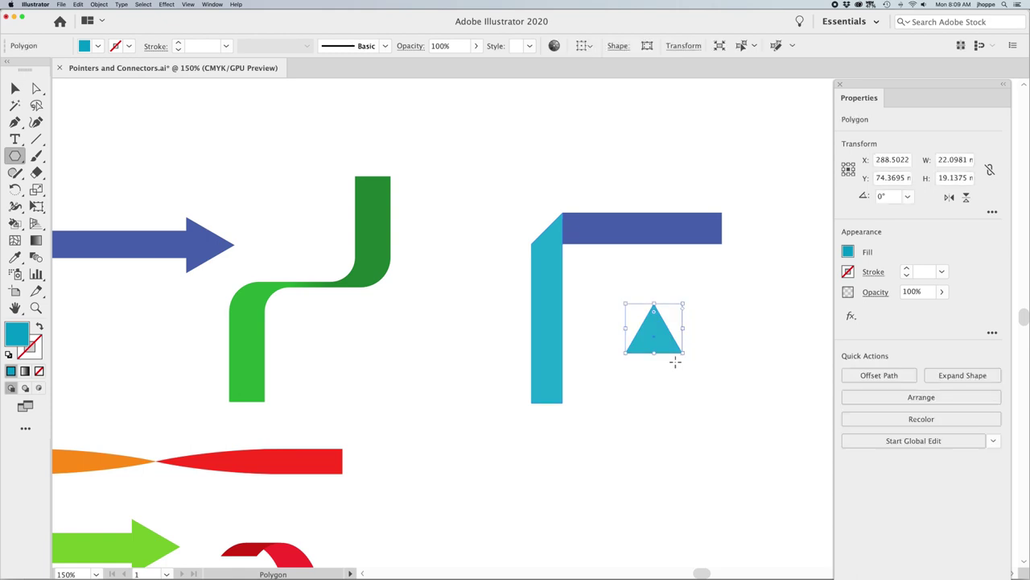
# Rotate the triangle to 270°, attach it to the blue bar's right end as an arrowhead, and match the bar's blue fill
pyautogui.click(15, 87)
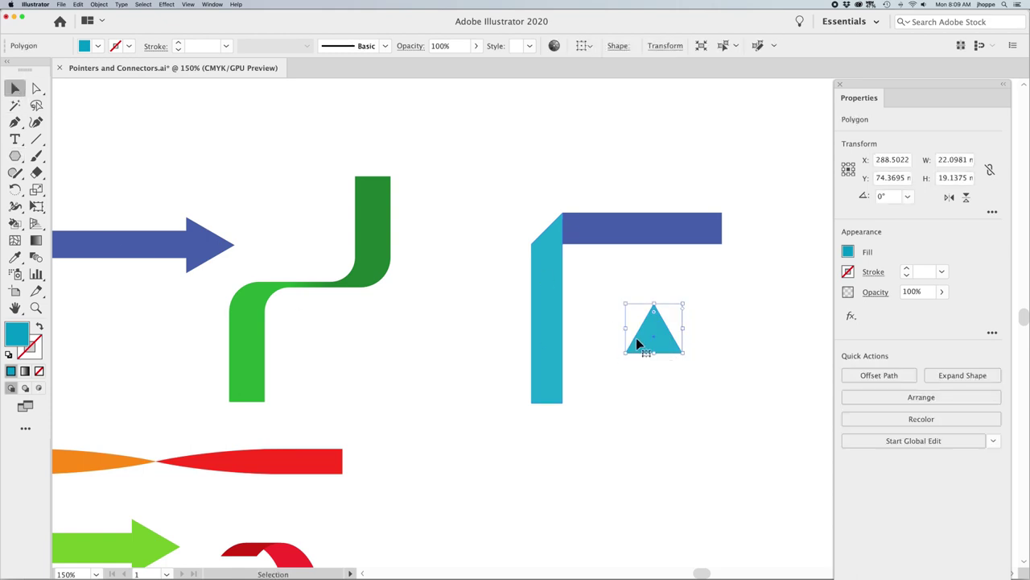
pyautogui.moveTo(686, 299); pyautogui.dragTo(747, 238)
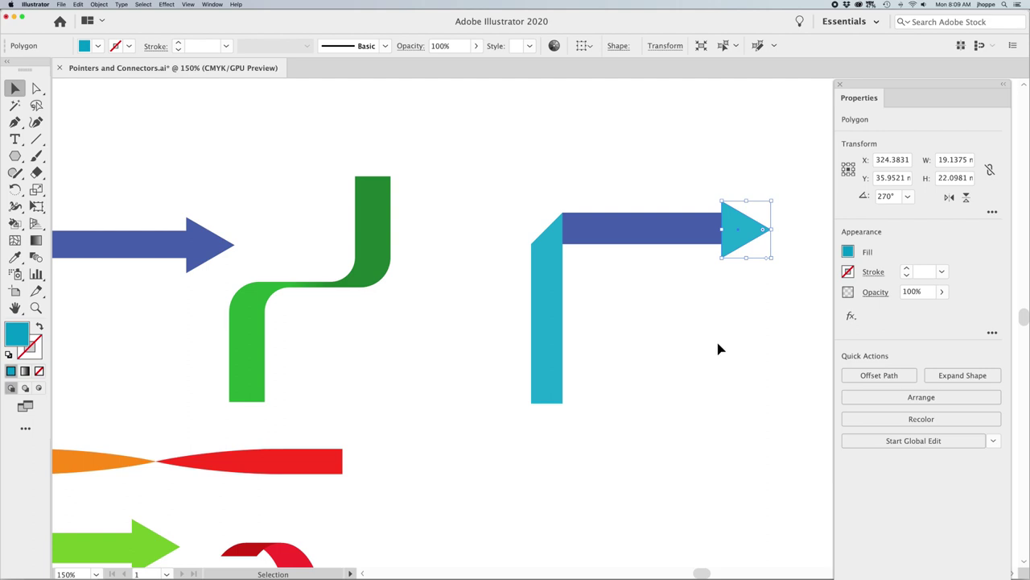
pyautogui.press('i')
pyautogui.click(680, 231)
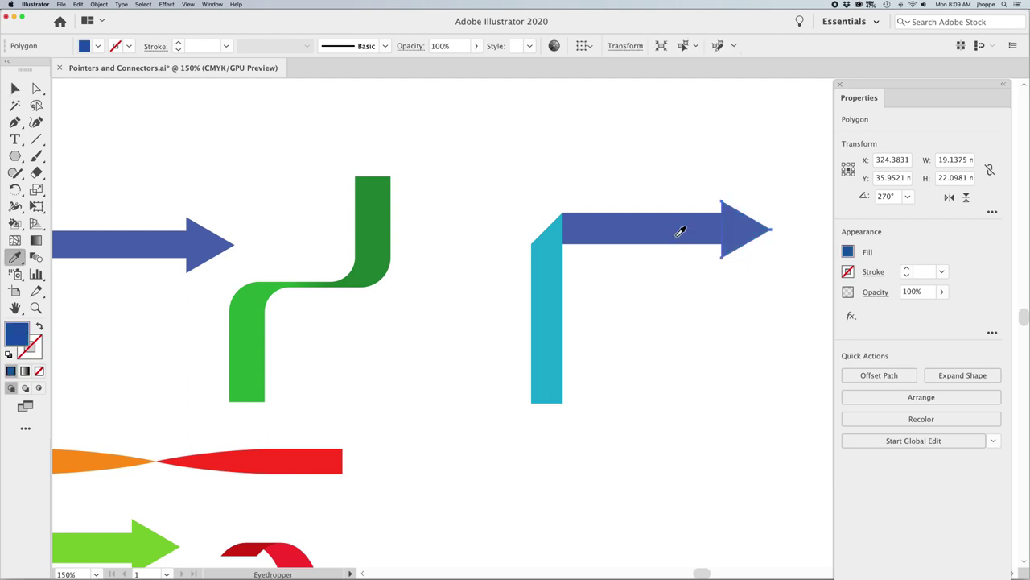
pyautogui.click(16, 95)
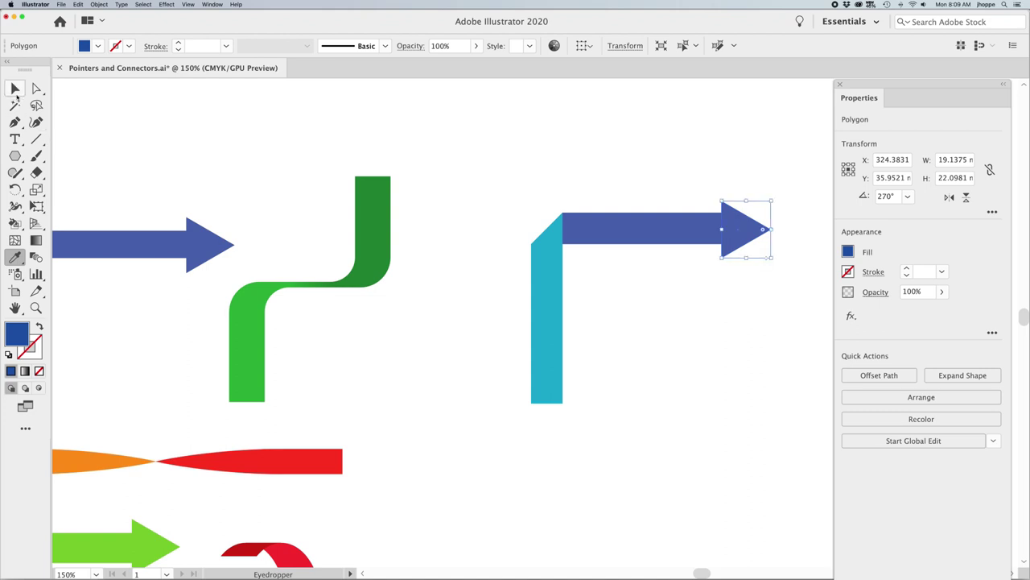
pyautogui.click(553, 169)
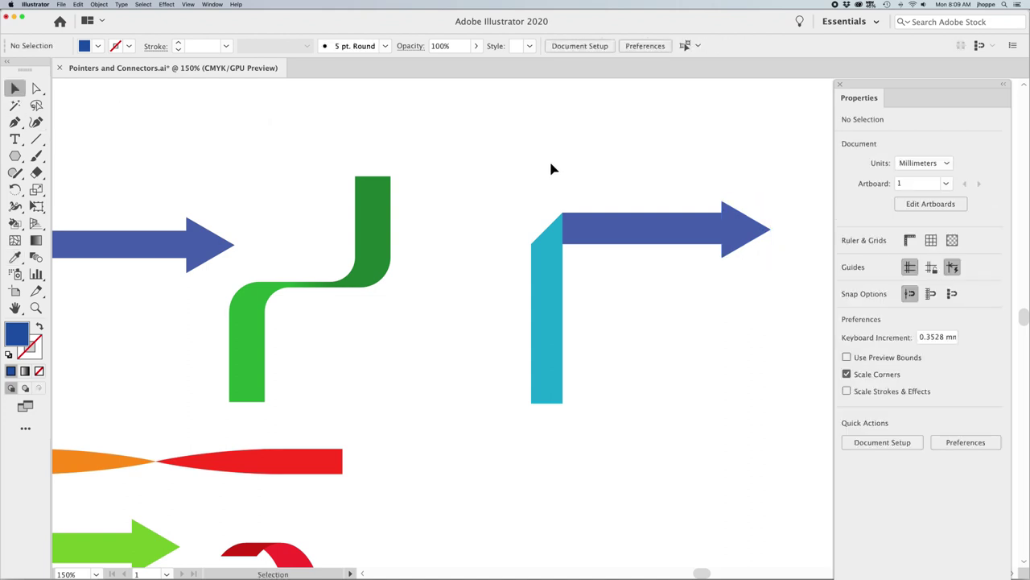
# Move the blue bar's lower-left anchor point to the teal bar's outer fold corner so the blue side forms the fold
pyautogui.click(592, 233)
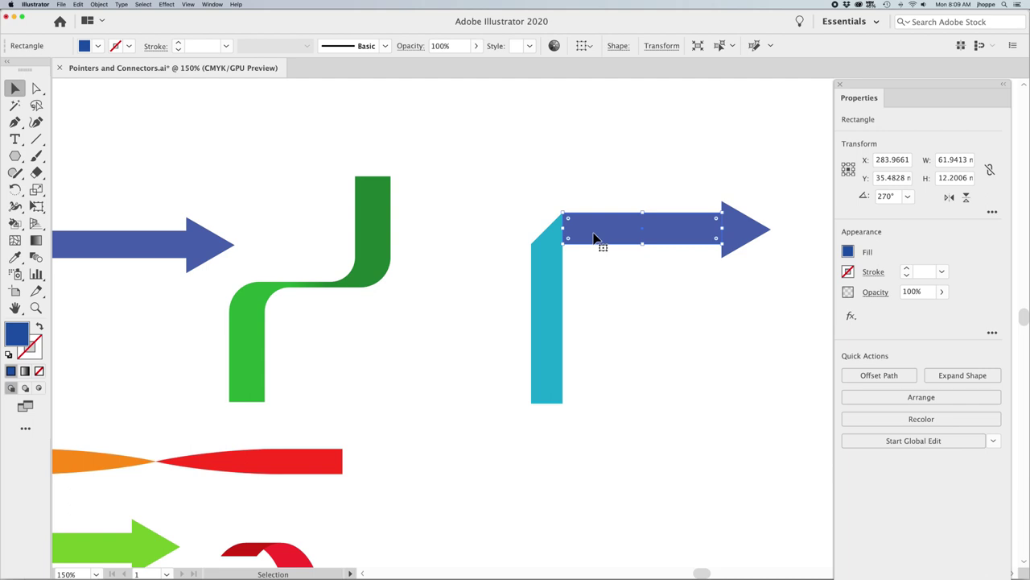
pyautogui.press('a')
pyautogui.click(596, 253)
pyautogui.click(566, 231)
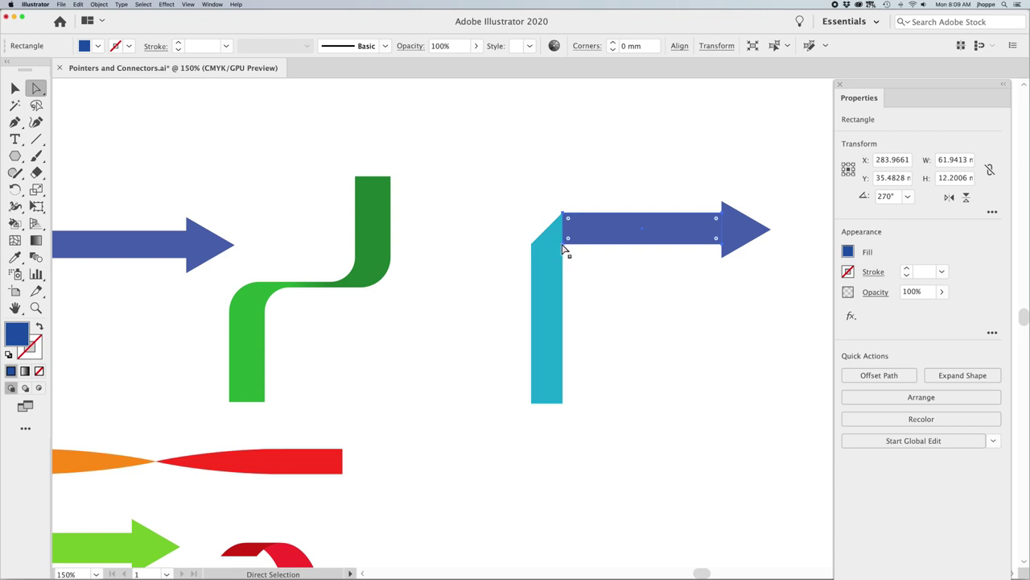
pyautogui.click(566, 240)
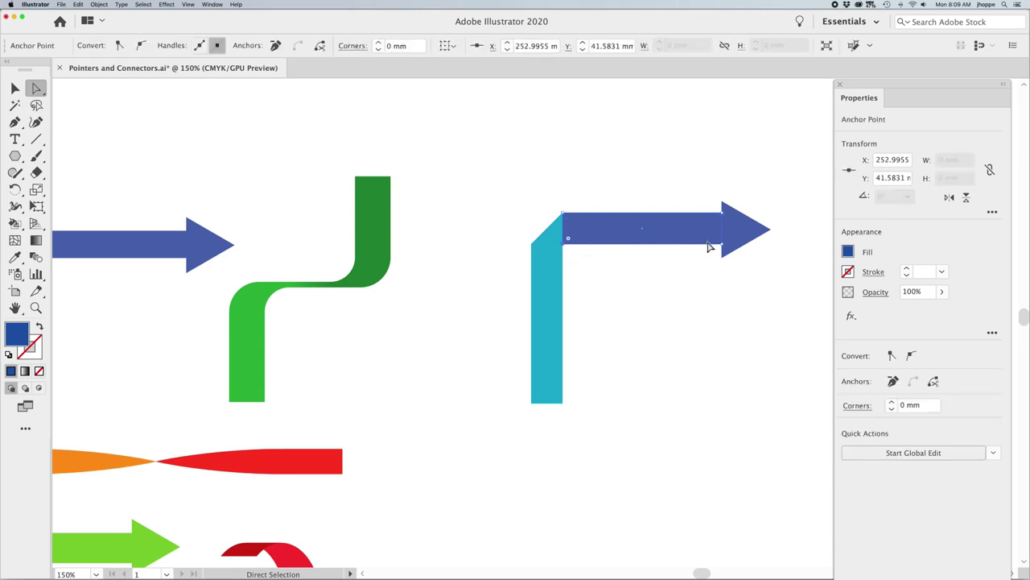
pyautogui.keyDown('shift'); pyautogui.click(564, 249); pyautogui.keyUp('shift')
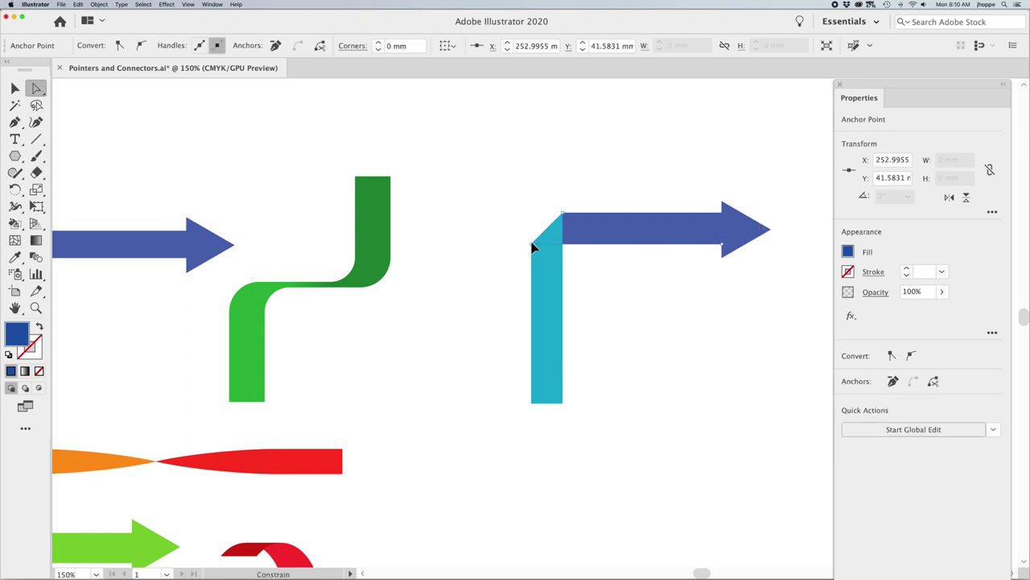
pyautogui.press('super+j')
pyautogui.click(621, 252)
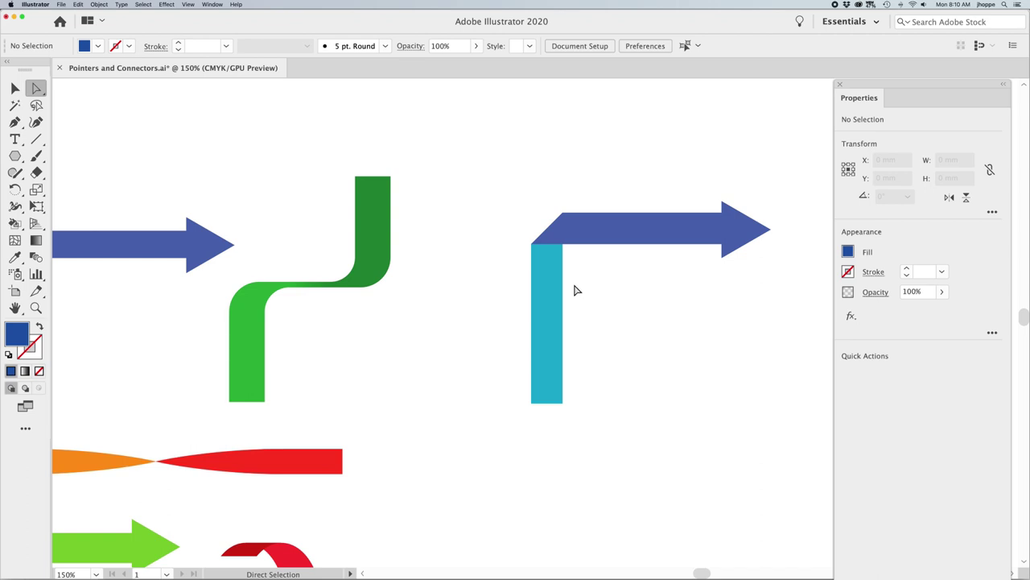
# Delete the recreated folded teal-and-blue arrow, keeping the sample connectors
pyautogui.press('super+minus')
pyautogui.moveTo(604, 337); pyautogui.dragTo(566, 294)
pyautogui.click(13, 88)
pyautogui.moveTo(485, 212); pyautogui.dragTo(670, 357)
pyautogui.press('Delete')
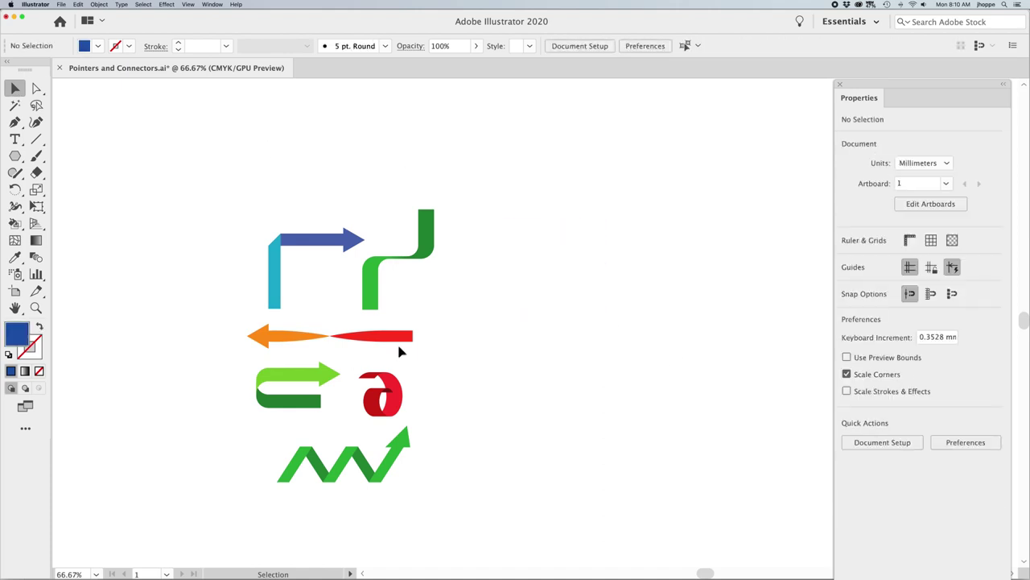
# Draw a horizontal line about 97.6 mm long beside the sample twisted orange-and-red arrow
pyautogui.click(280, 337)
pyautogui.click(391, 340)
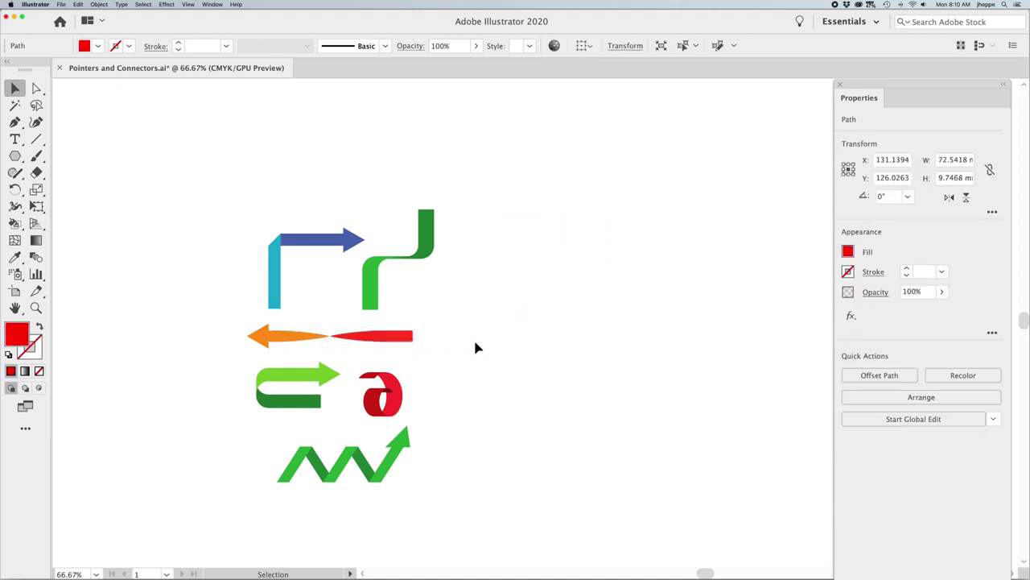
pyautogui.click(475, 345)
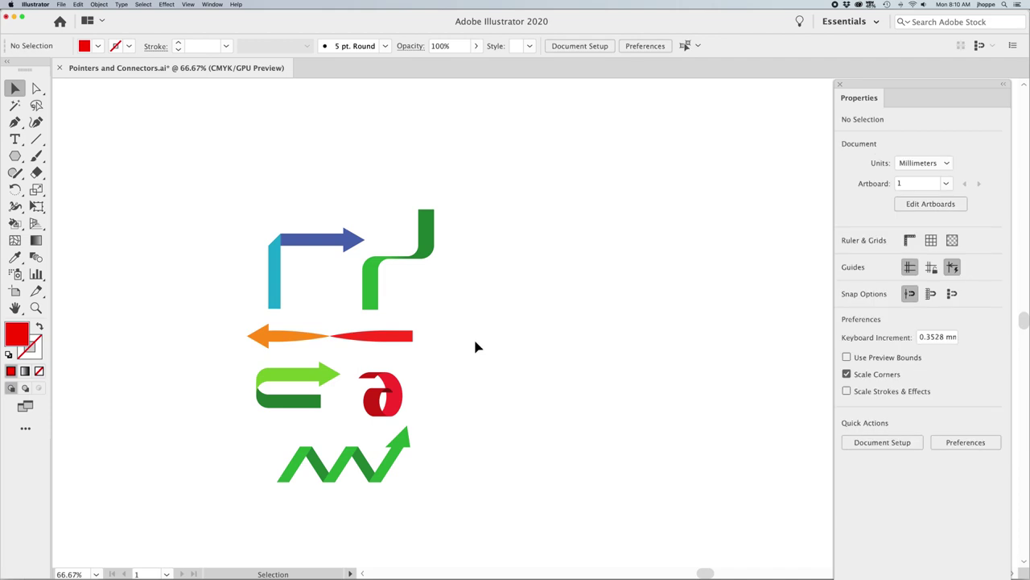
pyautogui.press('a')
pyautogui.press('super+1')
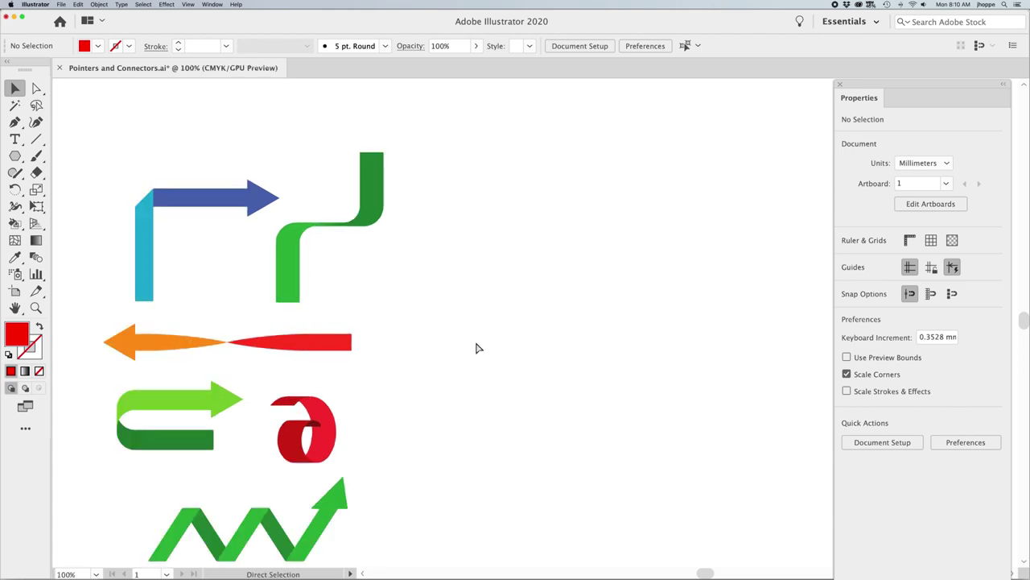
pyautogui.moveTo(481, 352); pyautogui.dragTo(483, 336)
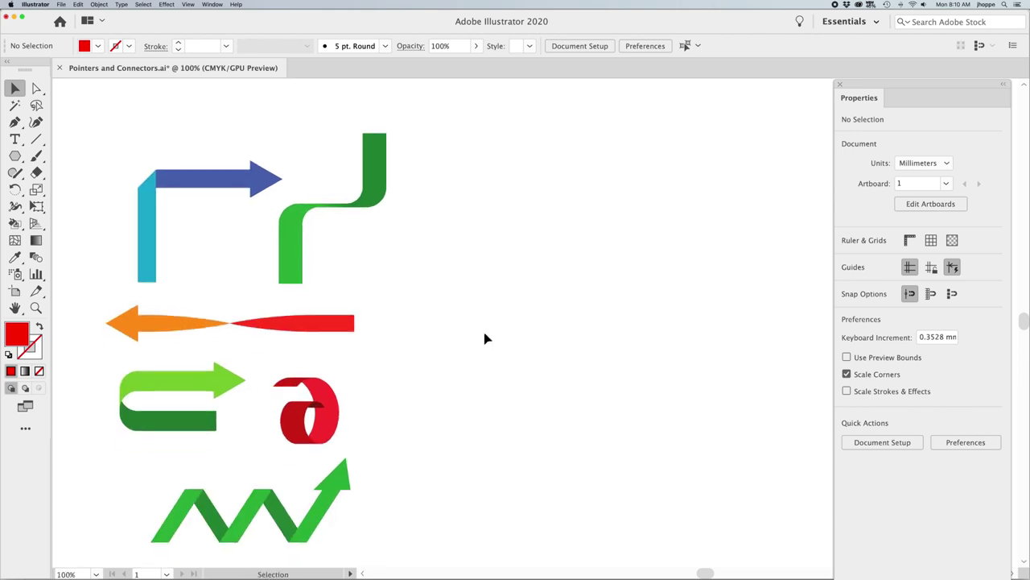
pyautogui.press('\\')
pyautogui.moveTo(423, 321); pyautogui.dragTo(591, 321)
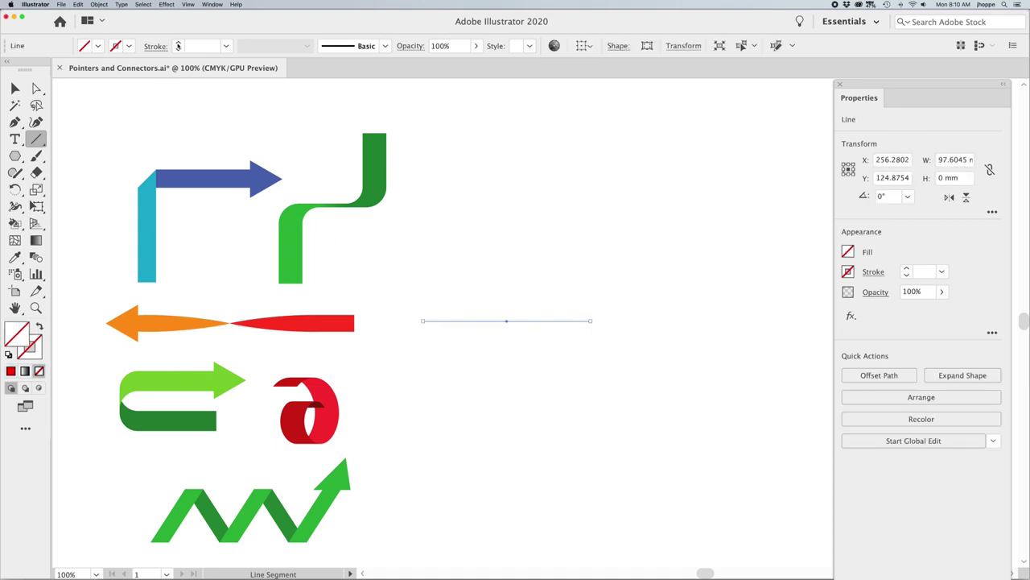
# Set the horizontal line's stroke weight to 25 pt
pyautogui.click(178, 44)
pyautogui.click(178, 43)
pyautogui.click(178, 44)
pyautogui.click(178, 44)
pyautogui.click(178, 43)
pyautogui.click(178, 43)
pyautogui.click(178, 44)
pyautogui.click(177, 44)
pyautogui.click(178, 44)
pyautogui.click(178, 44)
pyautogui.click(177, 44)
pyautogui.click(178, 44)
pyautogui.click(177, 44)
pyautogui.click(178, 44)
pyautogui.click(177, 44)
pyautogui.click(178, 44)
pyautogui.click(178, 43)
pyautogui.click(178, 44)
pyautogui.click(178, 44)
pyautogui.click(178, 43)
pyautogui.click(178, 43)
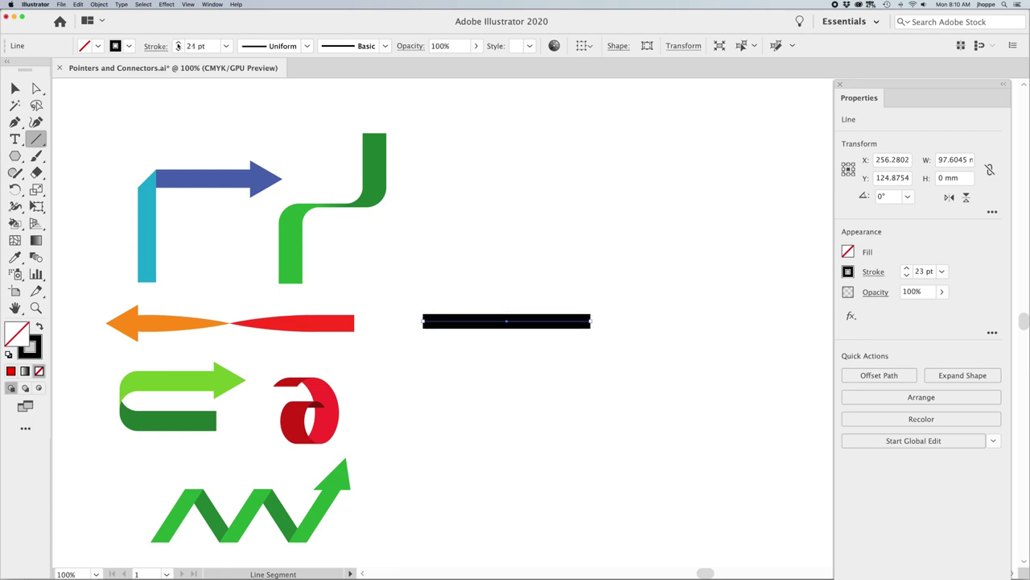
pyautogui.click(178, 44)
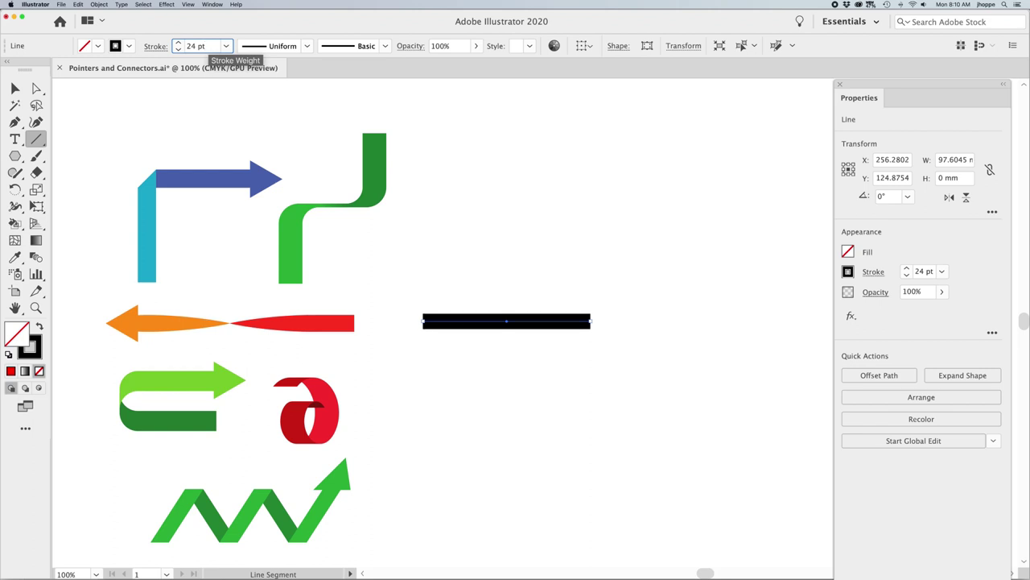
pyautogui.click(14, 88)
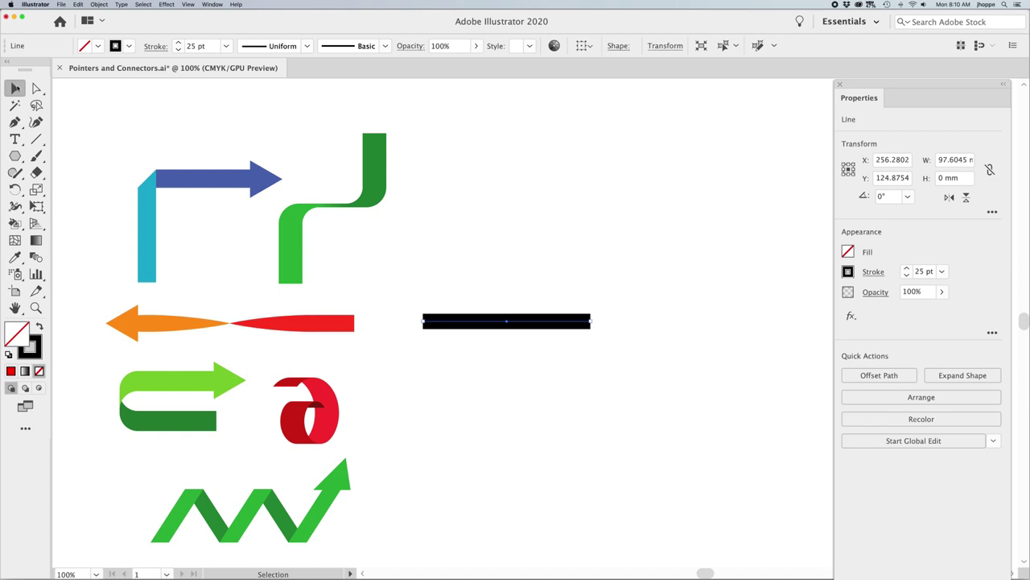
# Use the Width tool to taper the line's right end to a point and widen its middle into a curved profile
pyautogui.hotkey('shift', 'w')
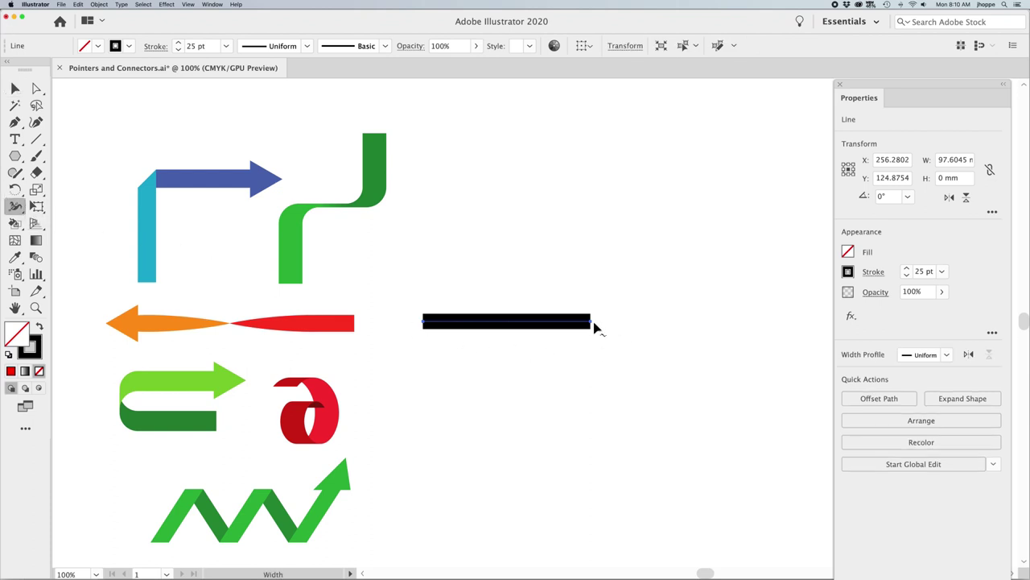
pyautogui.moveTo(592, 324); pyautogui.dragTo(594, 325)
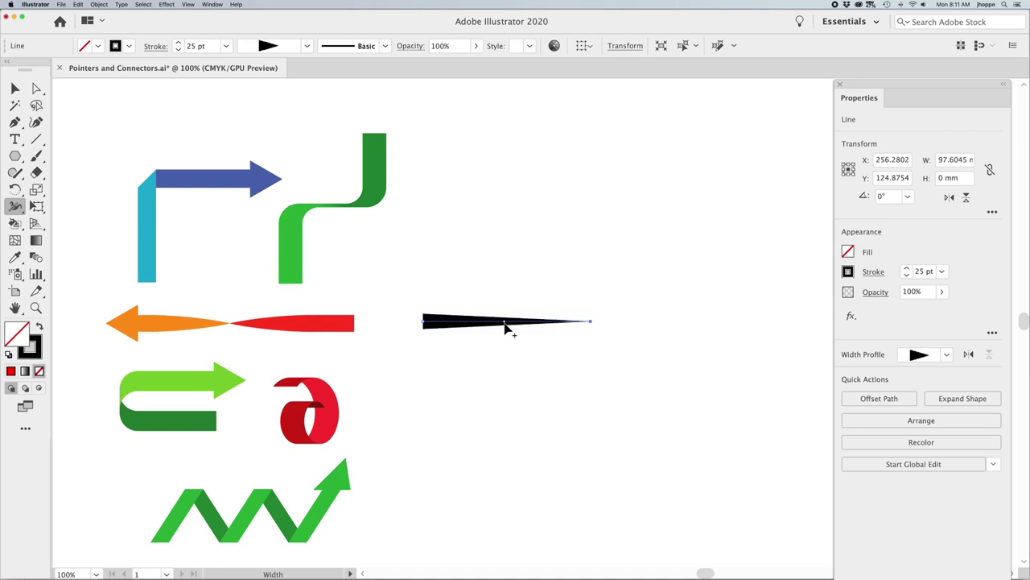
pyautogui.moveTo(506, 328); pyautogui.dragTo(507, 333)
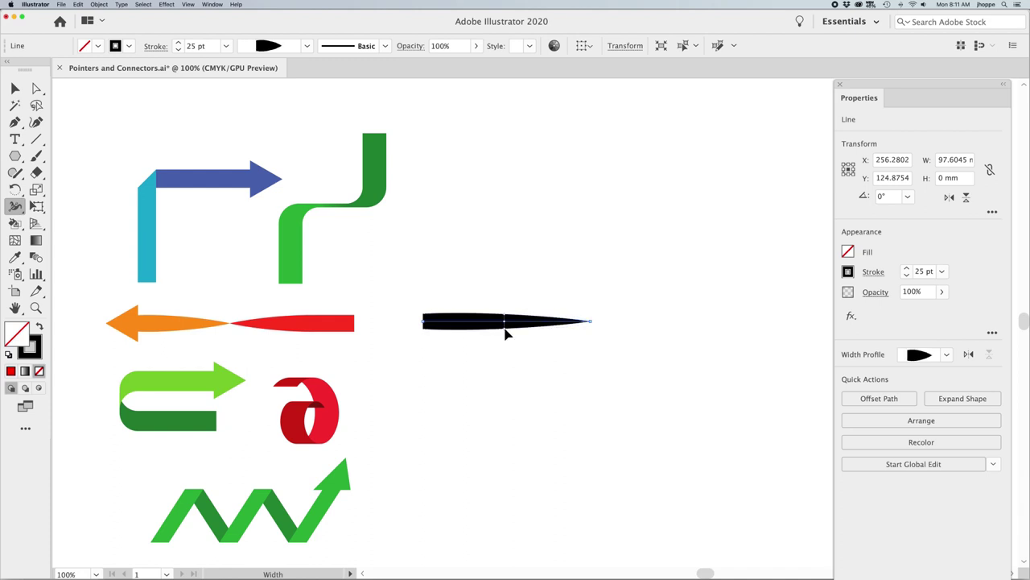
# Increase the tapered line's stroke weight to 30 pt
pyautogui.click(178, 44)
pyautogui.click(178, 43)
pyautogui.click(178, 44)
pyautogui.click(178, 43)
pyautogui.click(178, 44)
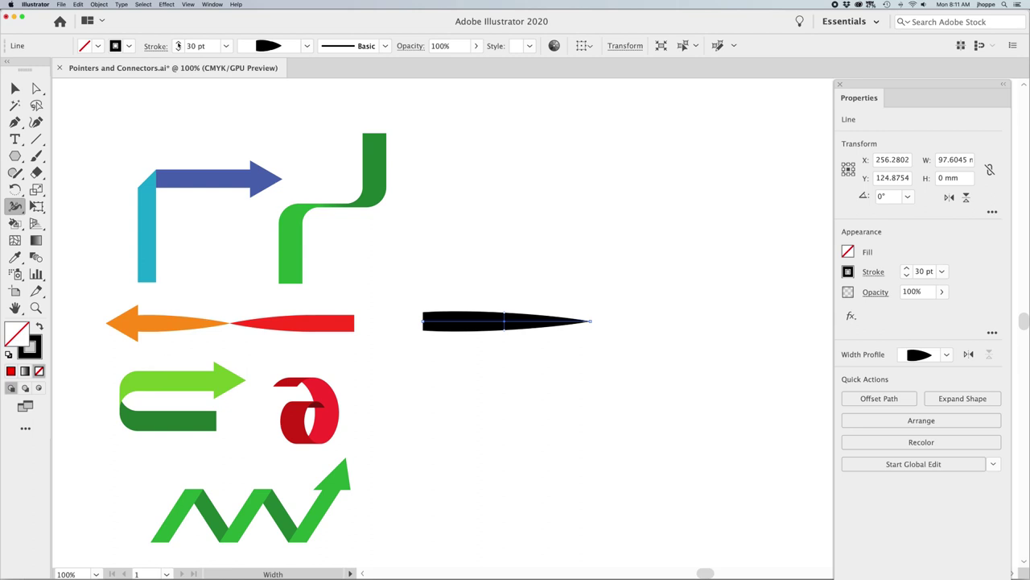
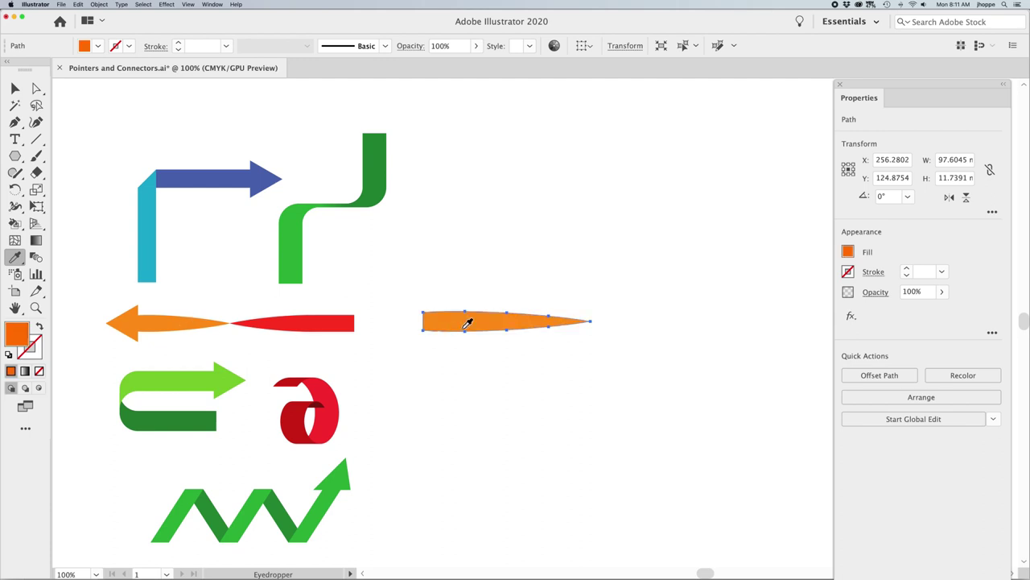
# Duplicate the orange tapered shape, rotate the copy 180°, and join the two shapes tip to tip
pyautogui.press('v')
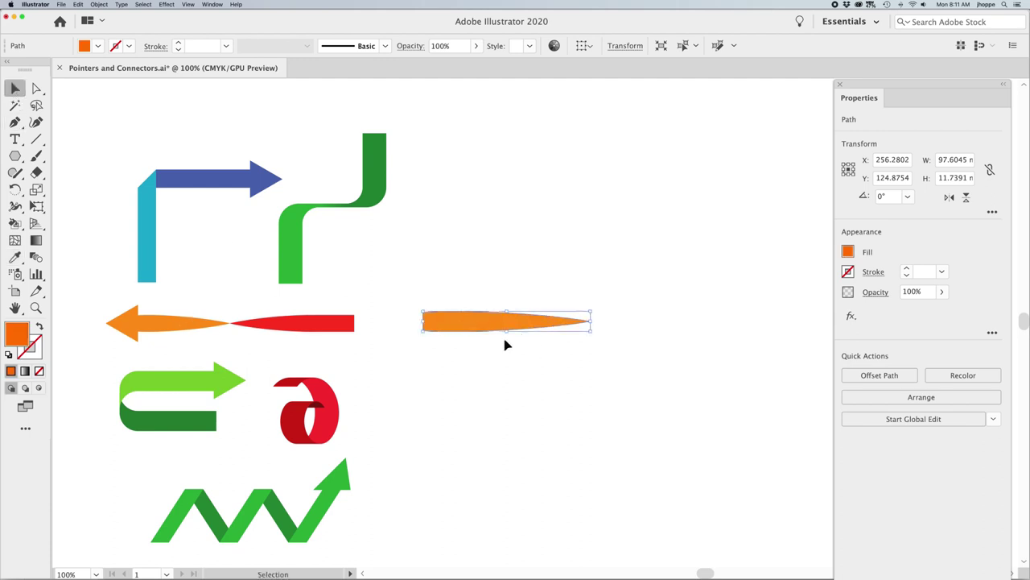
pyautogui.moveTo(465, 326); pyautogui.dragTo(638, 327)
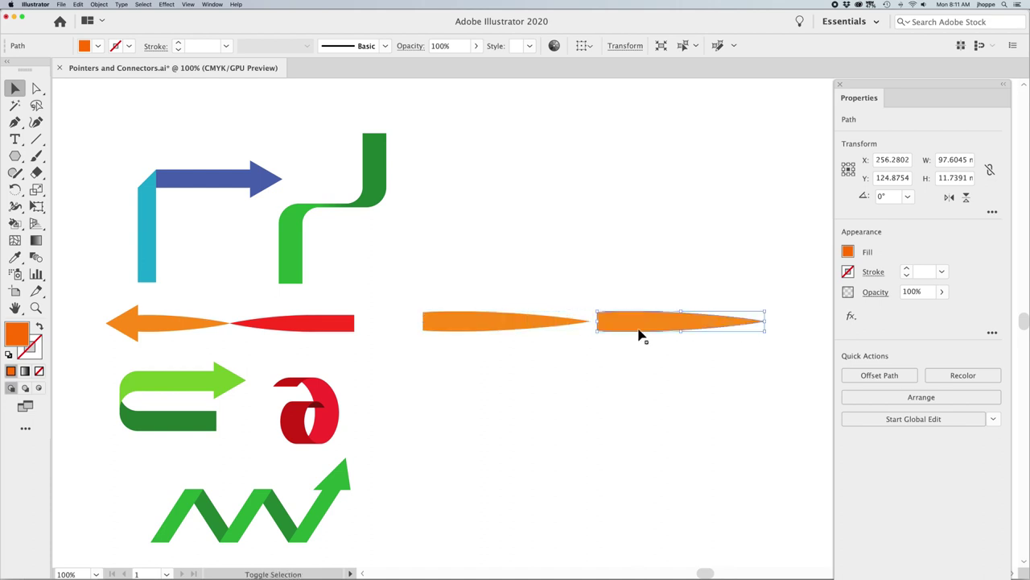
pyautogui.moveTo(770, 308); pyautogui.dragTo(642, 328)
pyautogui.click(652, 357)
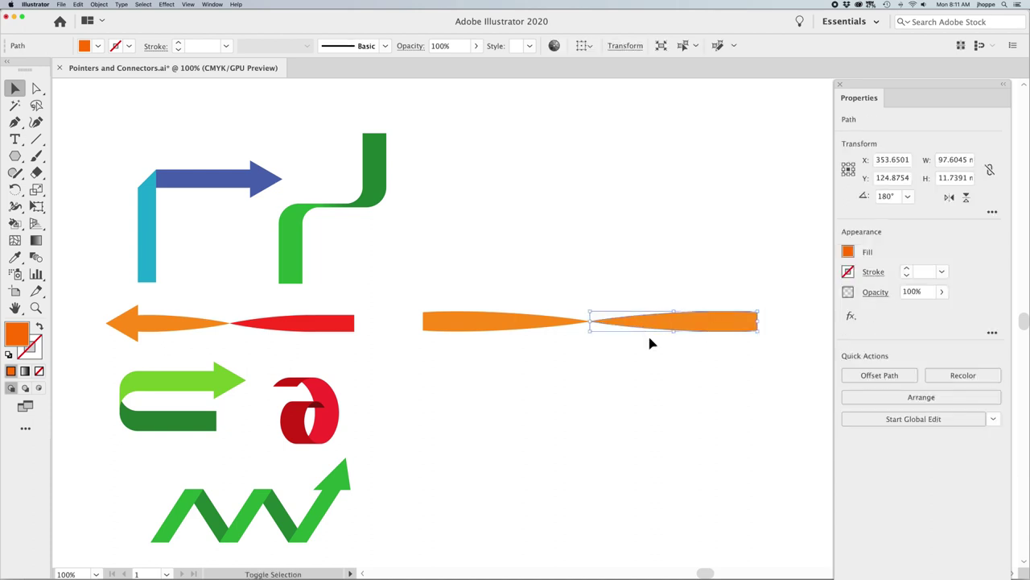
# Recolor the rotated copy with the red fill sampled by Eyedropper from the sample twisted arrow
pyautogui.press('i')
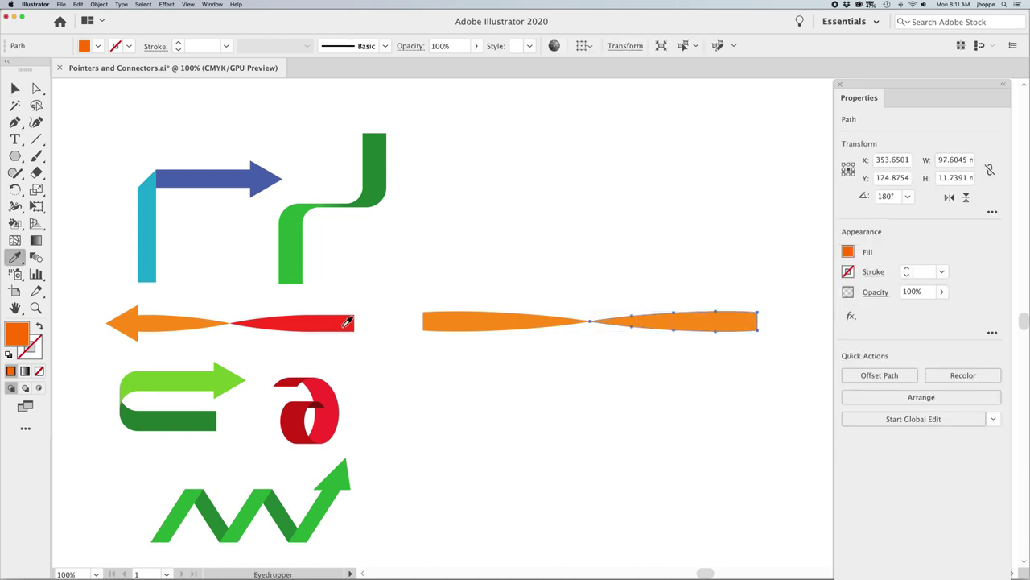
pyautogui.click(346, 321)
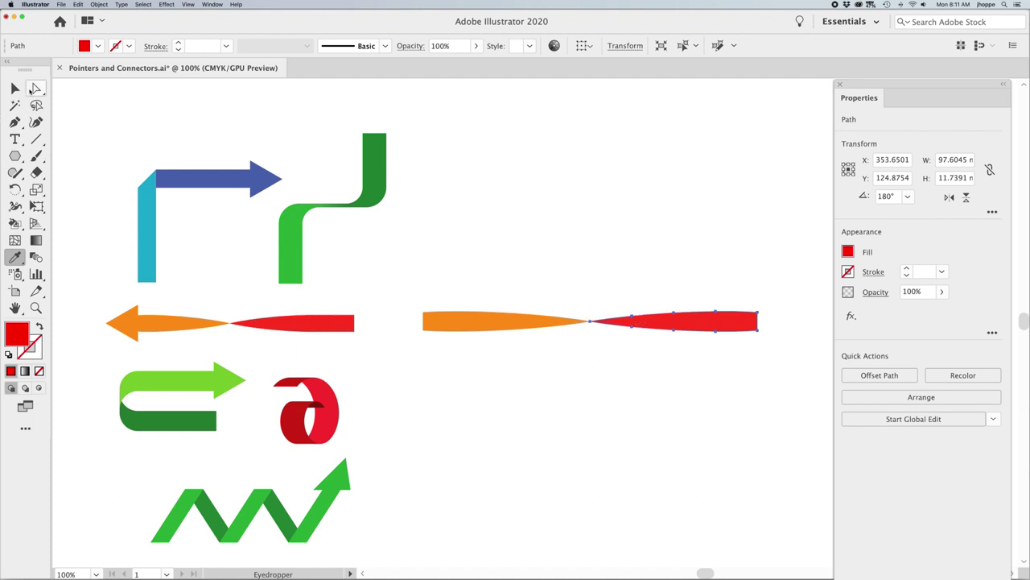
pyautogui.click(16, 88)
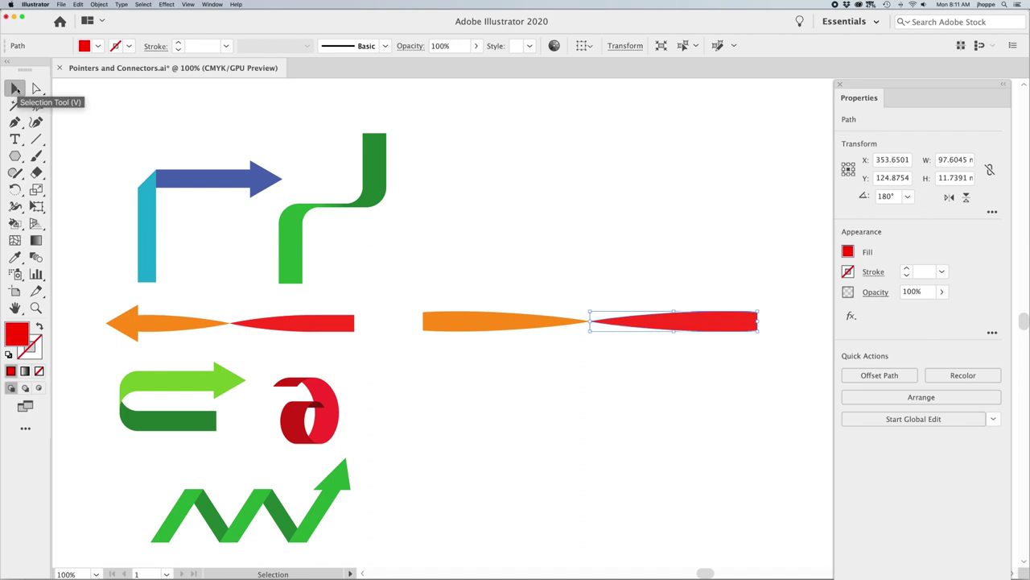
pyautogui.press('super+s')
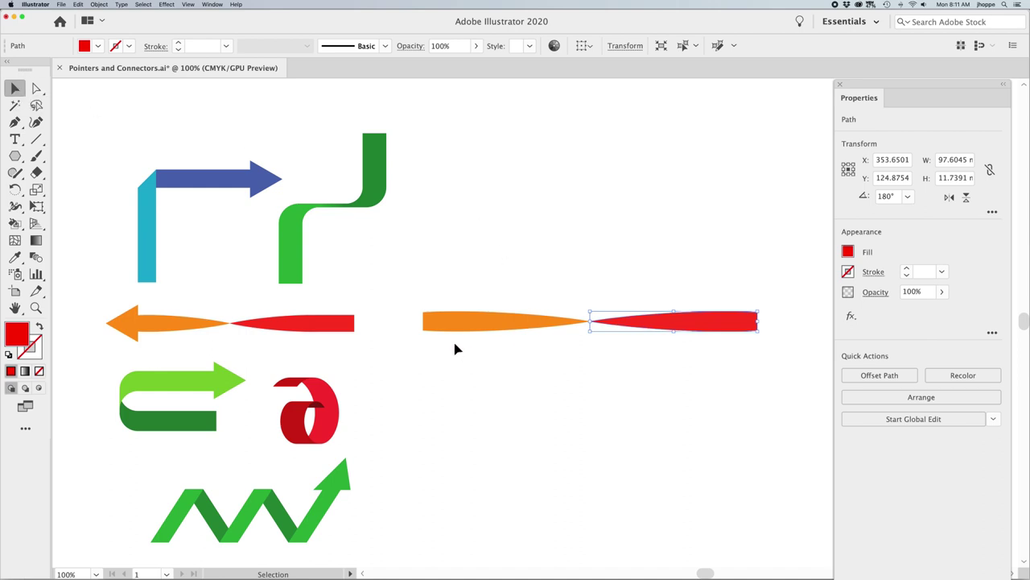
# Draw an orange rectangle about 28.6 by 11.8 mm over the orange shape's blunt end, extending past it, to straighten the ribbon
pyautogui.click(481, 319)
pyautogui.click(447, 288)
pyautogui.click(429, 325)
pyautogui.click(446, 291)
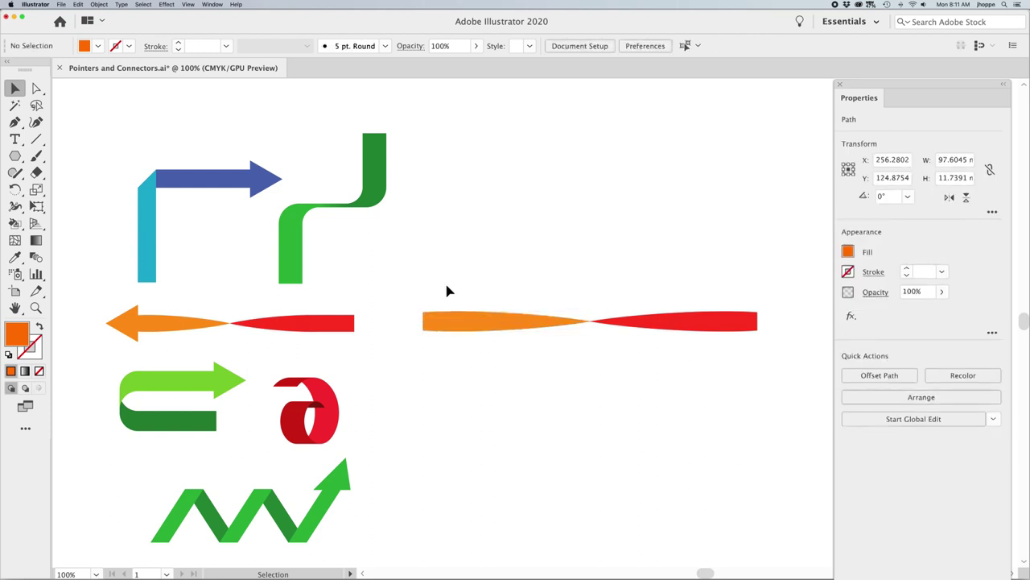
pyautogui.press('super+equal')
pyautogui.press('super+equal')
pyautogui.press('super+equal')
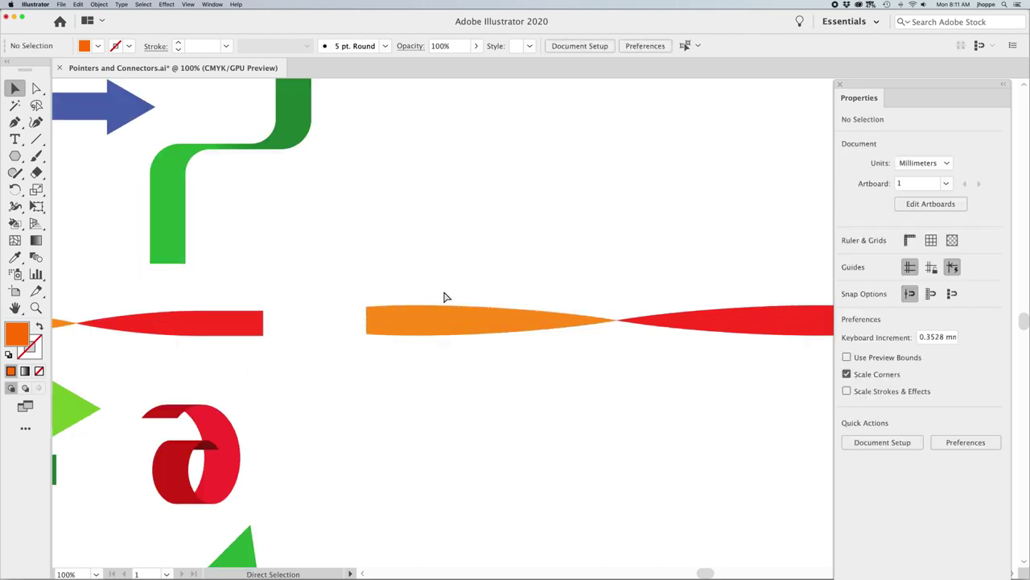
pyautogui.hscroll(-2, 414, 258)
pyautogui.click(14, 156)
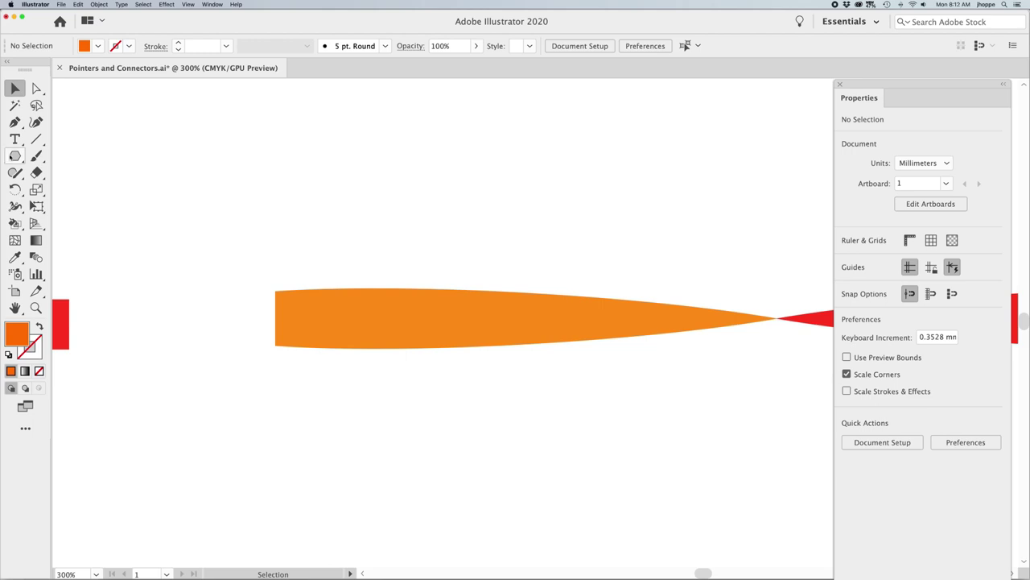
pyautogui.click(16, 155)
pyautogui.click(58, 157)
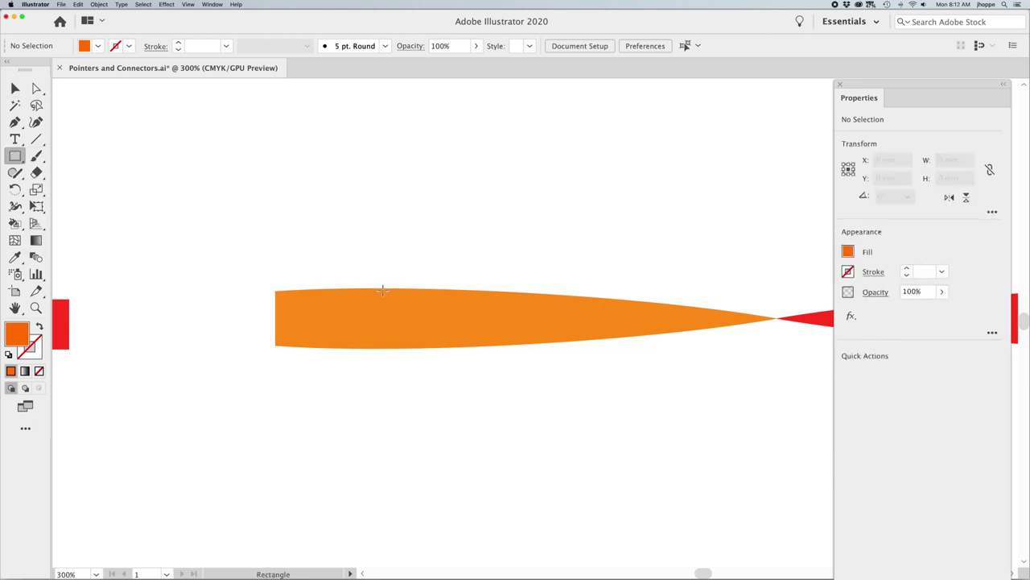
pyautogui.moveTo(378, 288); pyautogui.dragTo(230, 350)
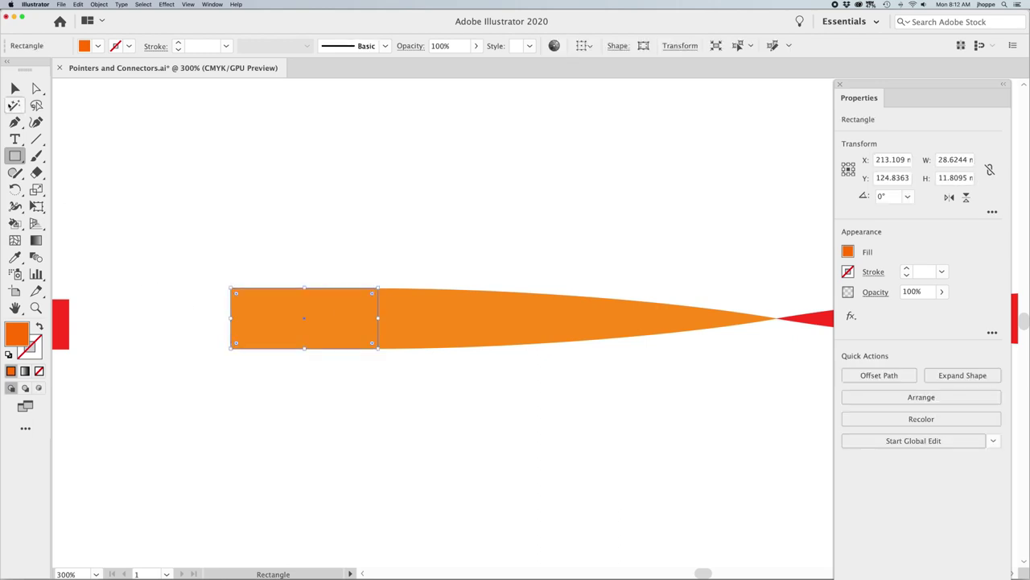
# Reduce the orange rectangle's height to about 11.7 mm so its upper edge aligns with the curved orange shape
pyautogui.press('v')
pyautogui.click(304, 166)
pyautogui.moveTo(323, 228); pyautogui.dragTo(465, 402)
pyautogui.click(411, 298)
pyautogui.moveTo(284, 252); pyautogui.dragTo(285, 253)
pyautogui.click(426, 216)
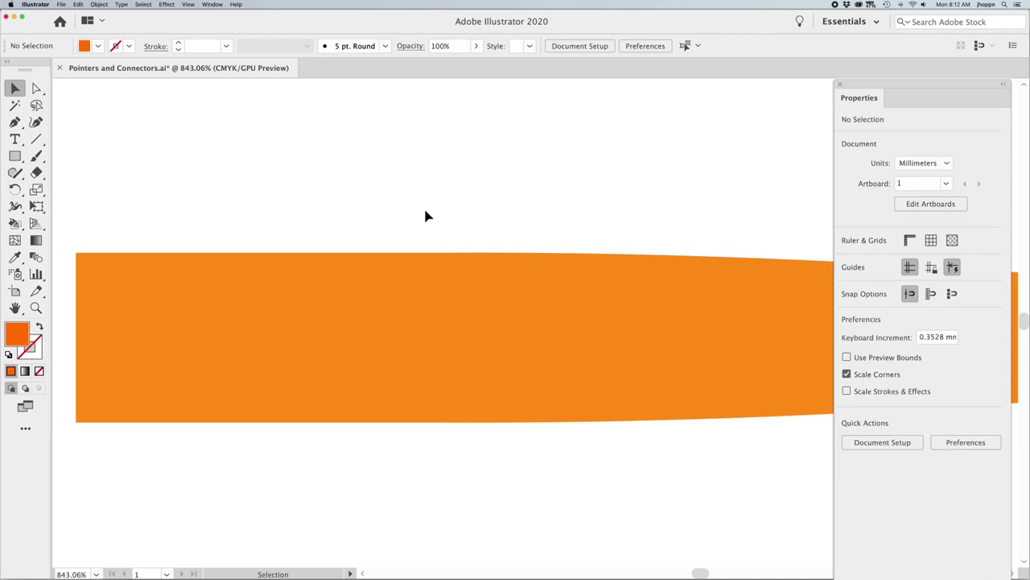
# Copy the orange rectangle to the blunt outer end of the red tapered shape
pyautogui.press('super+z')
pyautogui.press('super+minus')
pyautogui.press('super+minus')
pyautogui.press('super+minus')
pyautogui.press('super+minus')
pyautogui.press('super+minus')
pyautogui.press('super+minus')
pyautogui.moveTo(460, 249); pyautogui.dragTo(232, 246)
pyautogui.click(355, 299)
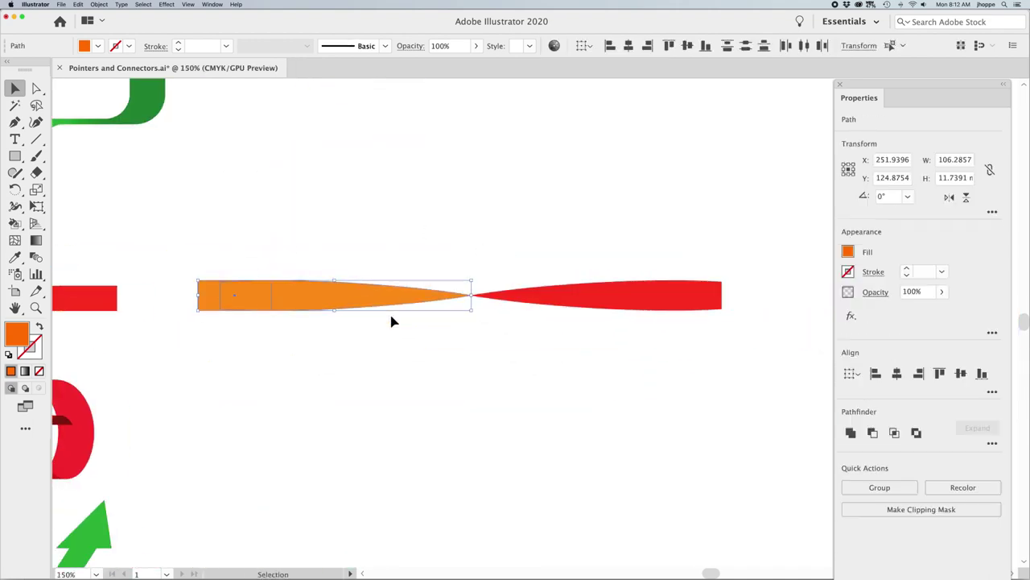
pyautogui.click(226, 301)
pyautogui.moveTo(223, 305); pyautogui.dragTo(696, 303)
# Match the copied rectangle's fill to the adjoining red shape using the Eyedropper
pyautogui.press('i')
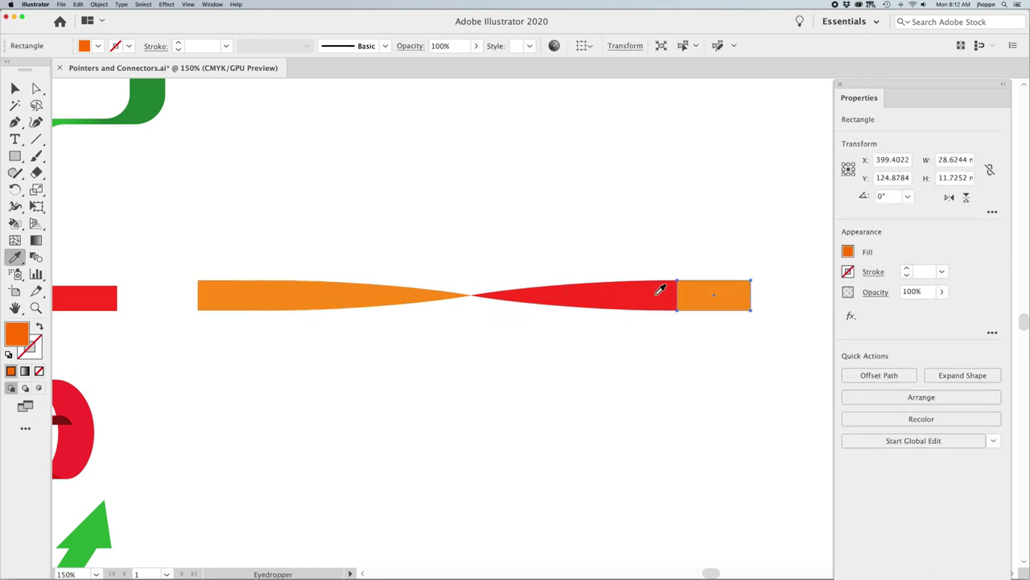
pyautogui.click(662, 291)
pyautogui.press('v')
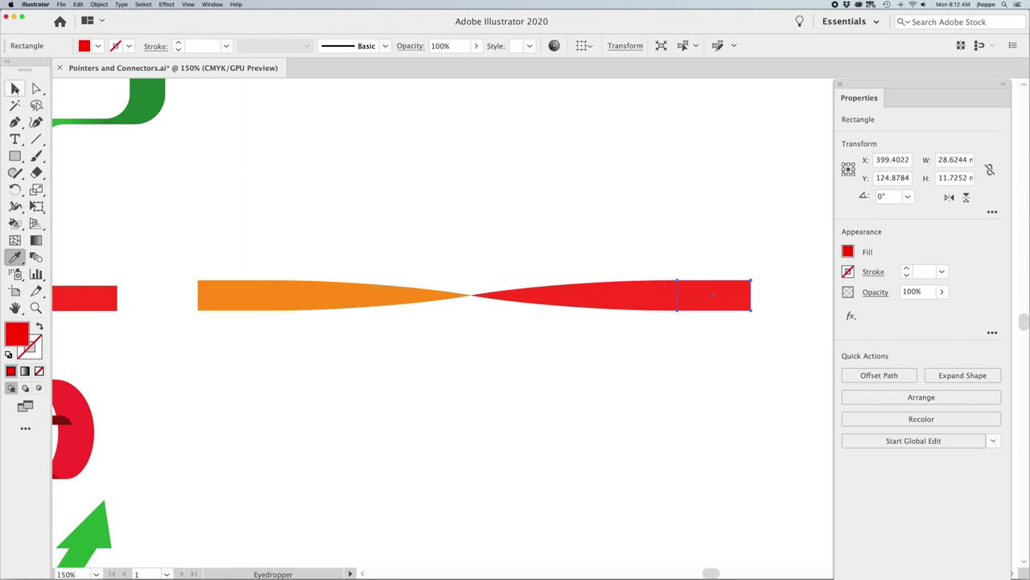
# Unite each straight end rectangle with its adjoining tapered ribbon shape, first the orange pair, then the red pair
pyautogui.moveTo(226, 244); pyautogui.dragTo(318, 324)
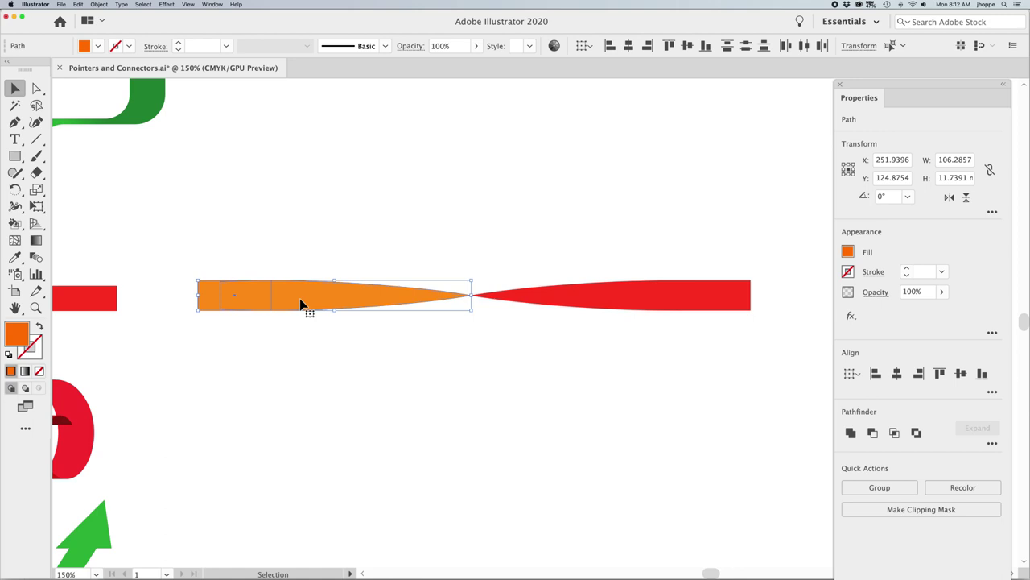
pyautogui.click(850, 435)
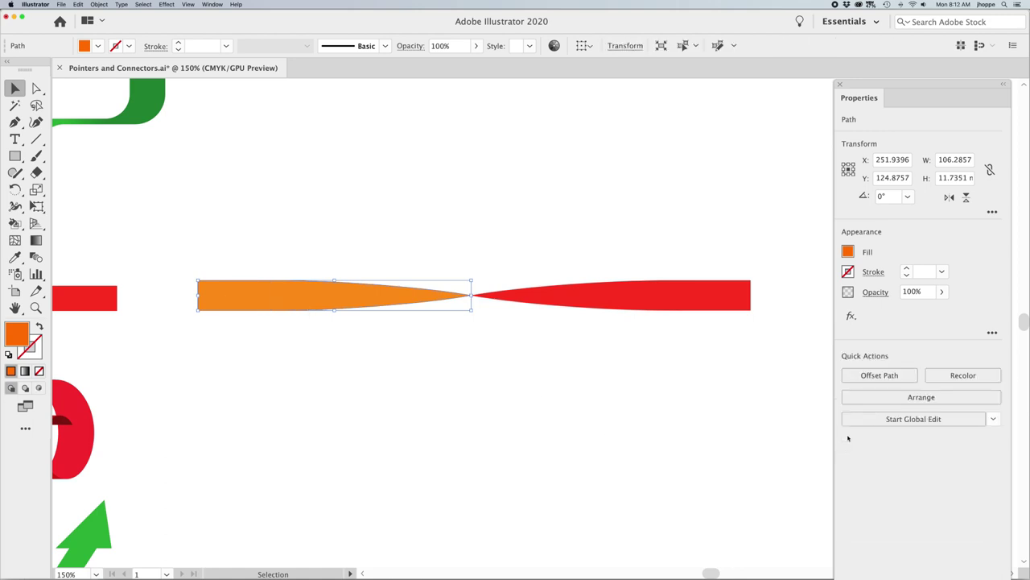
pyautogui.click(657, 292)
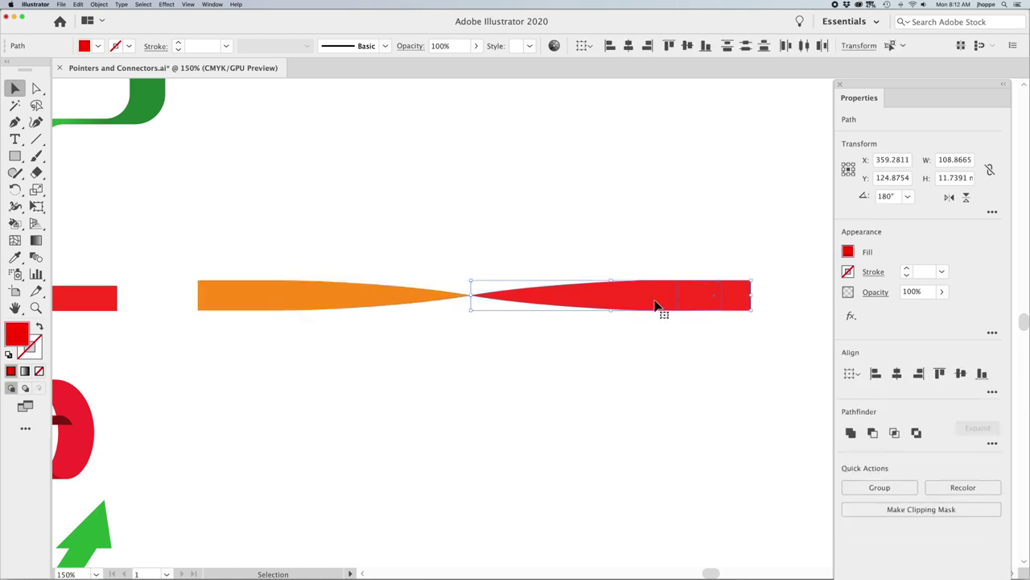
pyautogui.click(852, 433)
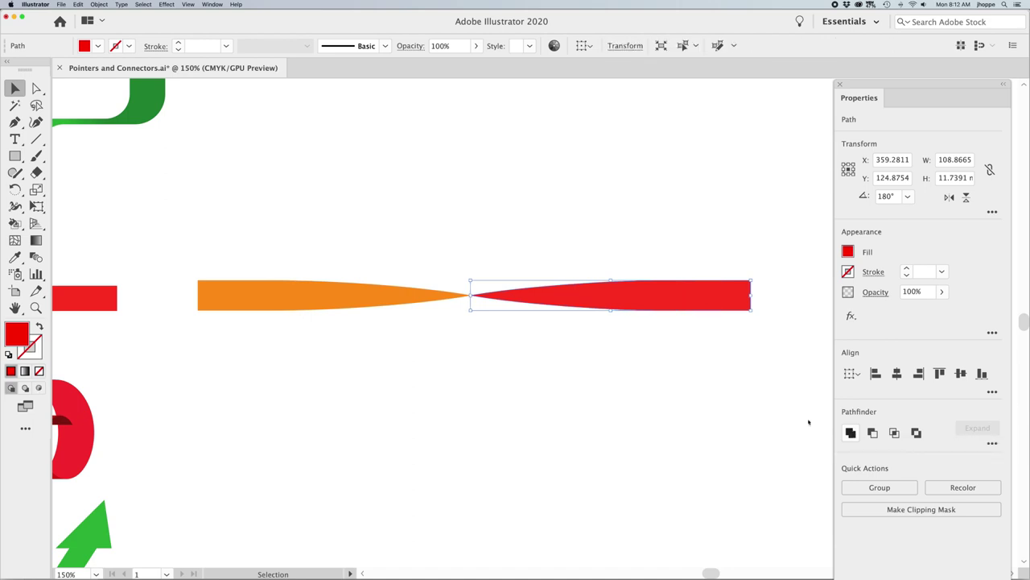
pyautogui.click(669, 374)
# Draw a red triangle about 24 mm wide and 27.7 mm high as an arrowhead on the red ribbon's outer end, using the Polygon tool
pyautogui.press('super+minus')
pyautogui.press('super+minus')
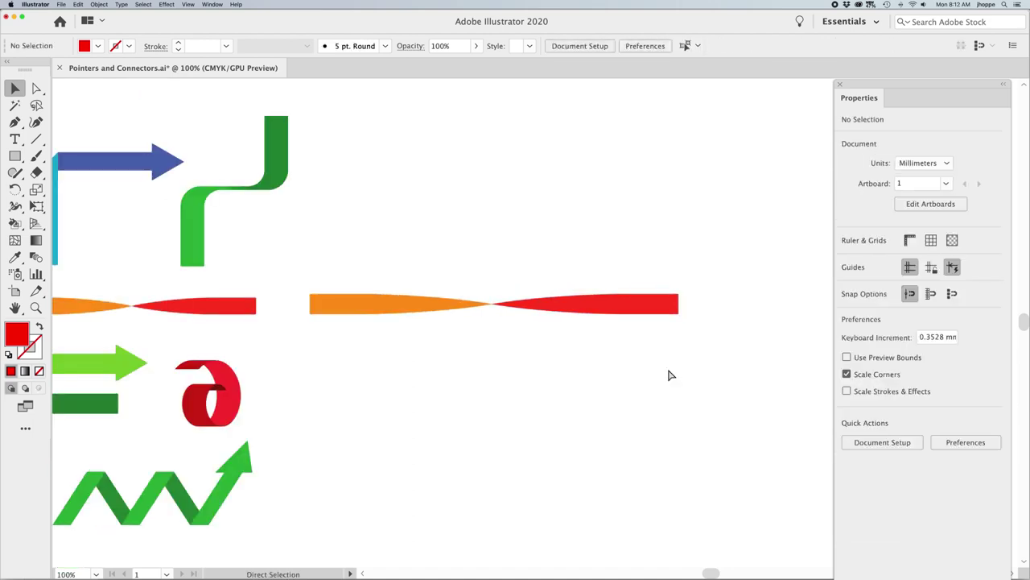
pyautogui.rightClick(582, 372)
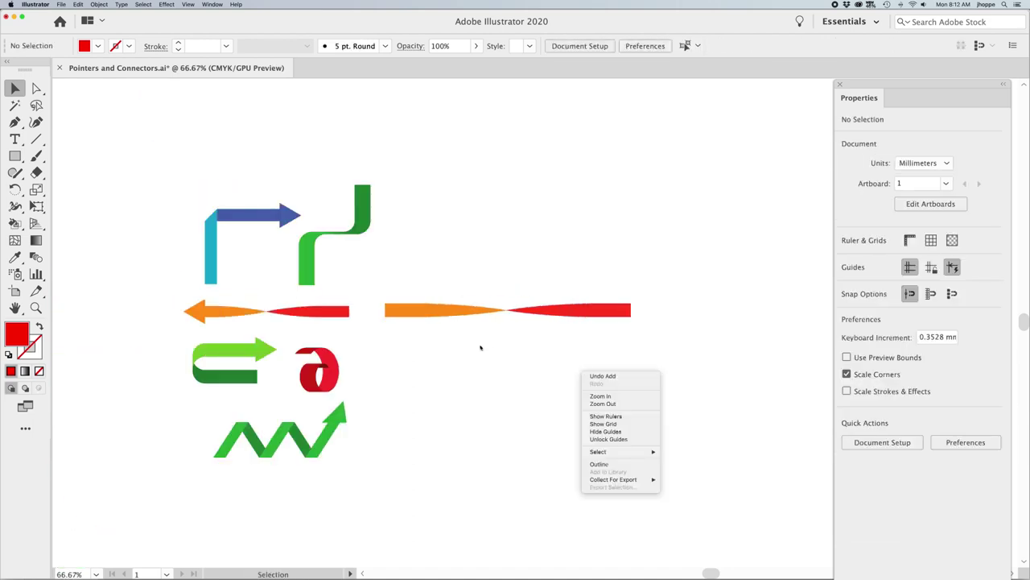
pyautogui.click(447, 260)
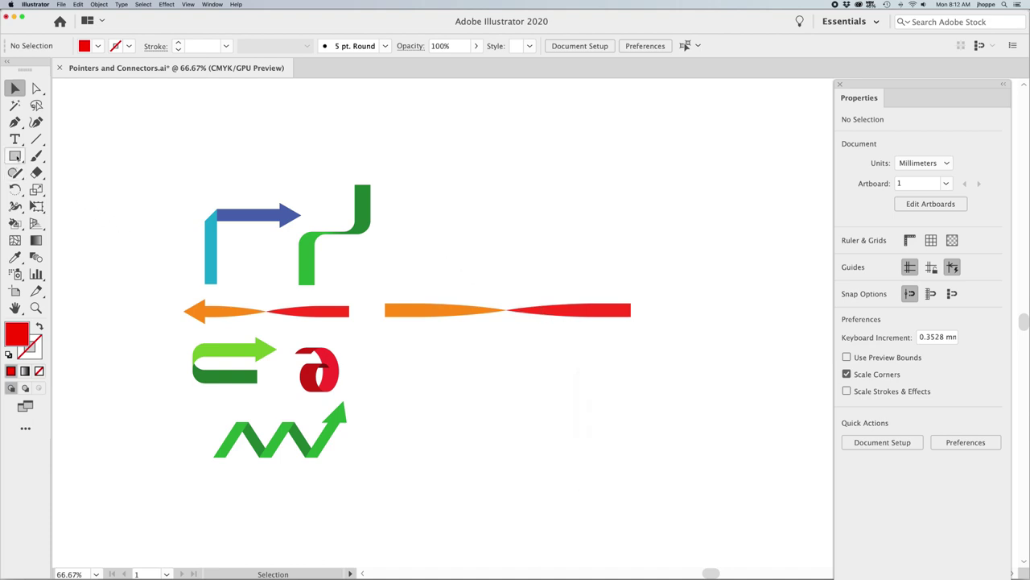
pyautogui.click(14, 156)
pyautogui.click(84, 207)
pyautogui.moveTo(531, 397); pyautogui.dragTo(644, 317)
pyautogui.press('v')
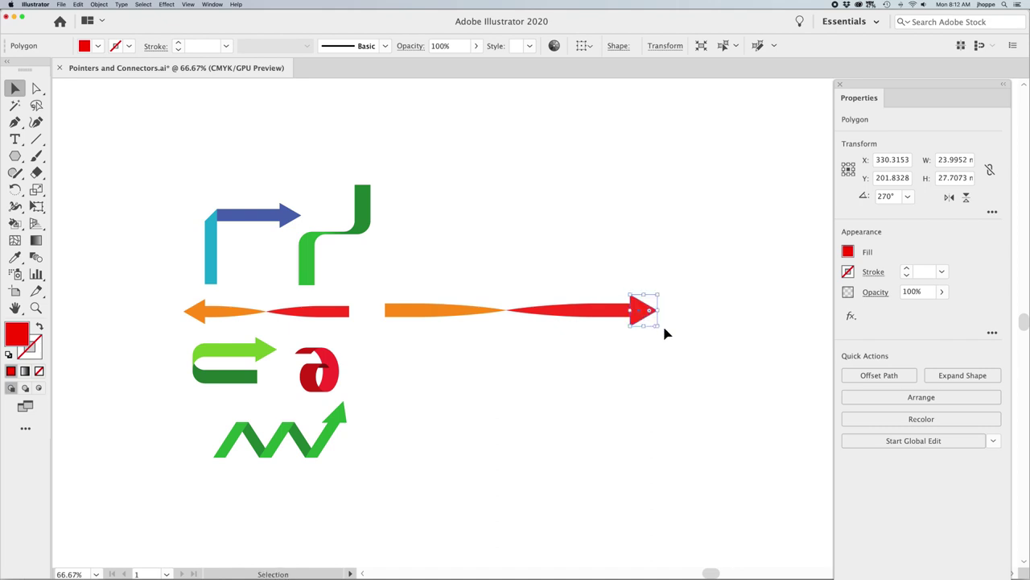
# Unite the triangular arrowhead with the red ribbon shape
pyautogui.click(688, 349)
pyautogui.click(629, 305)
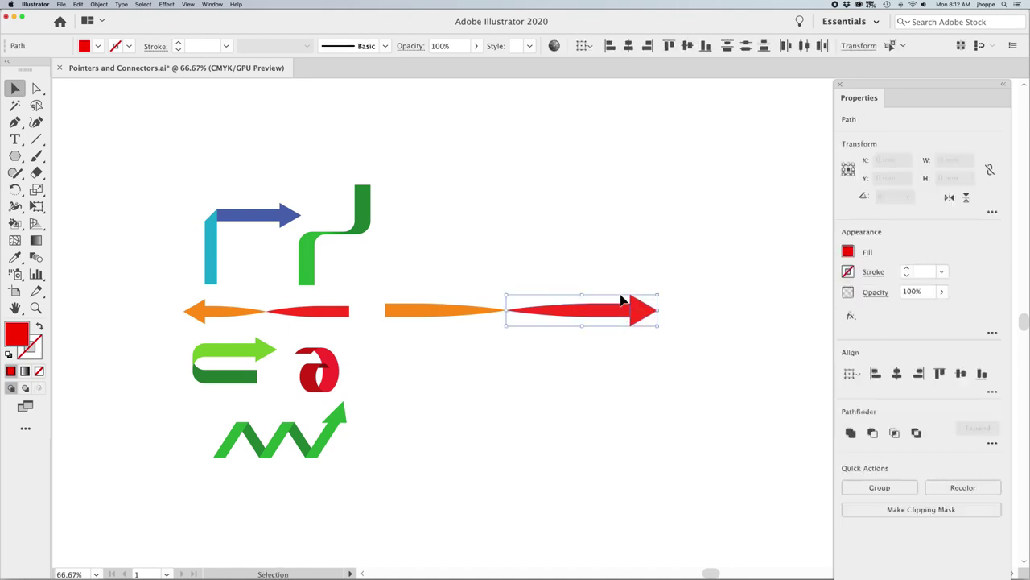
pyautogui.click(852, 433)
pyautogui.click(713, 438)
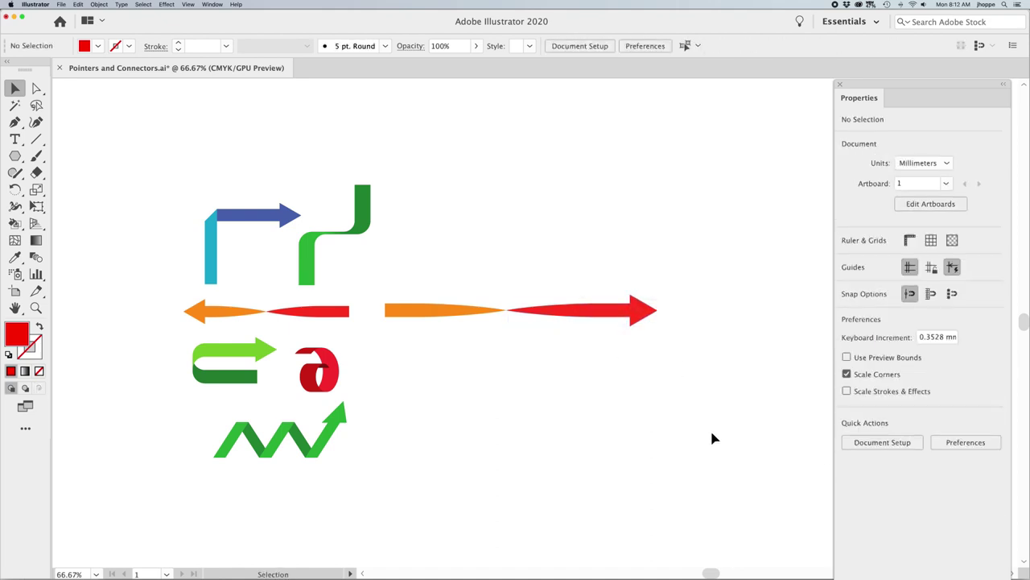
# Delete the recreated orange-and-red ribbon arrow to clear the space beside the samples
pyautogui.click(445, 306)
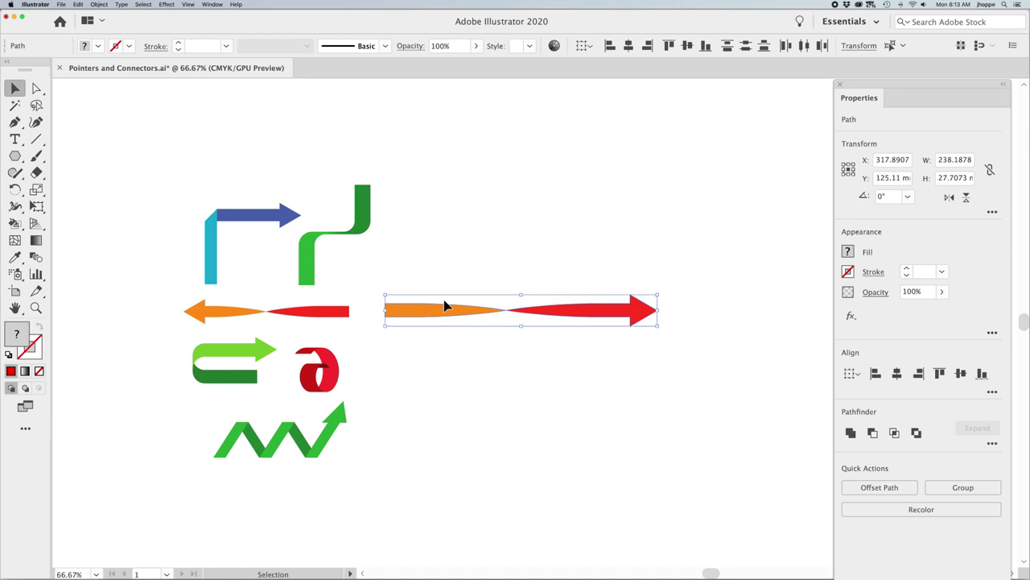
pyautogui.press('Delete')
pyautogui.click(219, 360)
pyautogui.moveTo(169, 345); pyautogui.dragTo(288, 395)
pyautogui.click(287, 395)
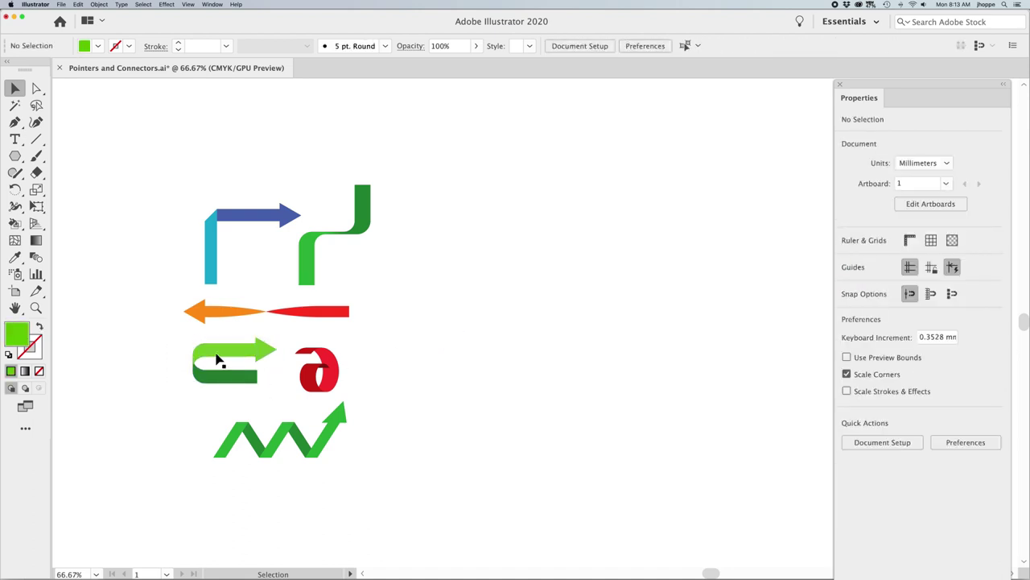
# Draw a rectangle about 60.2 by 12 mm beside the samples and match its fill to the sample U-shaped arrow's dark green part
pyautogui.press('super+equal')
pyautogui.press('super+equal')
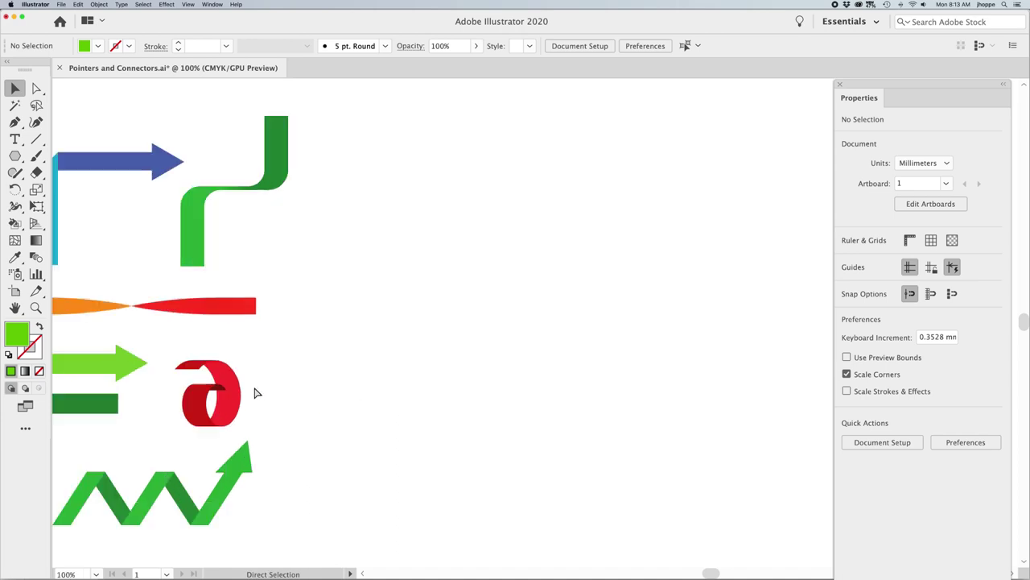
pyautogui.moveTo(202, 391); pyautogui.dragTo(580, 345)
pyautogui.click(15, 155)
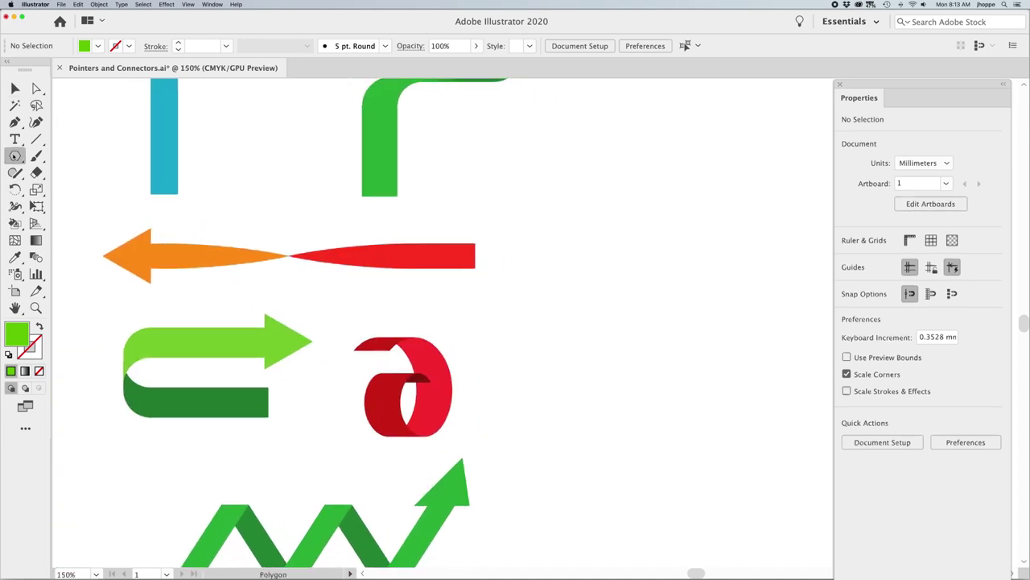
pyautogui.click(55, 159)
pyautogui.moveTo(550, 372); pyautogui.dragTo(705, 403)
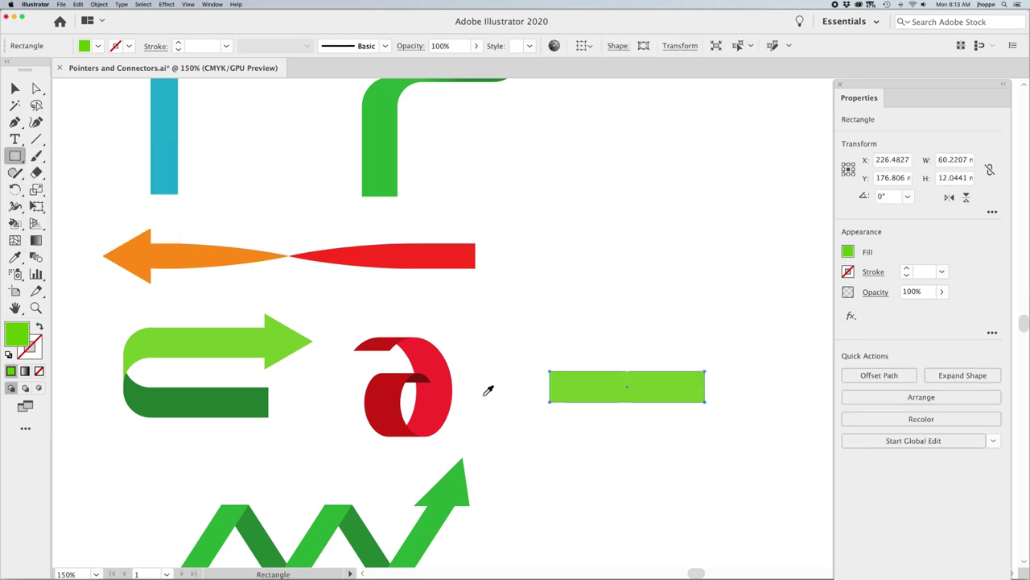
pyautogui.press('i')
pyautogui.click(256, 395)
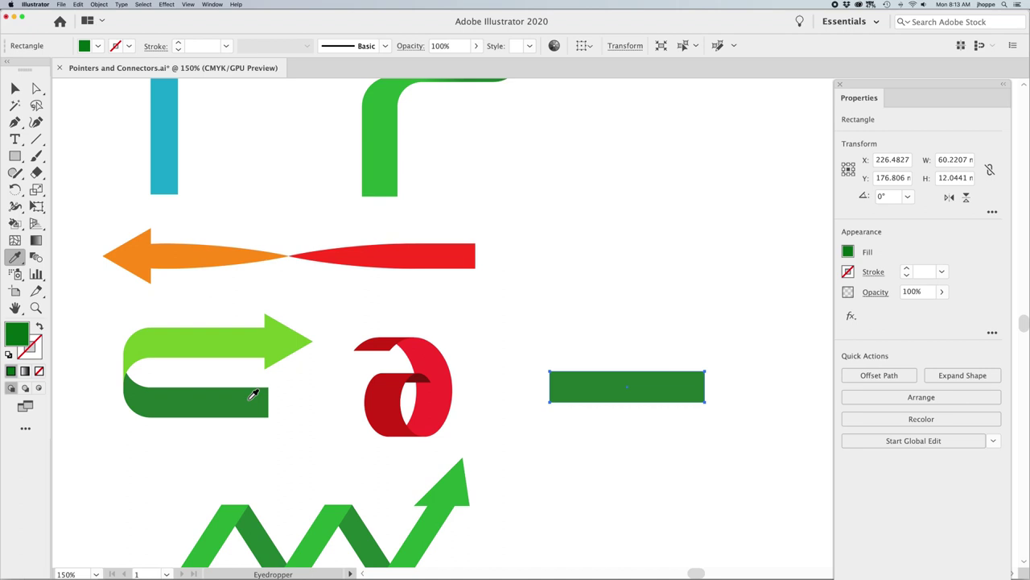
# Round only the dark green rectangle's lower-left corner to a radius of about 12 mm
pyautogui.click(14, 88)
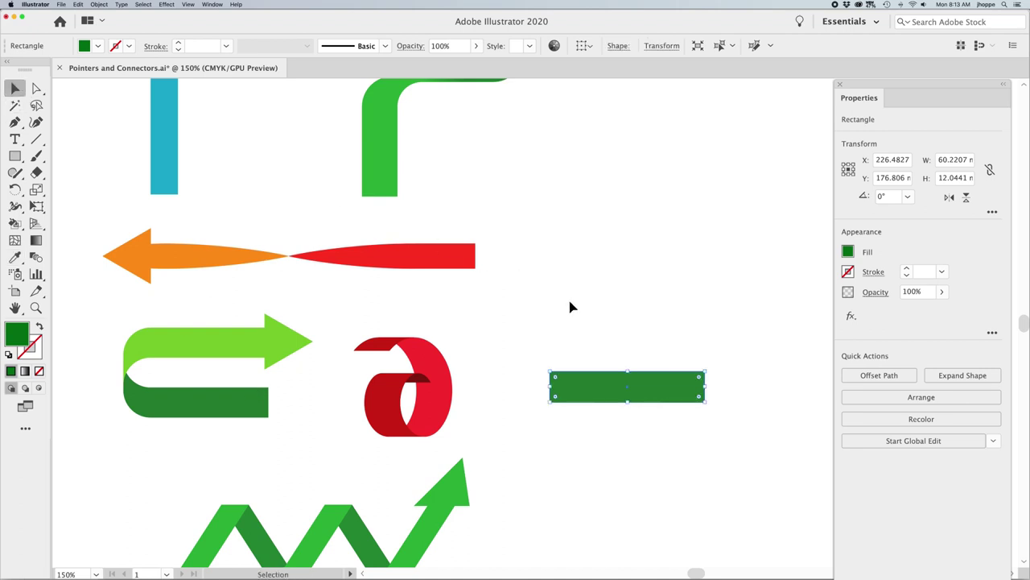
pyautogui.press('a')
pyautogui.click(569, 331)
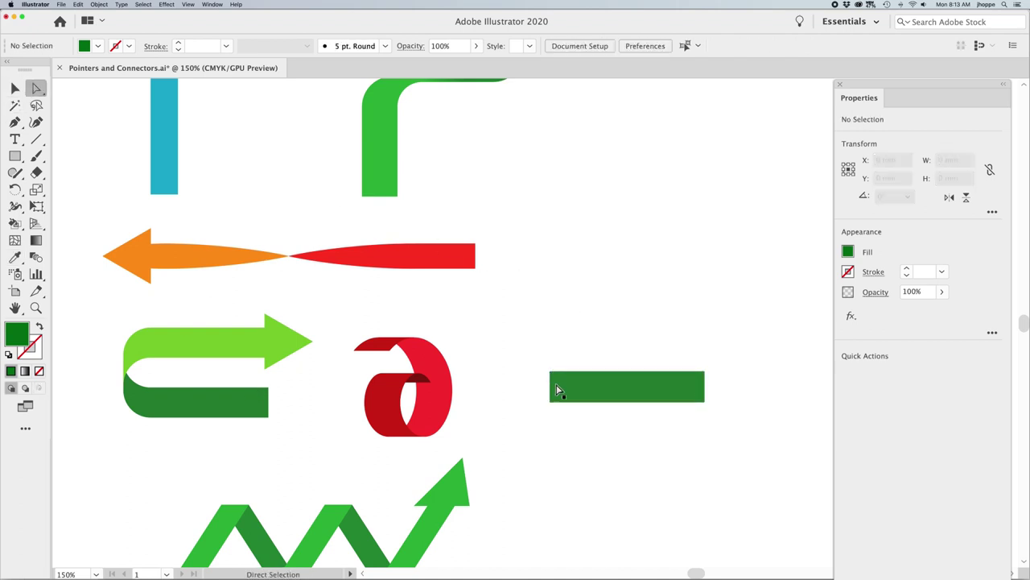
pyautogui.click(552, 403)
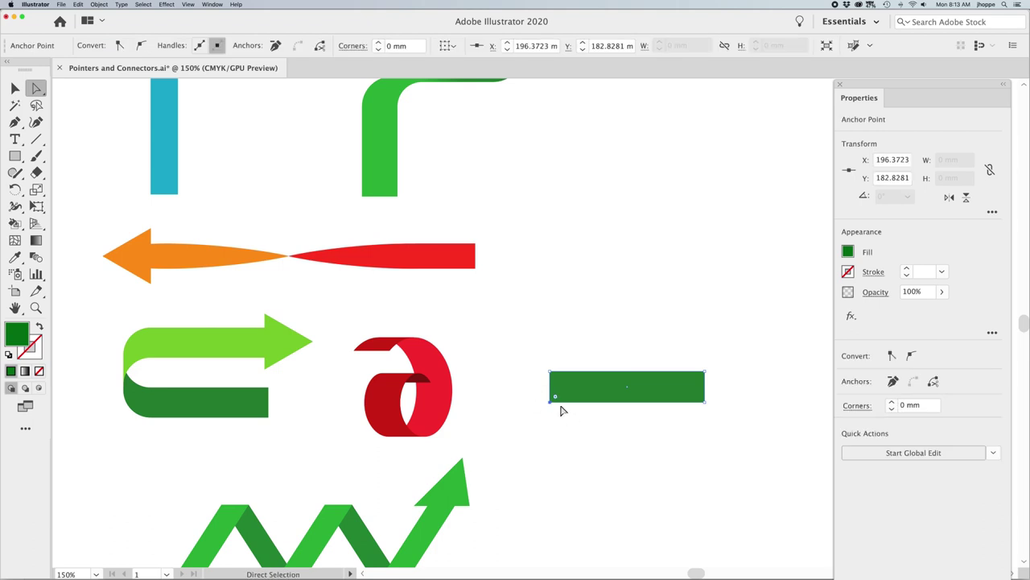
pyautogui.moveTo(557, 400); pyautogui.dragTo(594, 374)
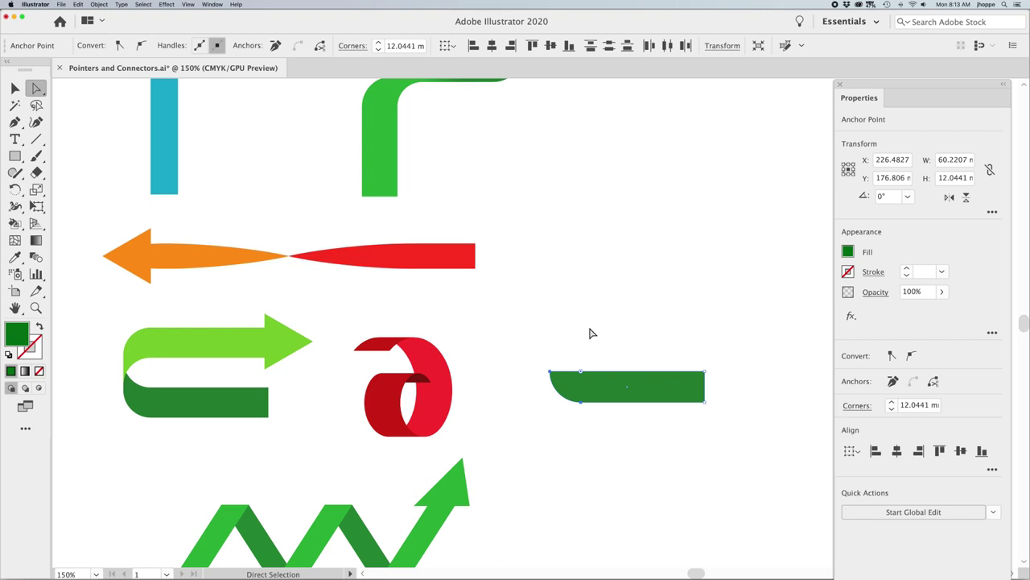
pyautogui.click(590, 333)
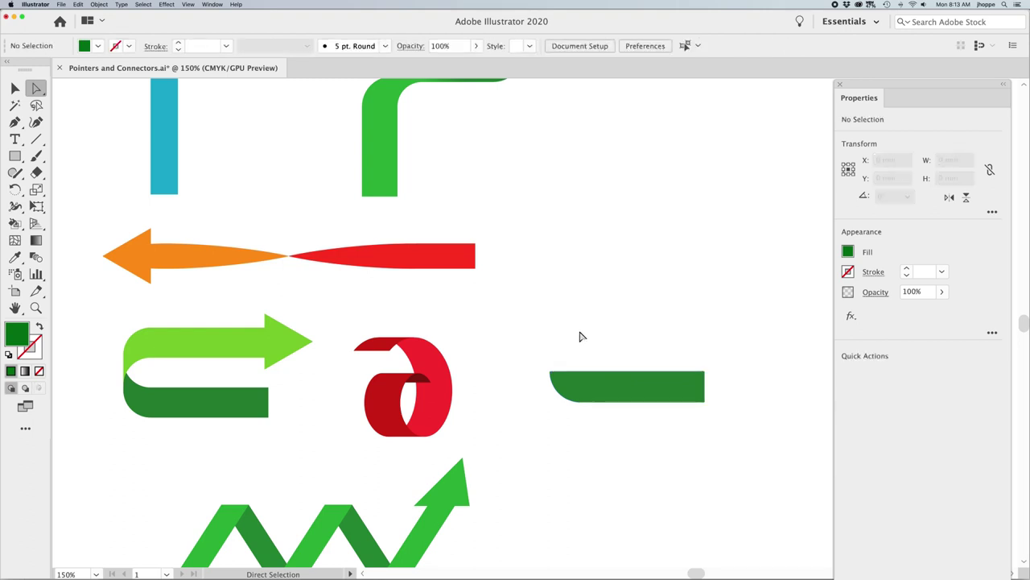
# Swap the rounded shape's fill and stroke, and delete its upper-right anchor point to leave an open curved path
pyautogui.click(588, 386)
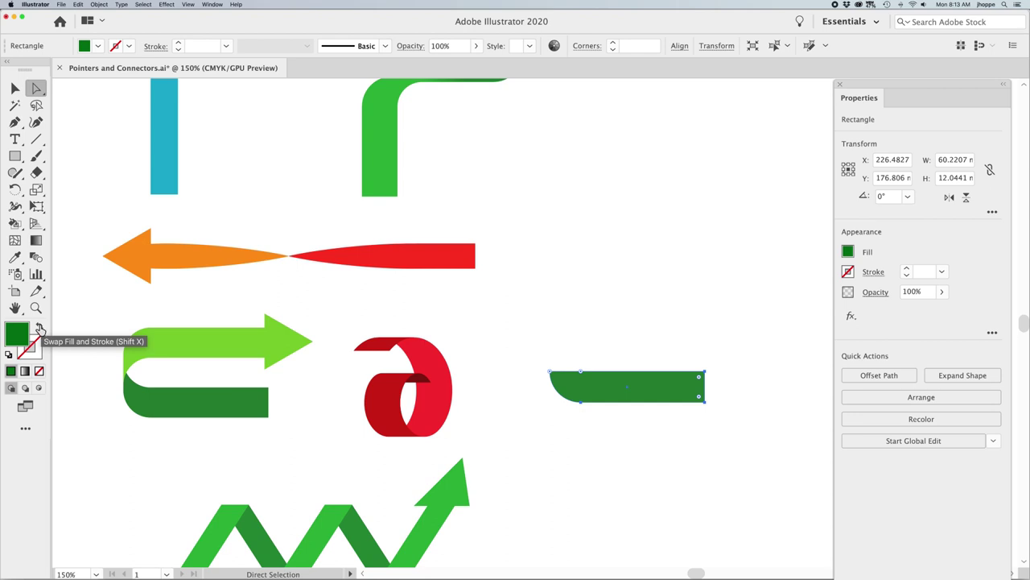
pyautogui.click(40, 328)
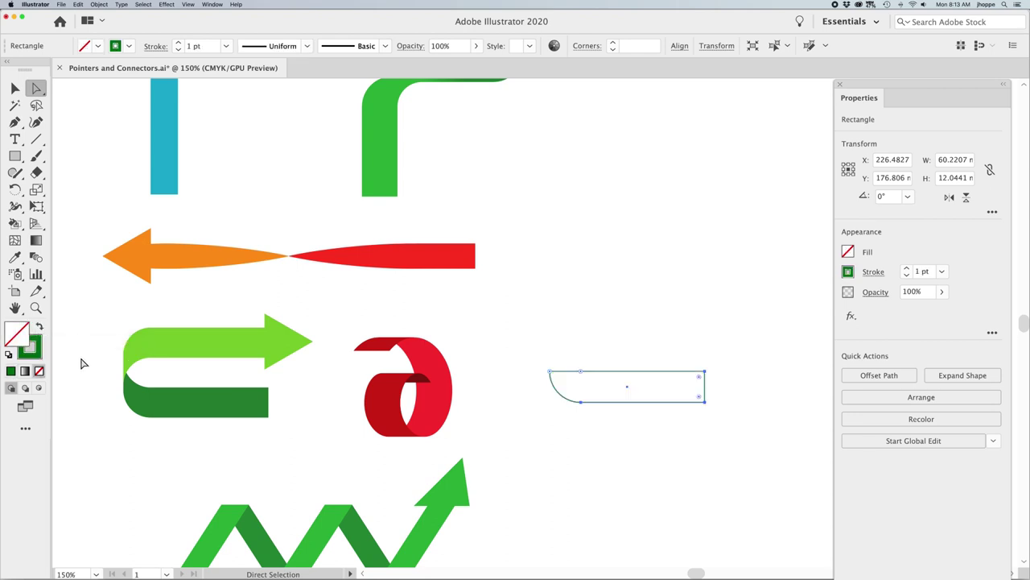
pyautogui.click(642, 356)
pyautogui.moveTo(667, 346); pyautogui.dragTo(734, 391)
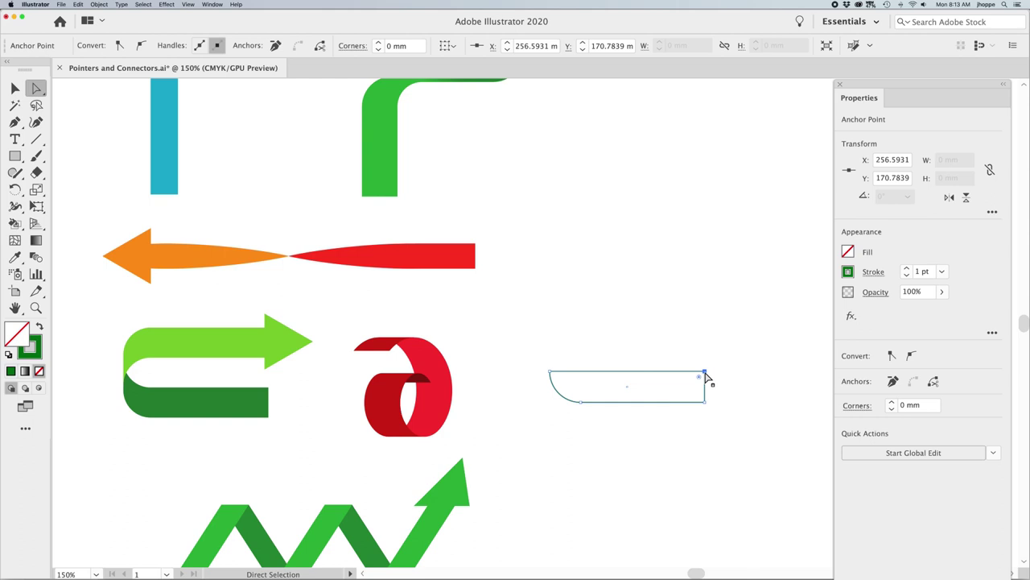
pyautogui.press('Delete')
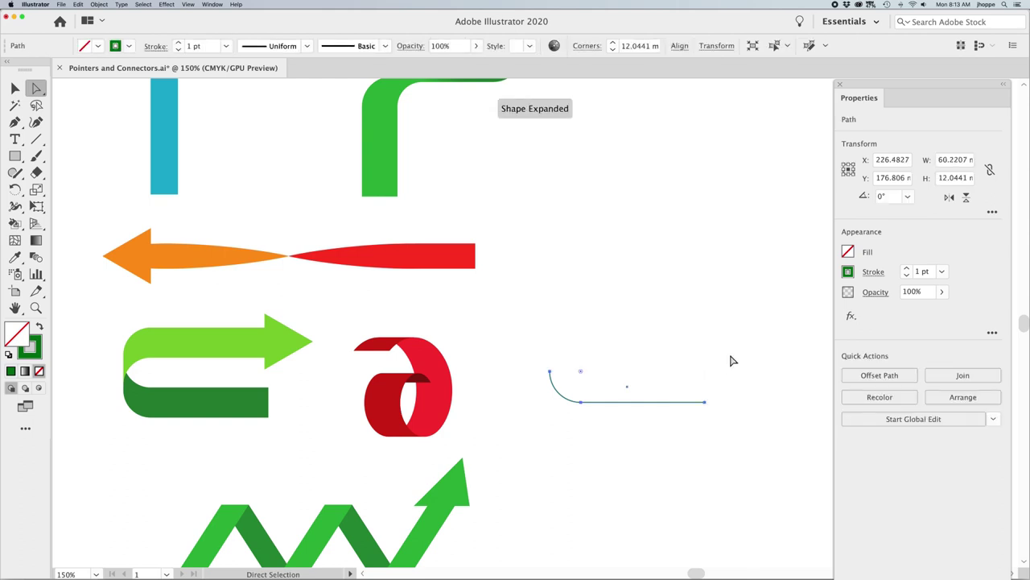
pyautogui.click(731, 360)
# Copy the open curved path straight up so the two curves form the ribbon's inner and outer edges
pyautogui.press('v')
pyautogui.click(648, 403)
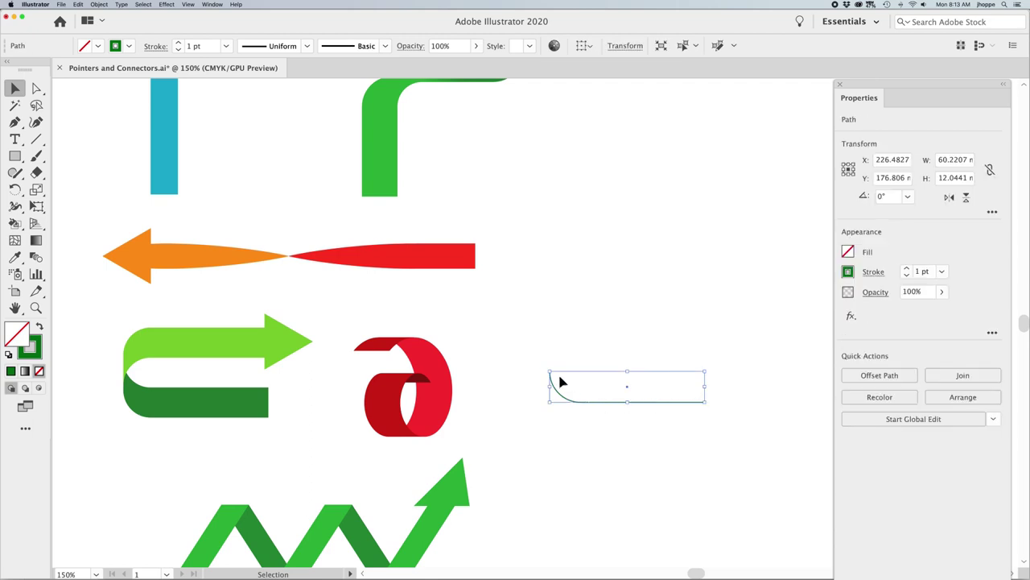
pyautogui.click(642, 412)
pyautogui.moveTo(648, 411); pyautogui.dragTo(649, 382)
pyautogui.click(748, 409)
# Join the two curved paths into one closed outline and swap its stroke and fill to make it solid dark green
pyautogui.moveTo(748, 425); pyautogui.dragTo(649, 350)
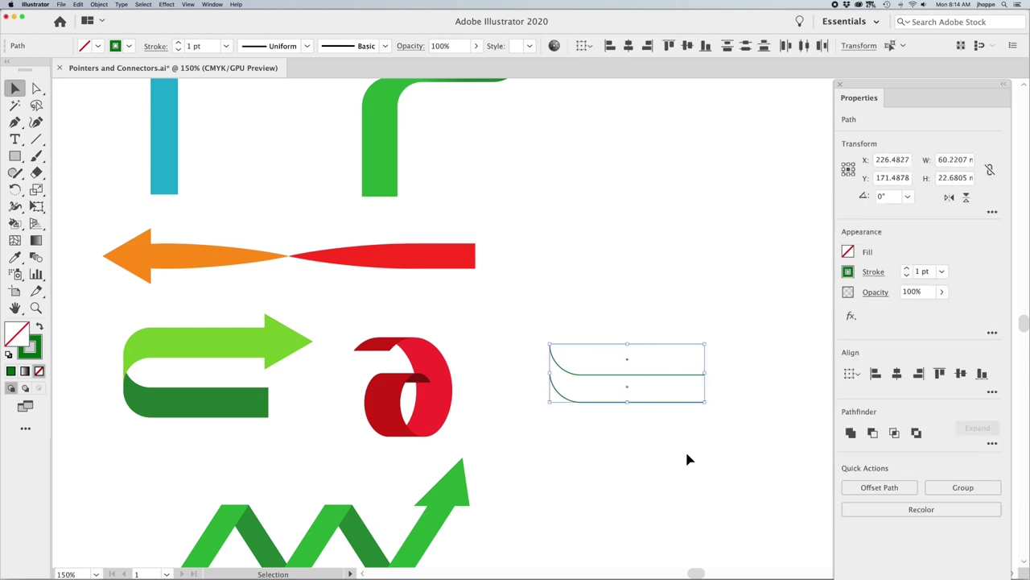
pyautogui.press('a')
pyautogui.press('super+j')
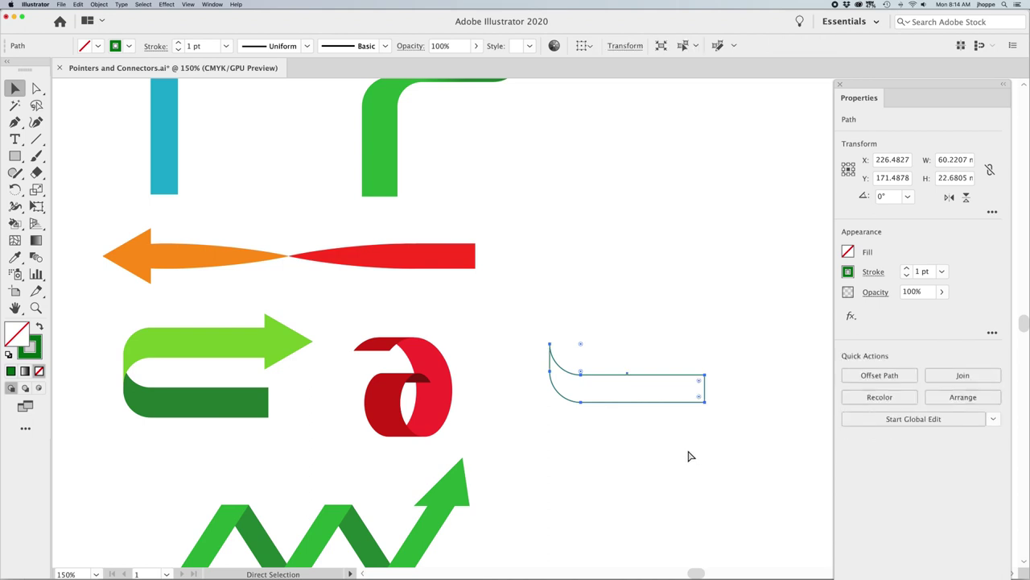
pyautogui.press('v')
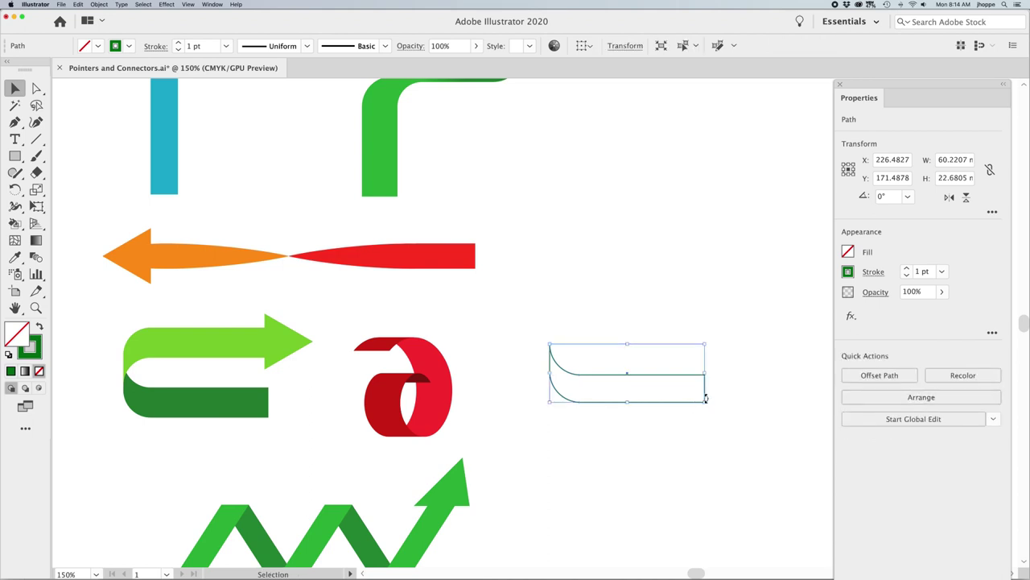
pyautogui.click(539, 395)
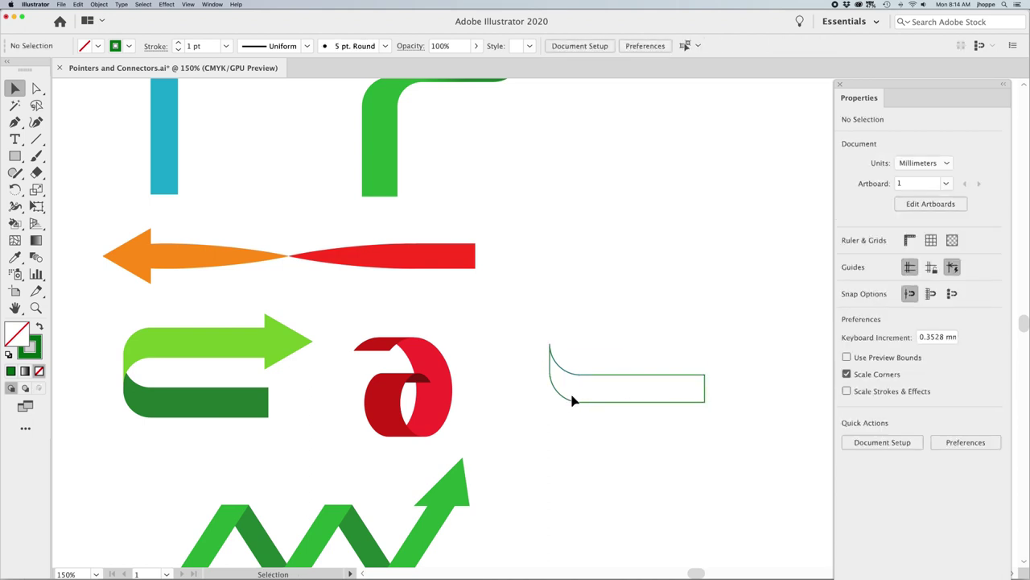
pyautogui.click(577, 402)
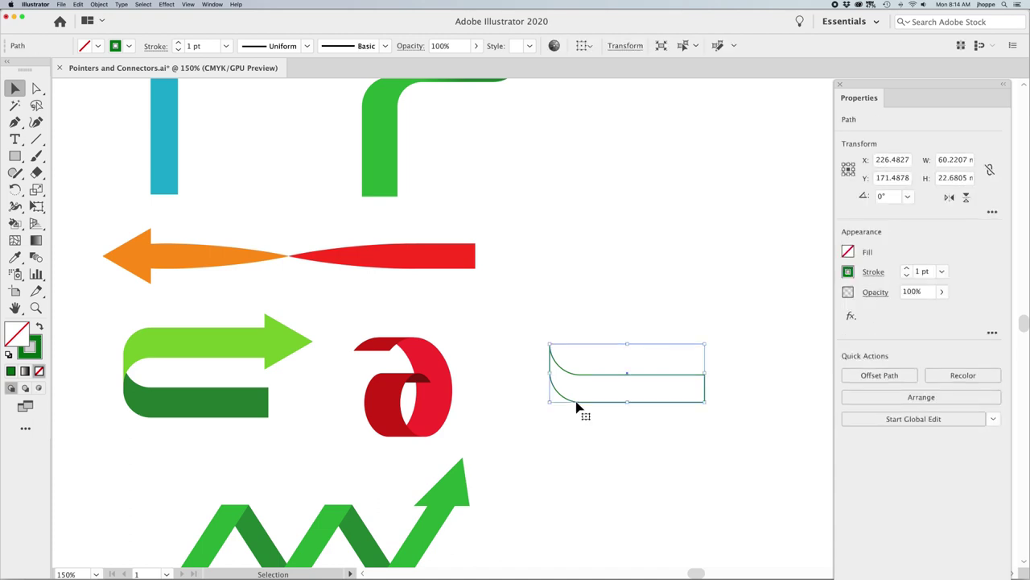
pyautogui.click(40, 329)
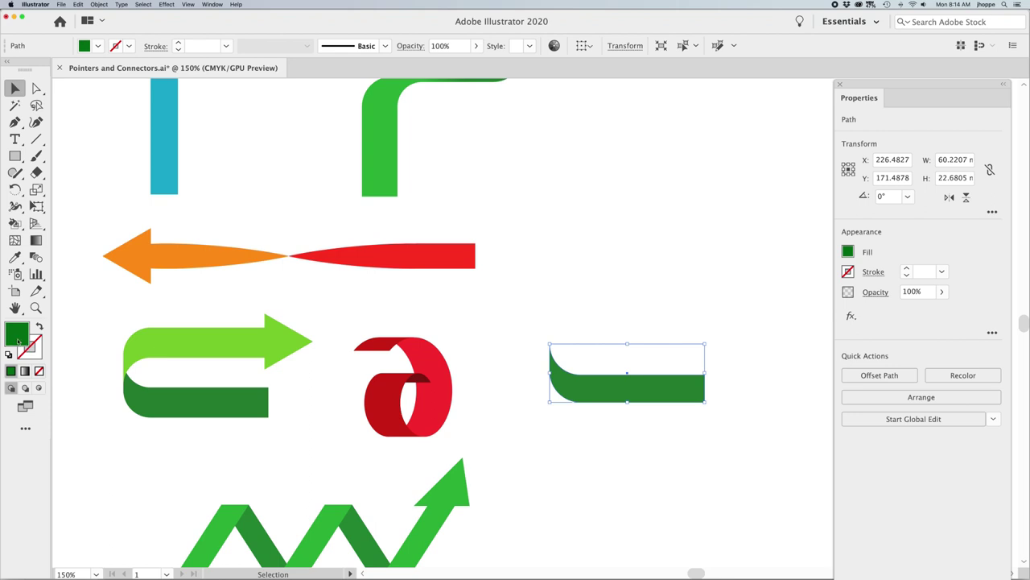
pyautogui.click(504, 341)
# Copy the dark green curved shape directly above the original and flip the copy vertically
pyautogui.click(580, 381)
pyautogui.click(539, 429)
pyautogui.click(615, 402)
pyautogui.moveTo(612, 401); pyautogui.dragTo(613, 340)
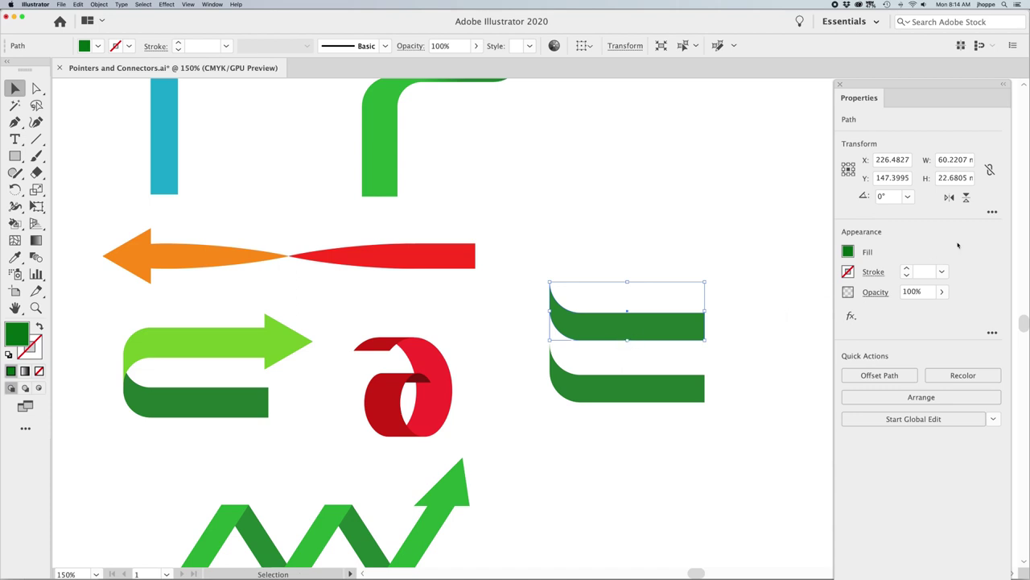
pyautogui.click(966, 199)
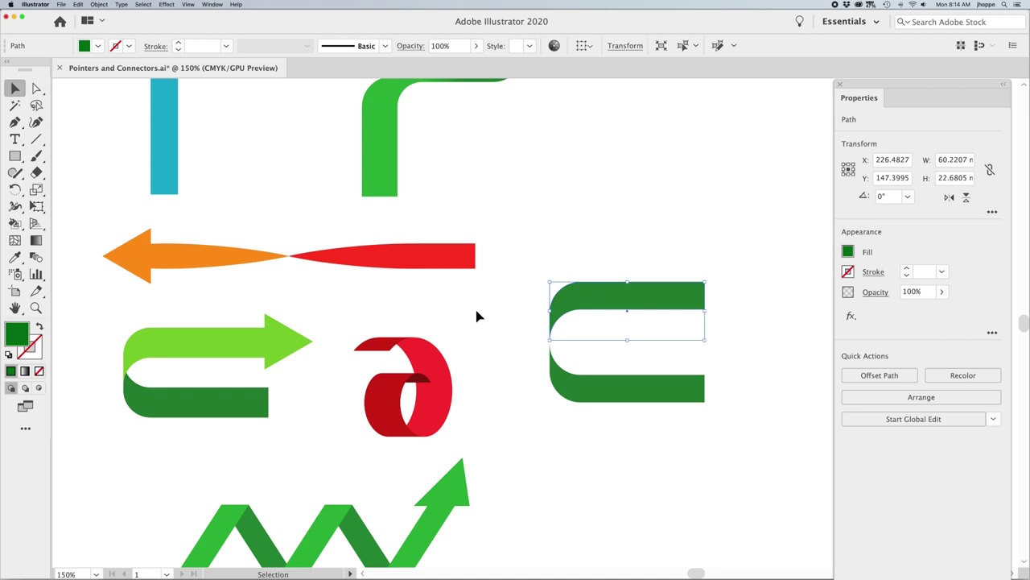
# Match the flipped copy's fill to the light green of the sample U-shaped arrow using the Eyedropper
pyautogui.press('i')
pyautogui.click(224, 342)
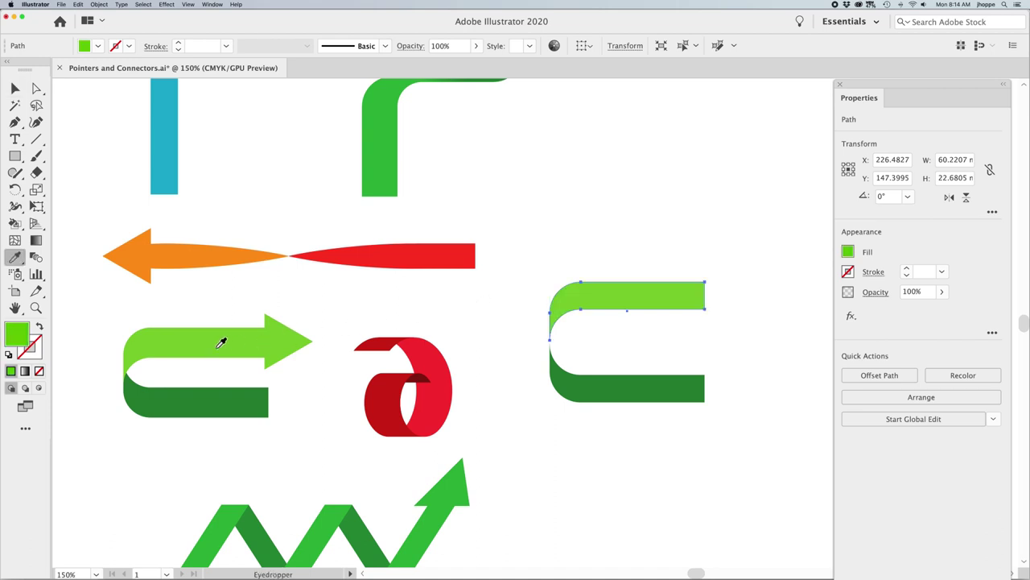
# Move the light green curved piece straight down so its curved end overlaps the dark green piece's curve
pyautogui.press('v')
pyautogui.click(619, 232)
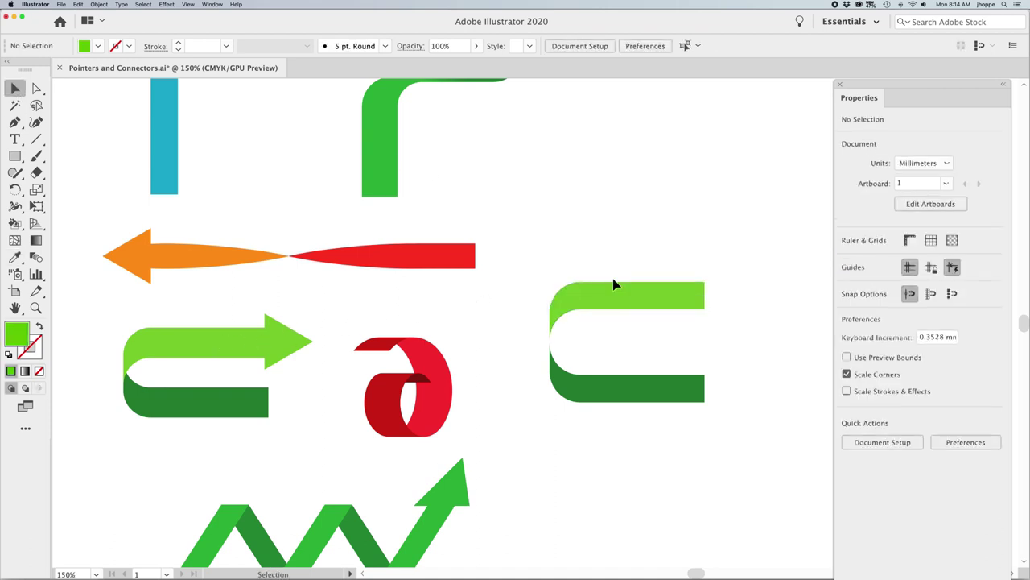
pyautogui.click(615, 303)
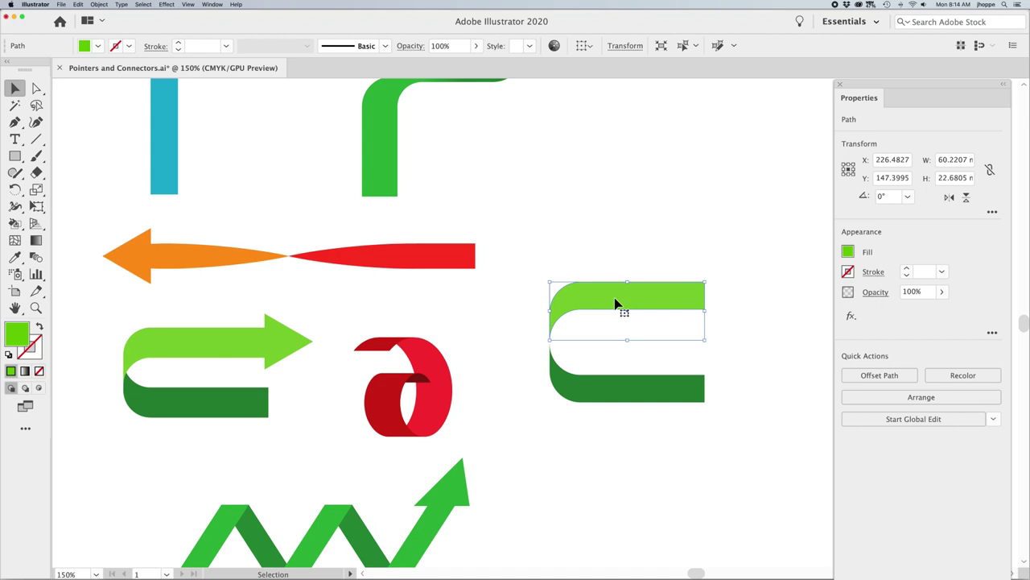
pyautogui.moveTo(616, 318); pyautogui.dragTo(617, 333)
pyautogui.click(481, 357)
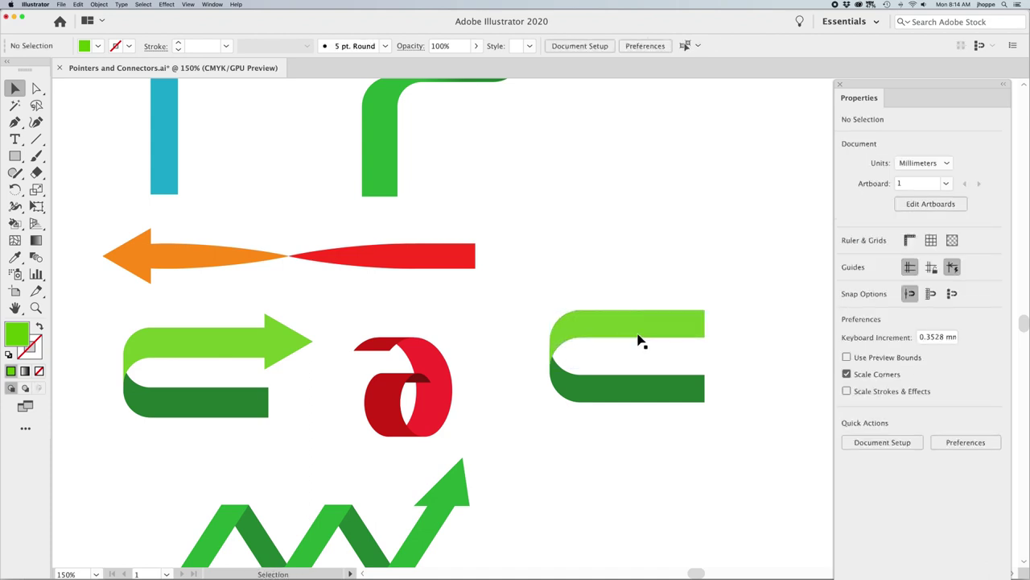
pyautogui.click(638, 335)
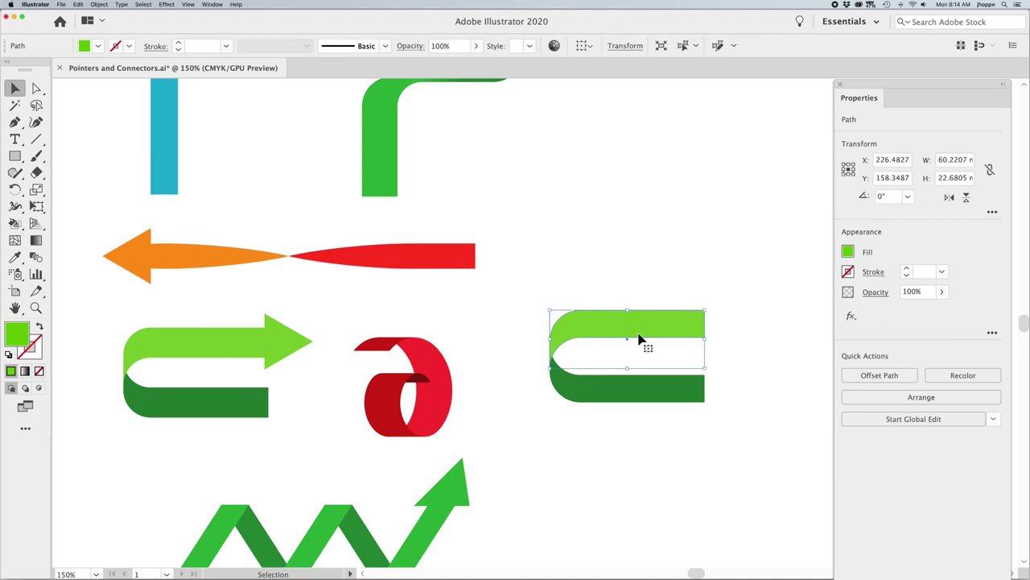
# Nudge the dark green piece slightly upward so its curved end tucks into the light green piece as in the sample
pyautogui.click(584, 391)
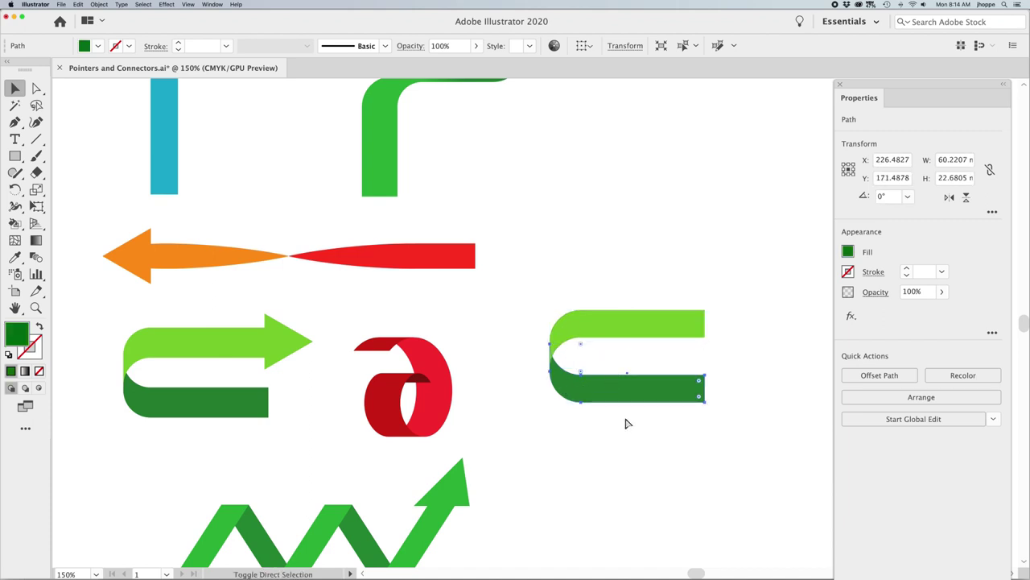
pyautogui.click(667, 428)
pyautogui.moveTo(632, 390)
pyautogui.mouseDown()
pyautogui.moveTo(632, 376)
pyautogui.moveTo(630, 389)
pyautogui.mouseUp()
pyautogui.click(642, 394)
pyautogui.click(762, 428)
pyautogui.click(648, 326)
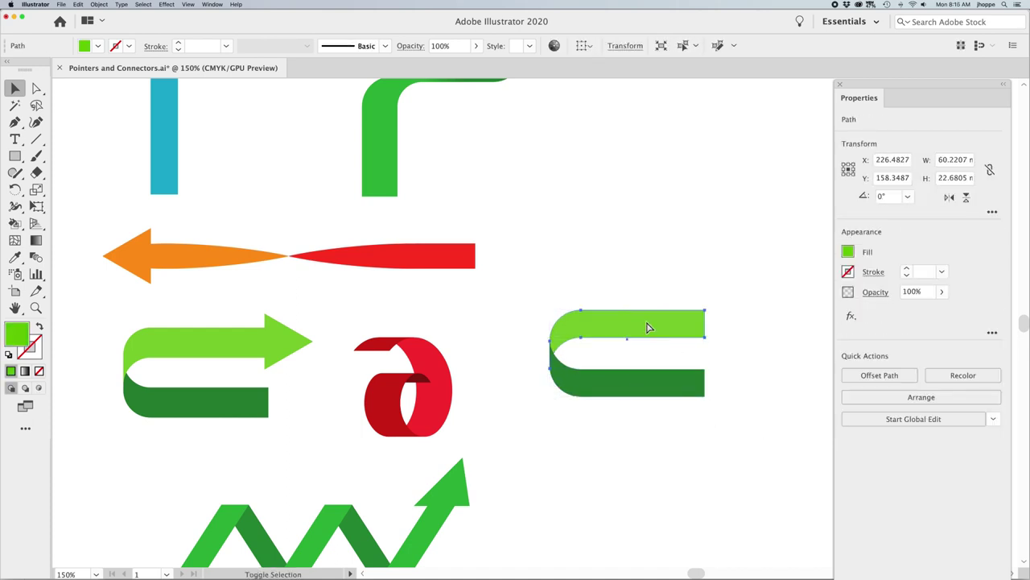
pyautogui.click(664, 258)
pyautogui.click(629, 324)
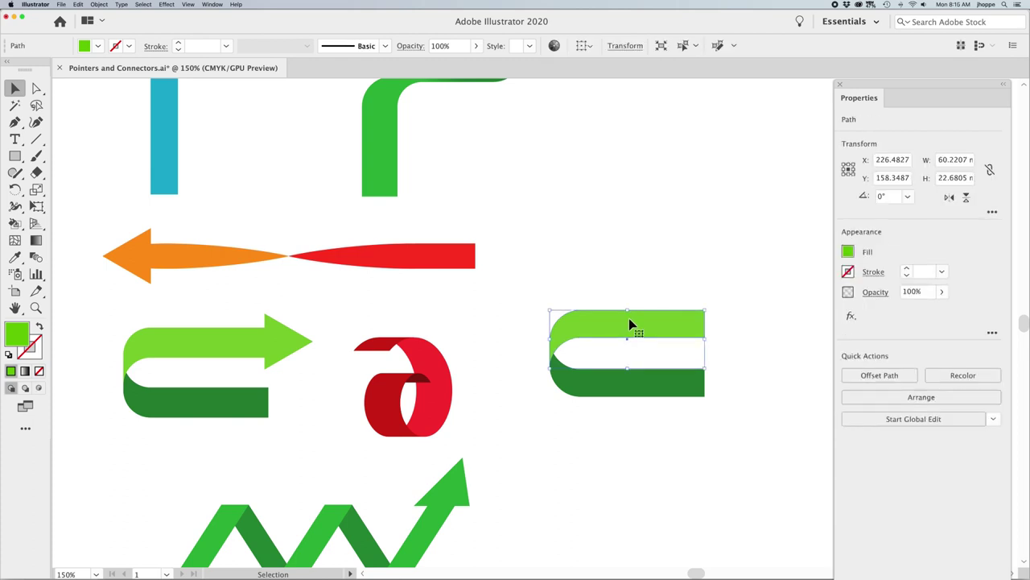
pyautogui.press('super')
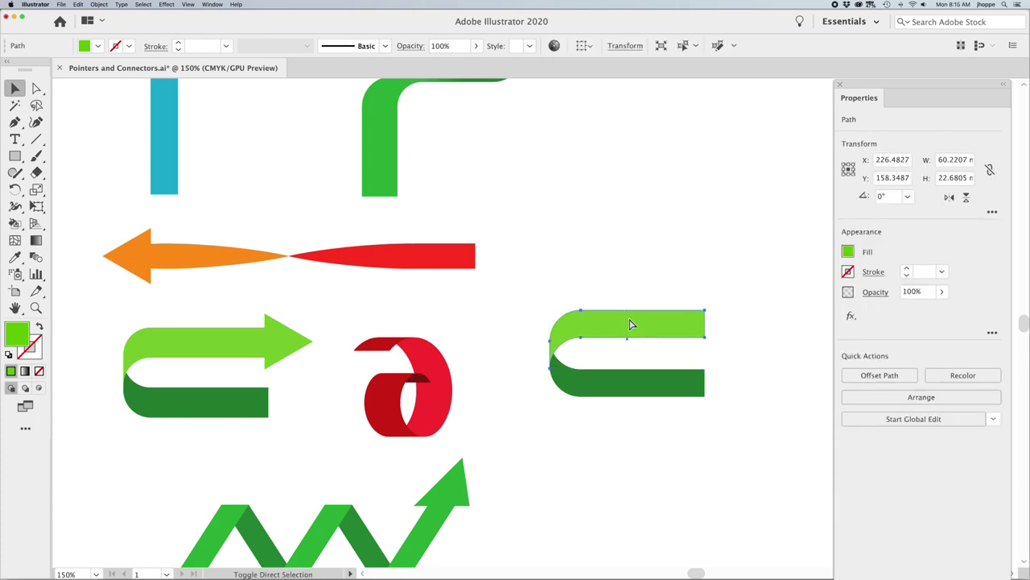
pyautogui.click(624, 292)
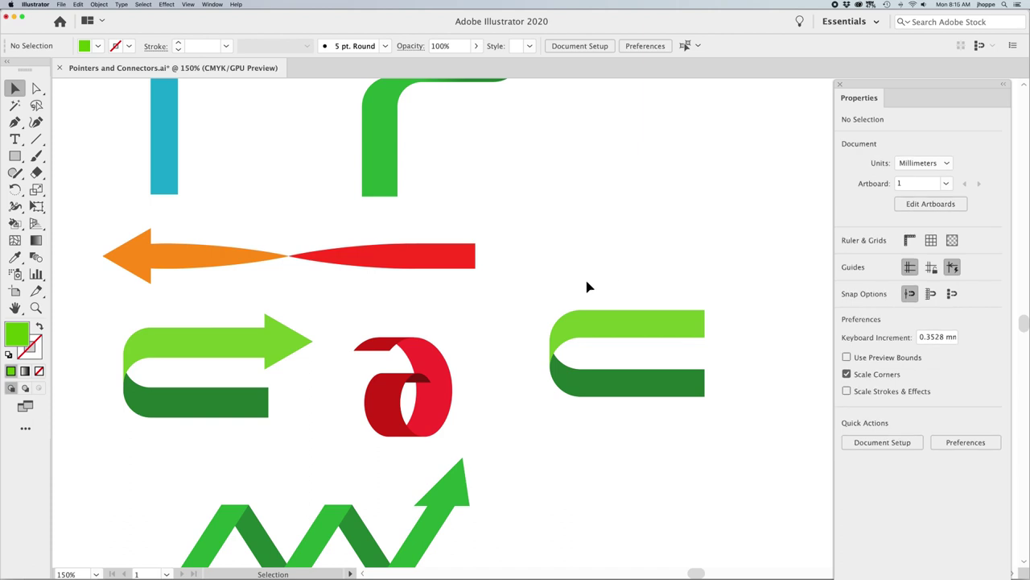
# Draw a light green triangle about 20 by 17 mm, rotate it to point right and attach it to the light green band's end
pyautogui.click(14, 156)
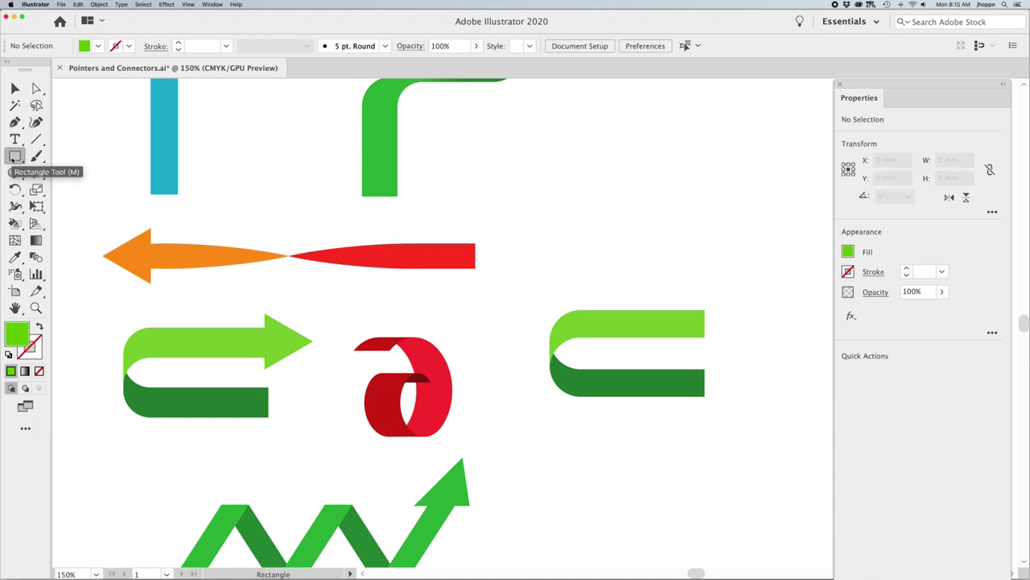
pyautogui.click(14, 156)
pyautogui.click(84, 206)
pyautogui.moveTo(612, 476); pyautogui.dragTo(631, 499)
pyautogui.press('v')
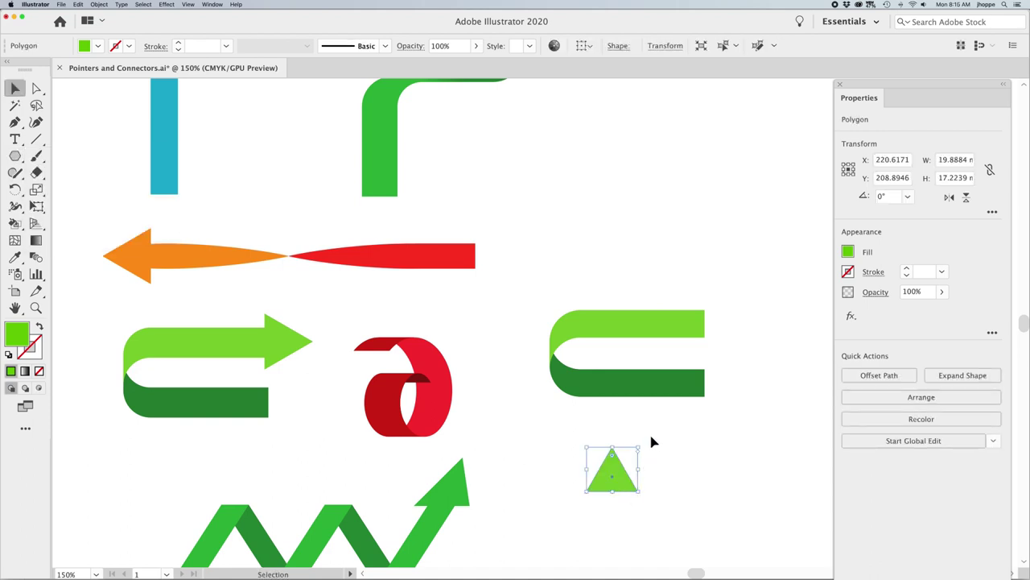
pyautogui.moveTo(650, 467); pyautogui.dragTo(720, 332)
pyautogui.click(773, 373)
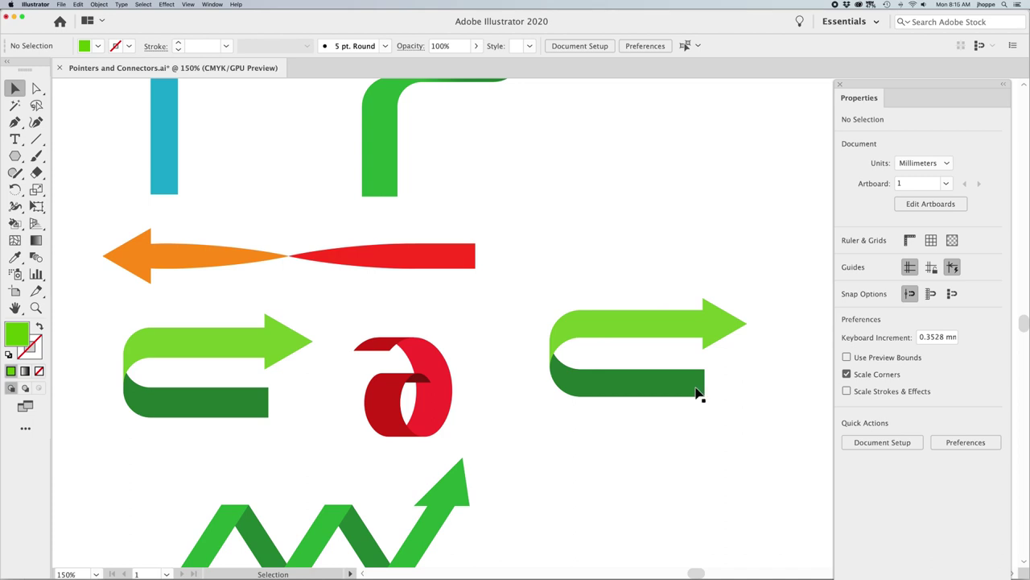
# Shorten the dark green band by moving its straight end edge left of the arrowhead's base
pyautogui.press('a')
pyautogui.moveTo(706, 393); pyautogui.dragTo(669, 390)
pyautogui.click(723, 419)
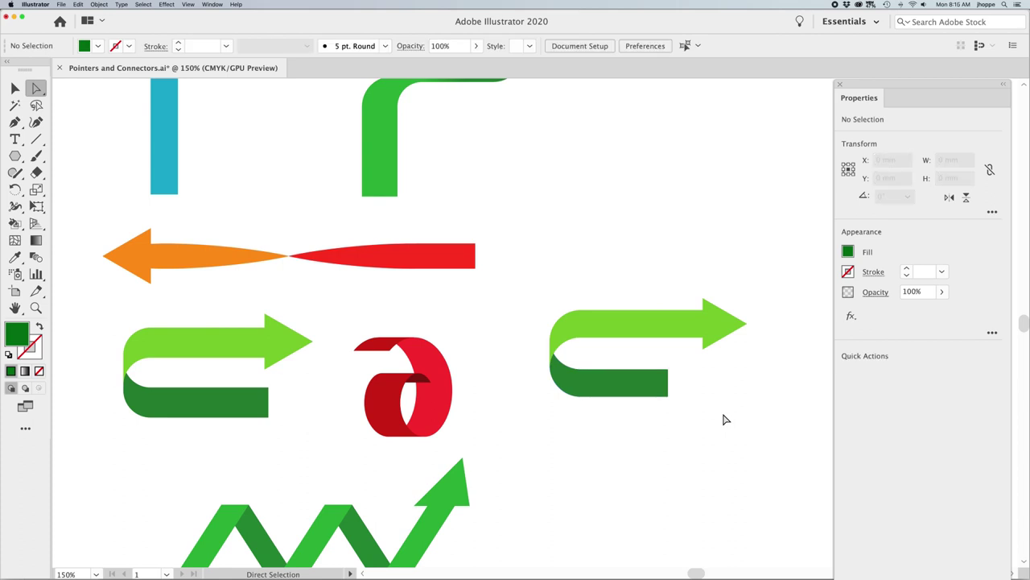
pyautogui.moveTo(496, 266); pyautogui.dragTo(501, 348)
pyautogui.click(184, 166)
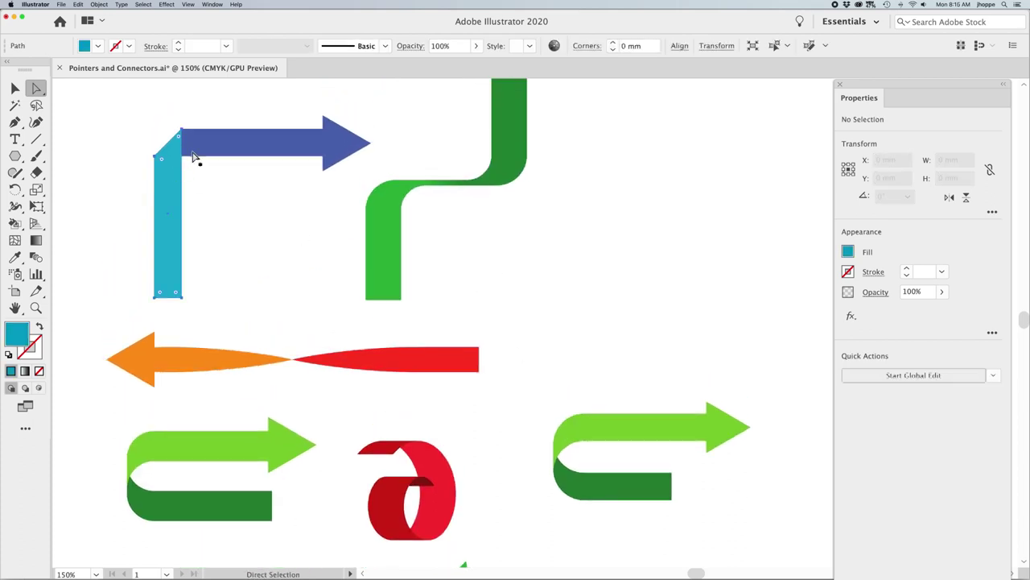
pyautogui.click(538, 394)
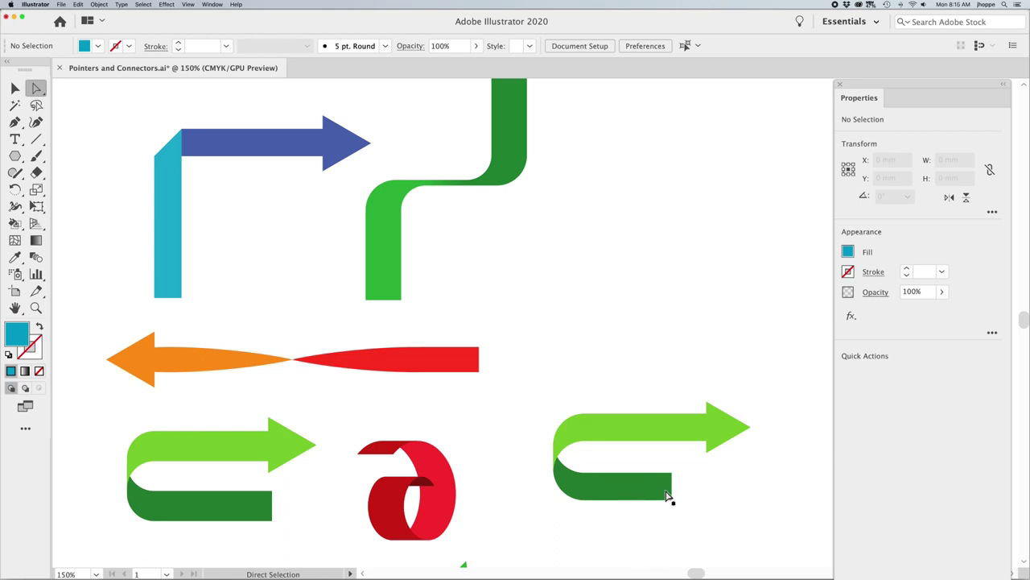
pyautogui.moveTo(681, 486); pyautogui.dragTo(682, 381)
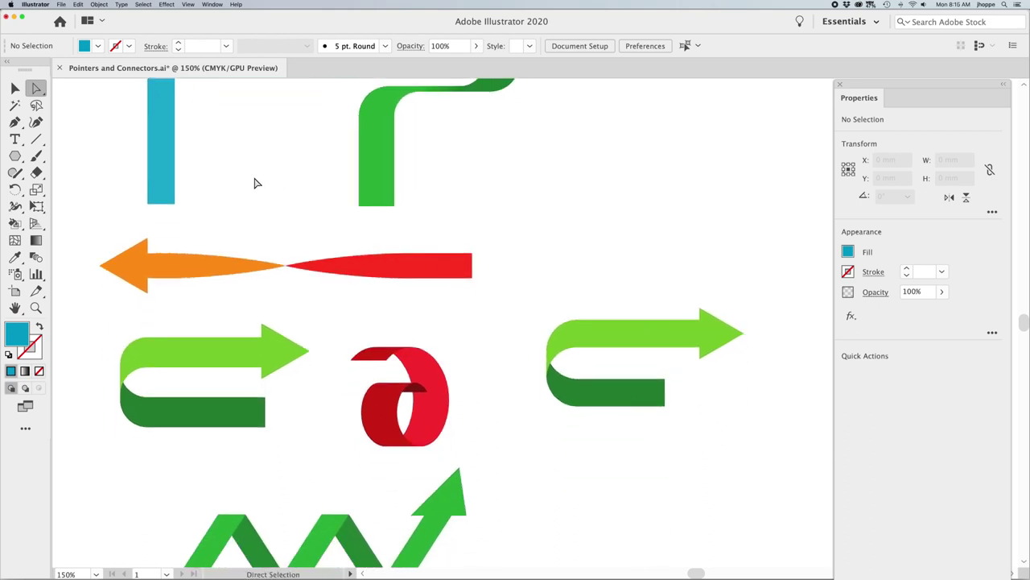
pyautogui.press('v')
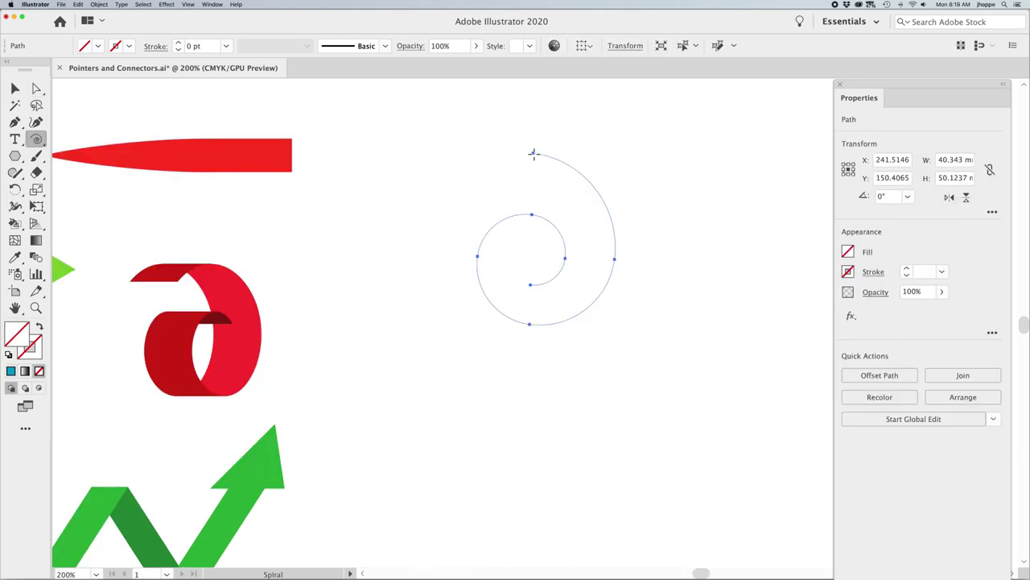
# Delete the existing spiral and draw an open spiral about 27 mm wide and 34 mm high near the red curled ribbon sample
pyautogui.press('Delete')
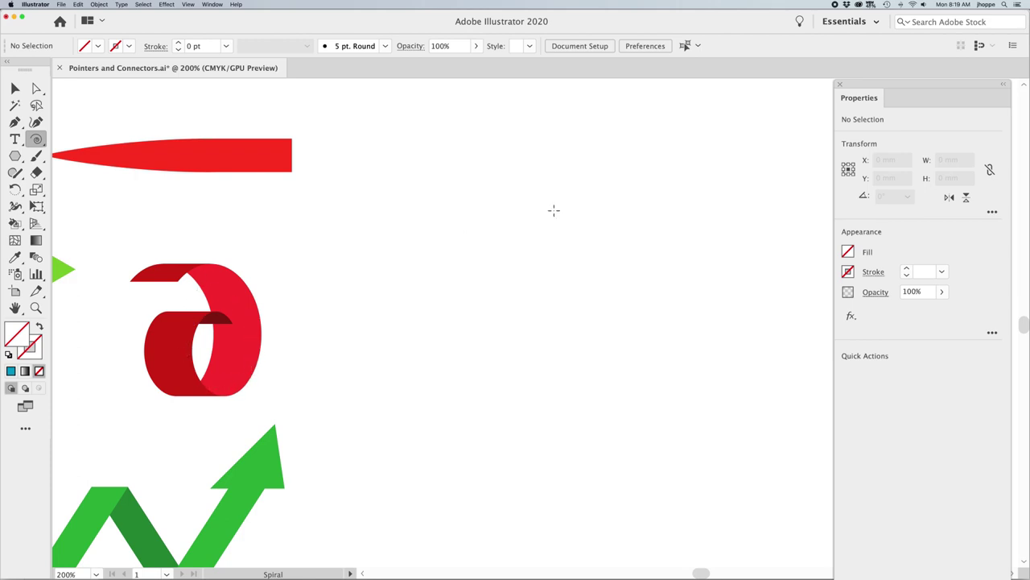
pyautogui.moveTo(512, 203); pyautogui.dragTo(525, 134)
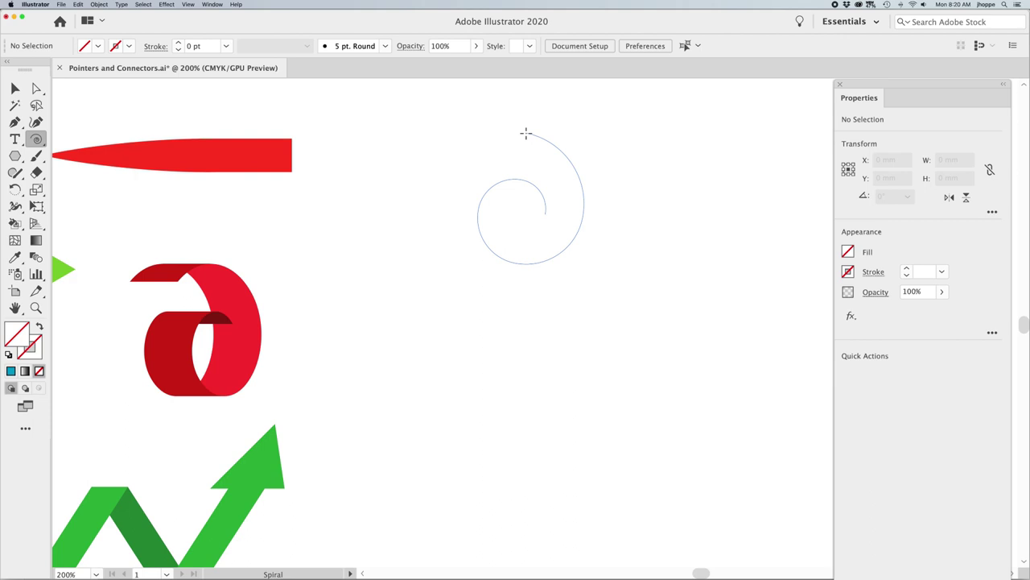
pyautogui.moveTo(524, 133)
pyautogui.mouseDown()
pyautogui.moveTo(486, 156)
pyautogui.moveTo(534, 150)
pyautogui.moveTo(520, 132)
pyautogui.mouseUp()
pyautogui.moveTo(519, 132); pyautogui.dragTo(491, 141)
pyautogui.press('Down')
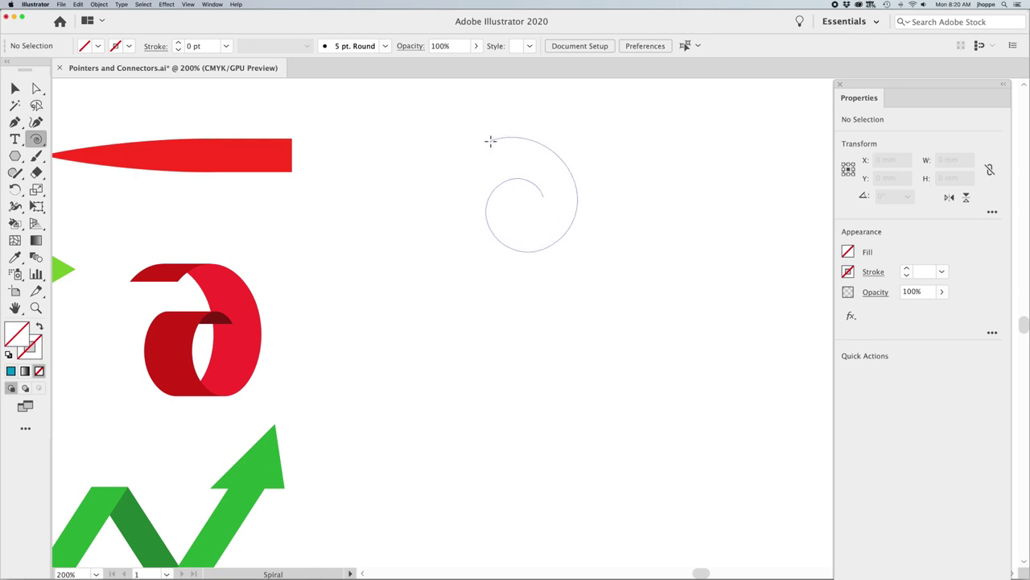
pyautogui.moveTo(491, 141); pyautogui.dragTo(491, 139)
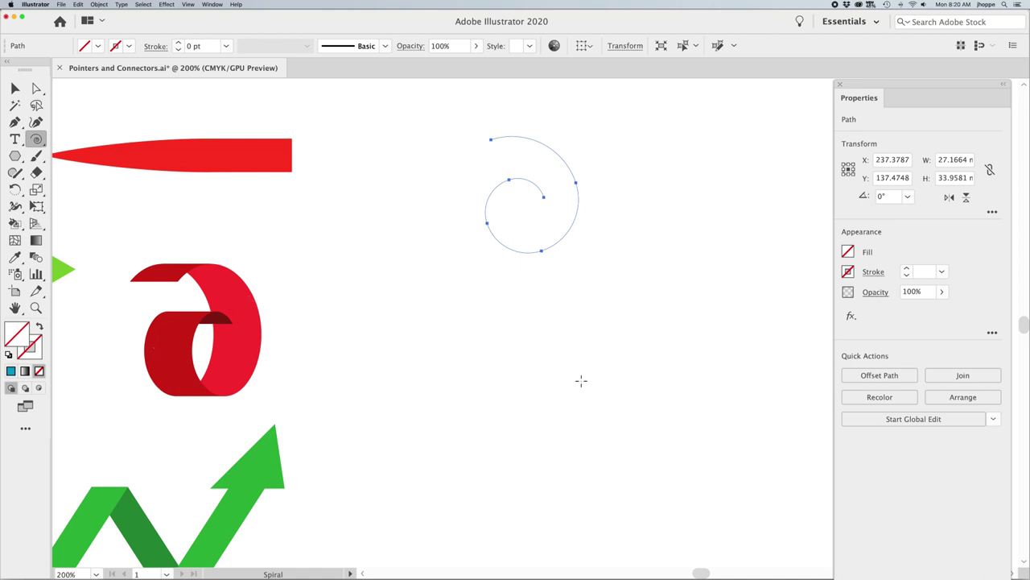
# Draw a small trial spiral with many more segments below the first spiral, then delete it
pyautogui.moveTo(561, 369)
pyautogui.mouseDown()
pyautogui.moveTo(605, 434)
pyautogui.moveTo(603, 419)
pyautogui.mouseUp()
pyautogui.press('Up')
pyautogui.press('Up')
pyautogui.press('Up')
pyautogui.press('Up')
pyautogui.press('Up')
pyautogui.press('Up')
pyautogui.press('Up')
pyautogui.press('Up')
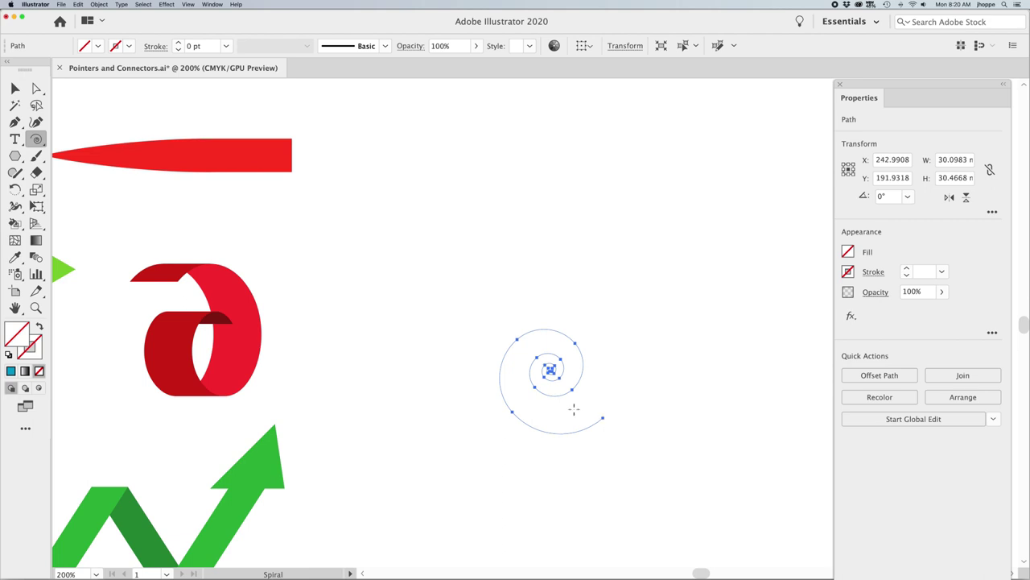
pyautogui.press('Delete')
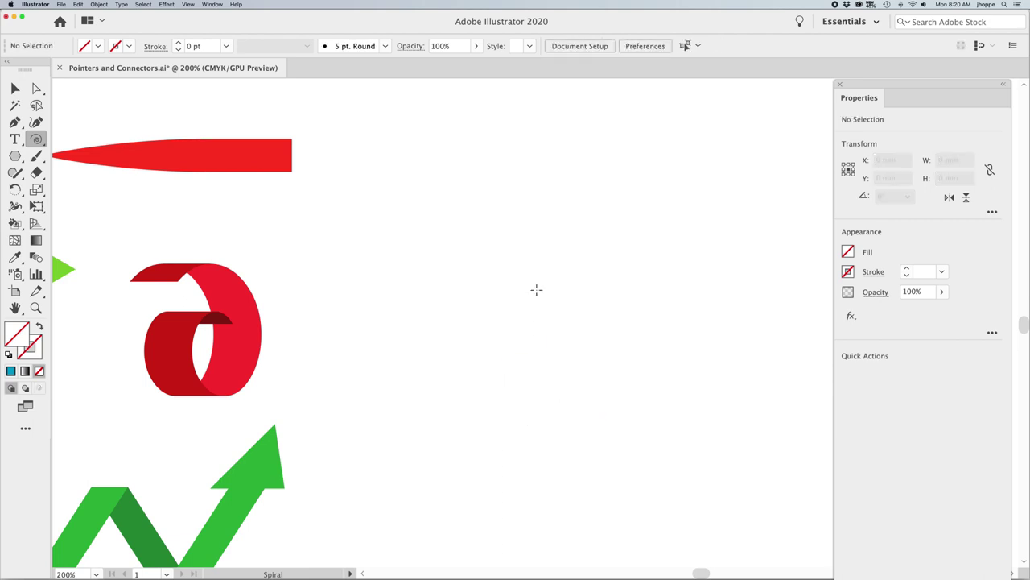
# Reposition the remaining spiral beside the red curled ribbon sample and give it a 0.75 pt dark green stroke
pyautogui.press('v')
pyautogui.hotkey('ctrl', 'z')
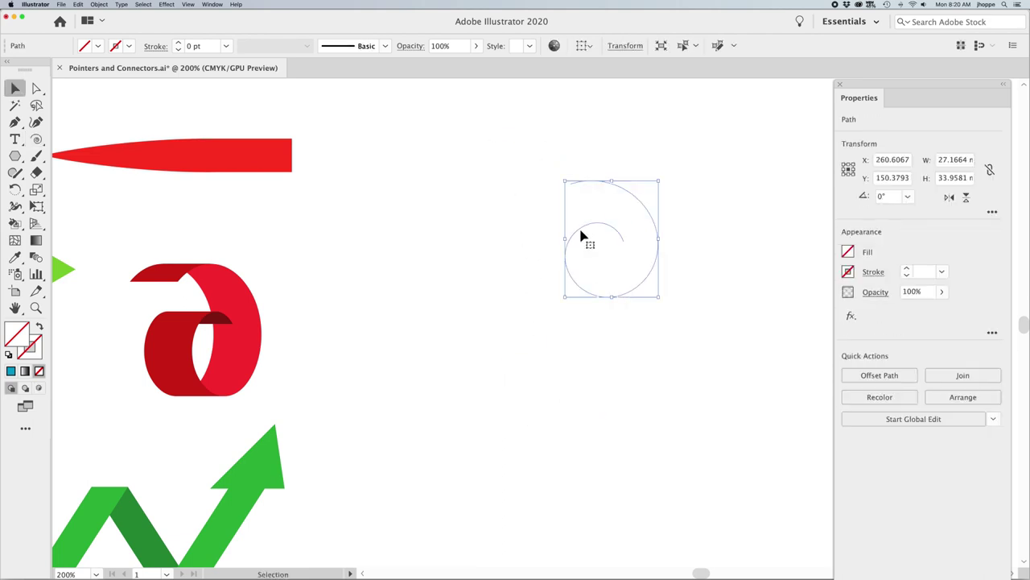
pyautogui.moveTo(561, 238); pyautogui.dragTo(483, 260)
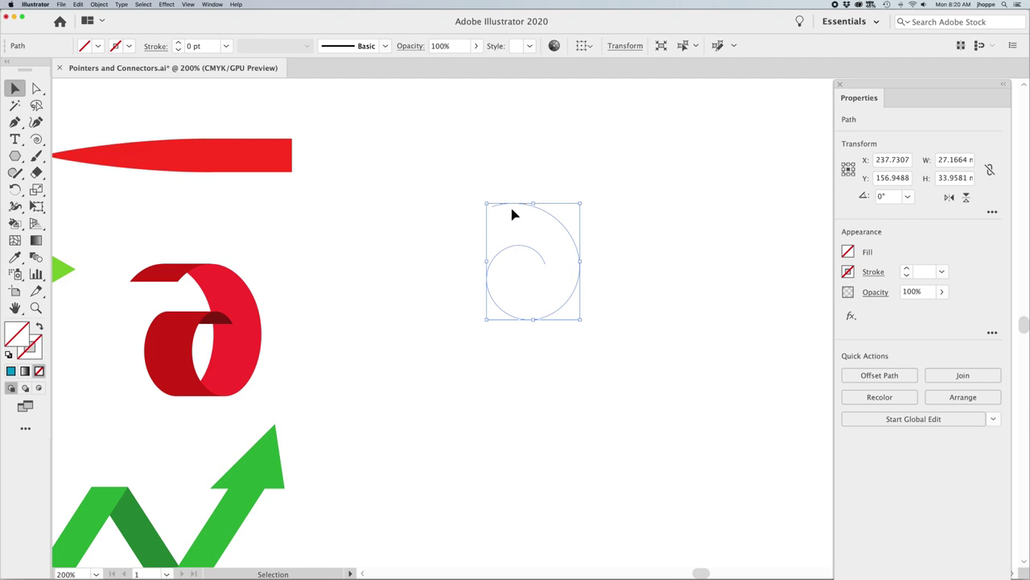
pyautogui.press('a')
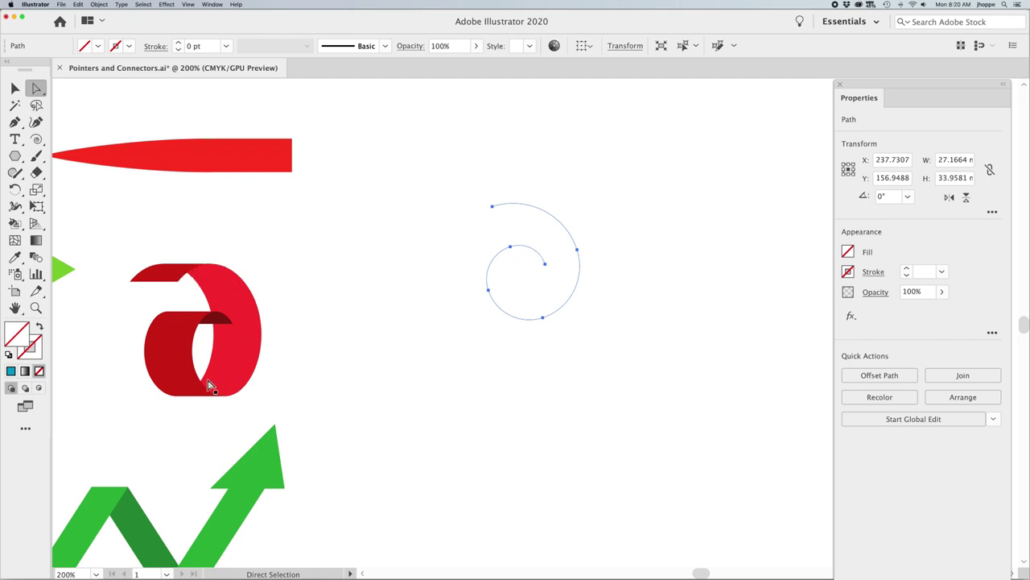
pyautogui.click(178, 42)
pyautogui.click(179, 42)
pyautogui.click(178, 42)
pyautogui.click(441, 274)
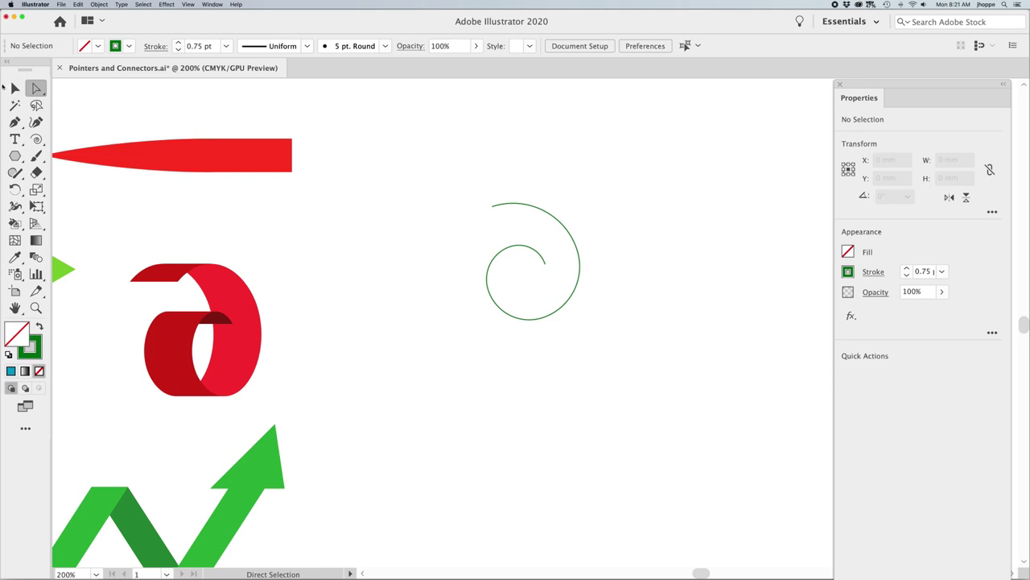
# Rotate the spiral about 6.4° counterclockwise
pyautogui.click(14, 88)
pyautogui.click(576, 282)
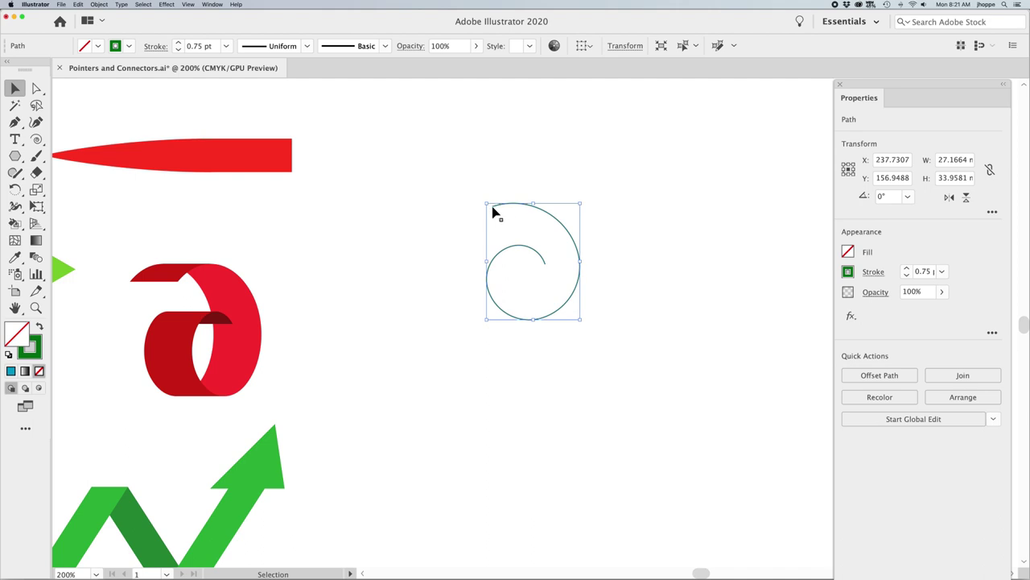
pyautogui.moveTo(481, 201); pyautogui.dragTo(457, 249)
pyautogui.click(457, 249)
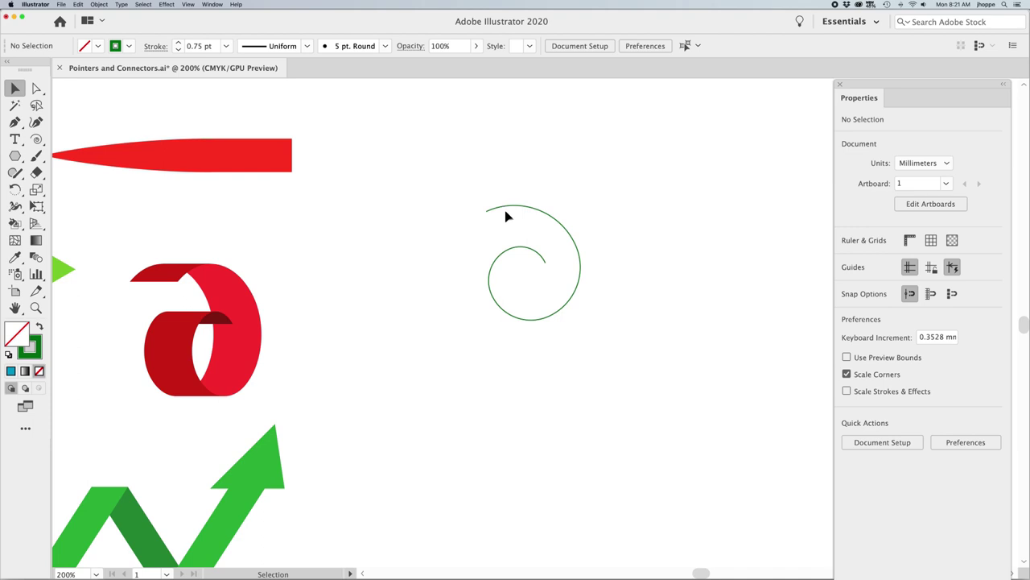
# Squeeze the rotated spiral horizontally to about 19.8 mm wide to match the sample's narrow oval curl
pyautogui.click(506, 211)
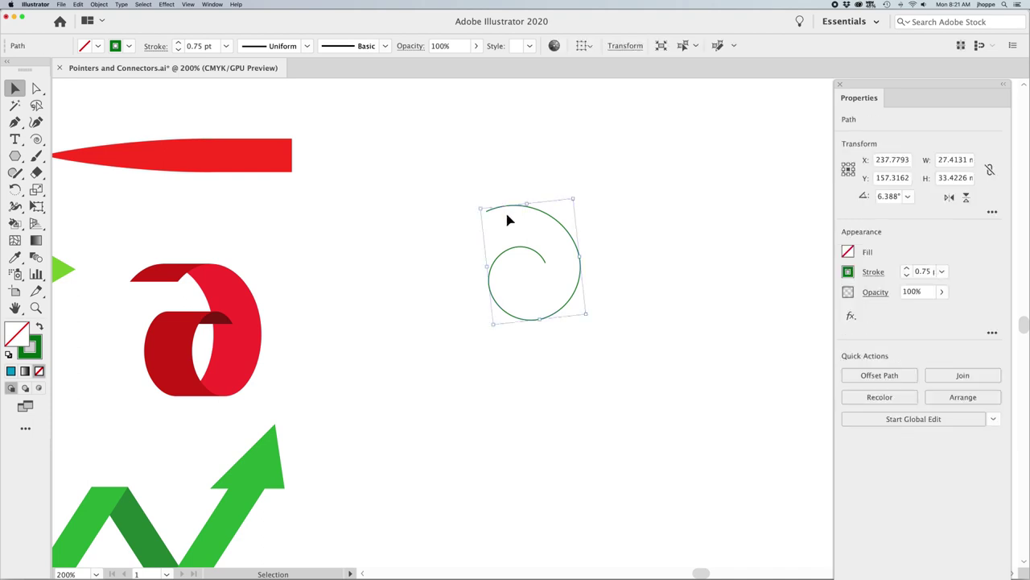
pyautogui.moveTo(488, 266); pyautogui.dragTo(515, 262)
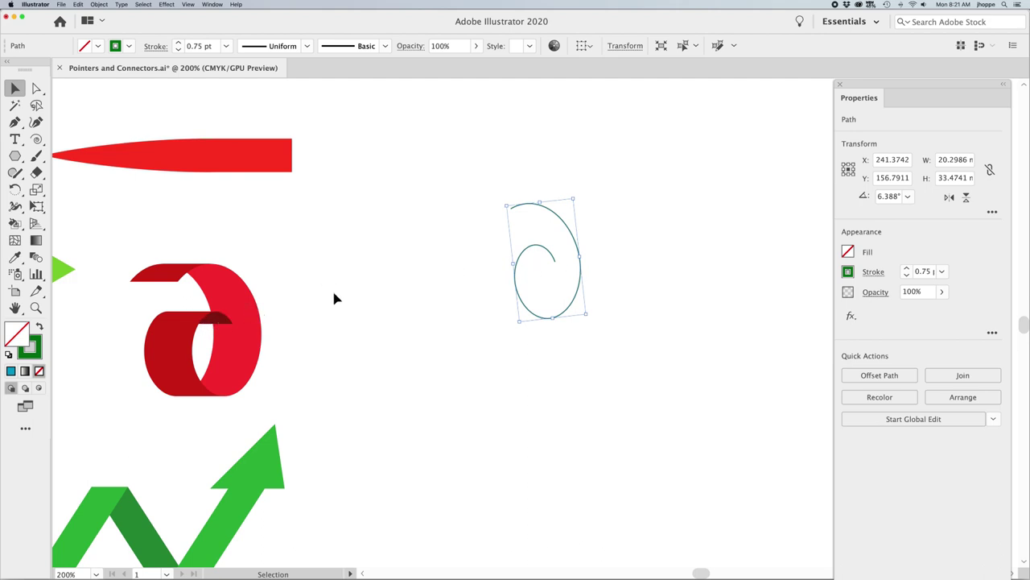
pyautogui.moveTo(513, 264); pyautogui.dragTo(516, 265)
pyautogui.click(616, 274)
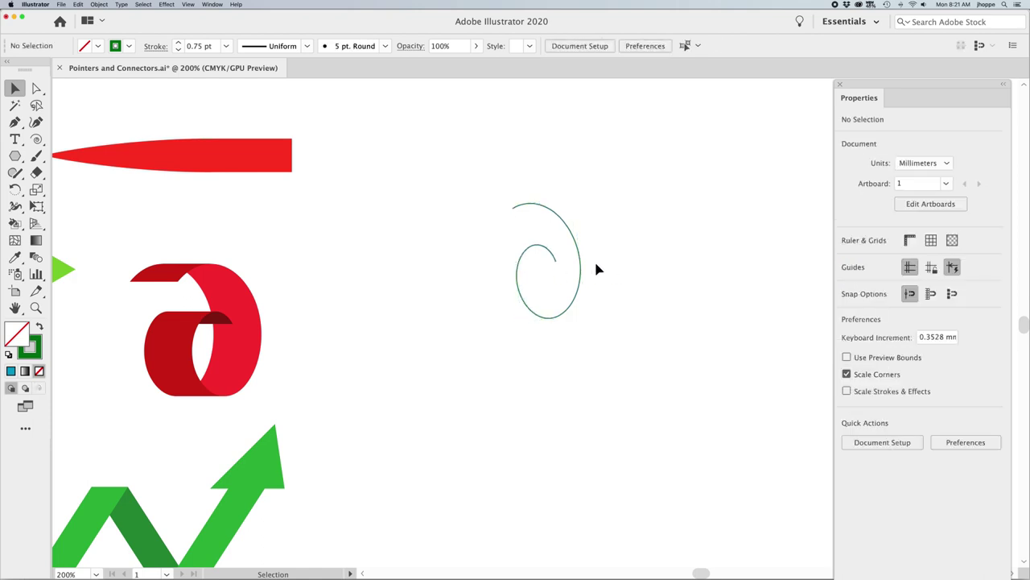
# Reset the rotated spiral's bounding box and squeeze the spiral horizontally to about 18.9 mm wide
pyautogui.click(580, 268)
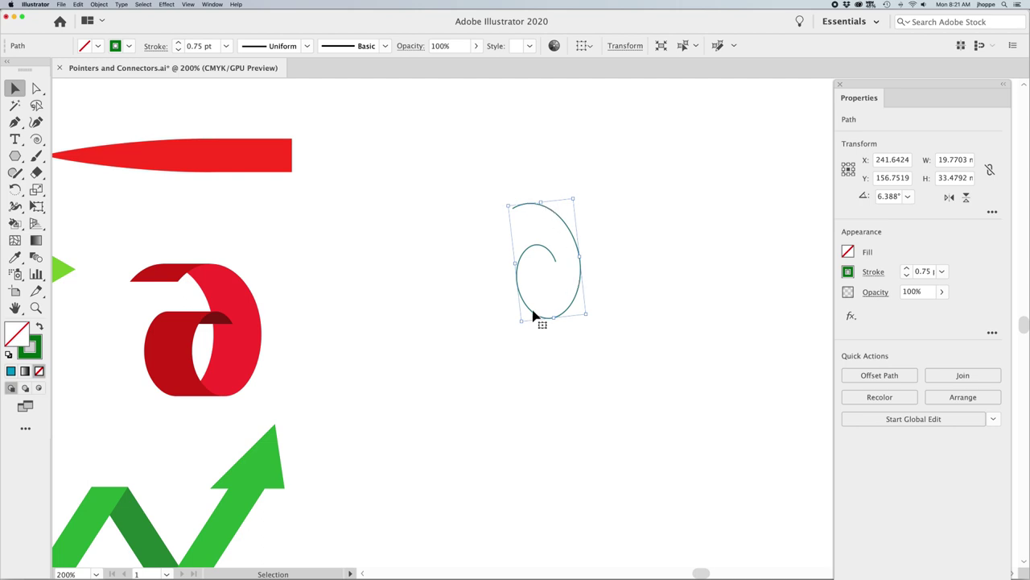
pyautogui.click(99, 4)
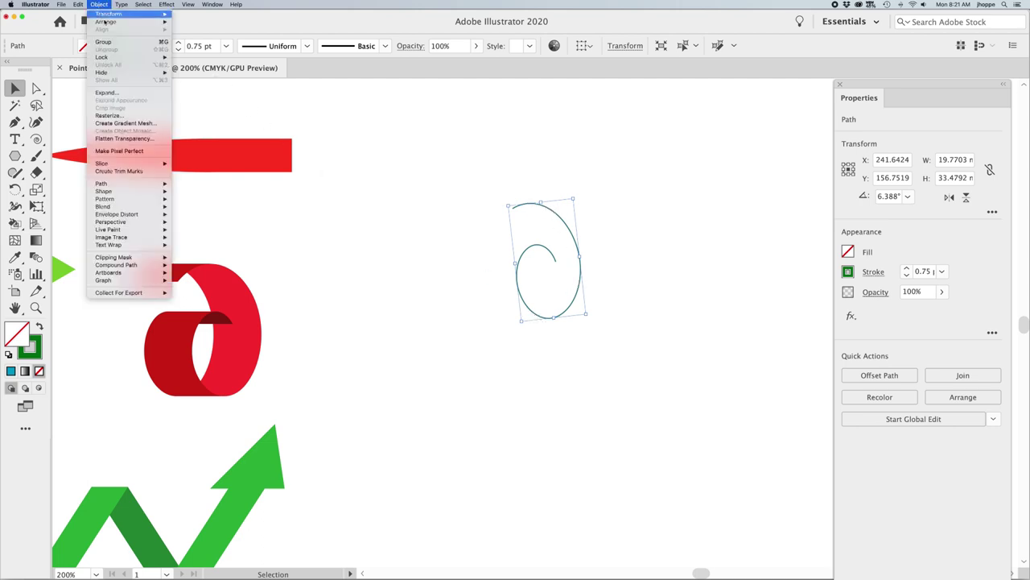
pyautogui.moveTo(105, 14)
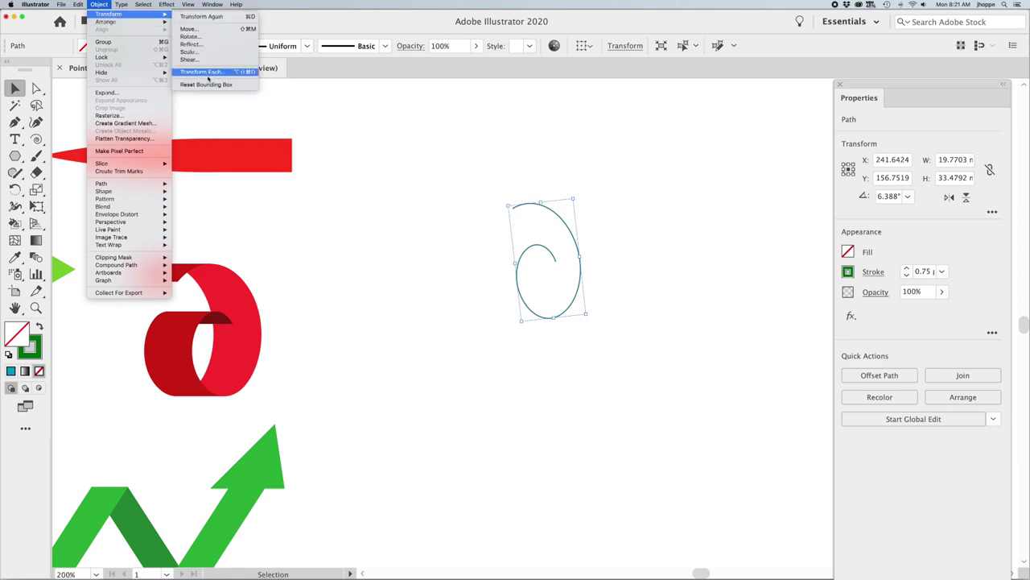
pyautogui.click(210, 86)
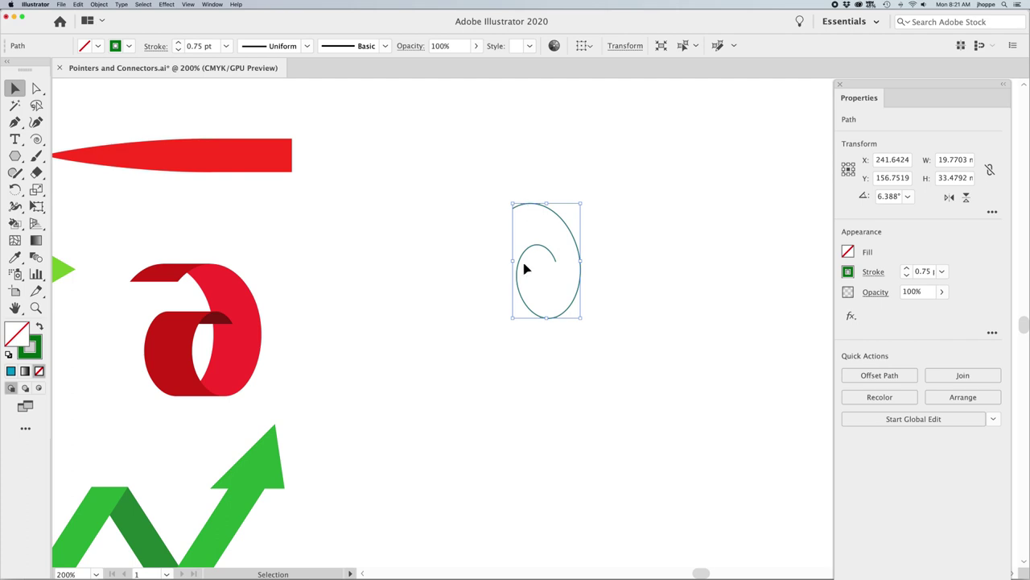
pyautogui.moveTo(515, 262); pyautogui.dragTo(516, 262)
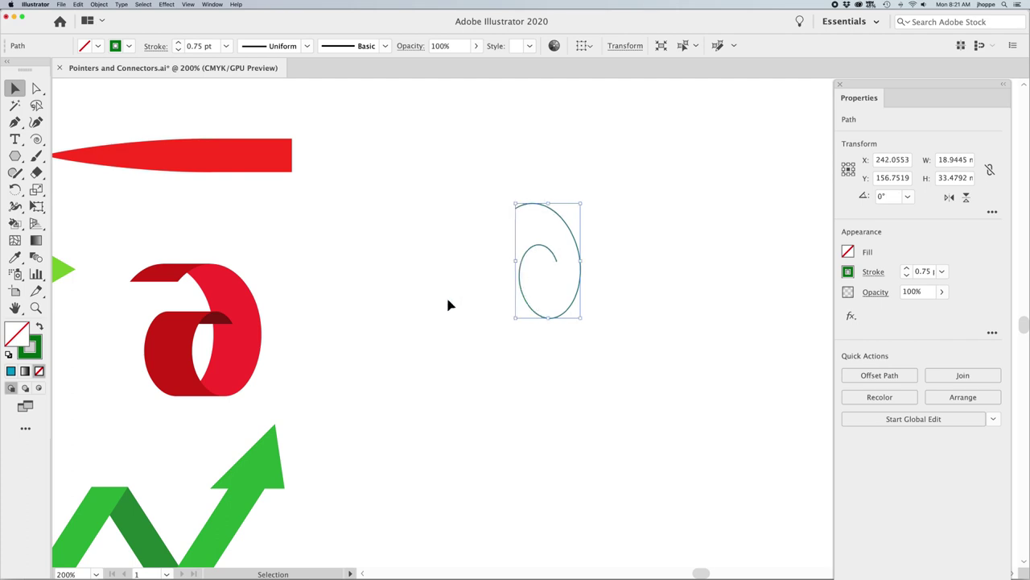
pyautogui.click(683, 294)
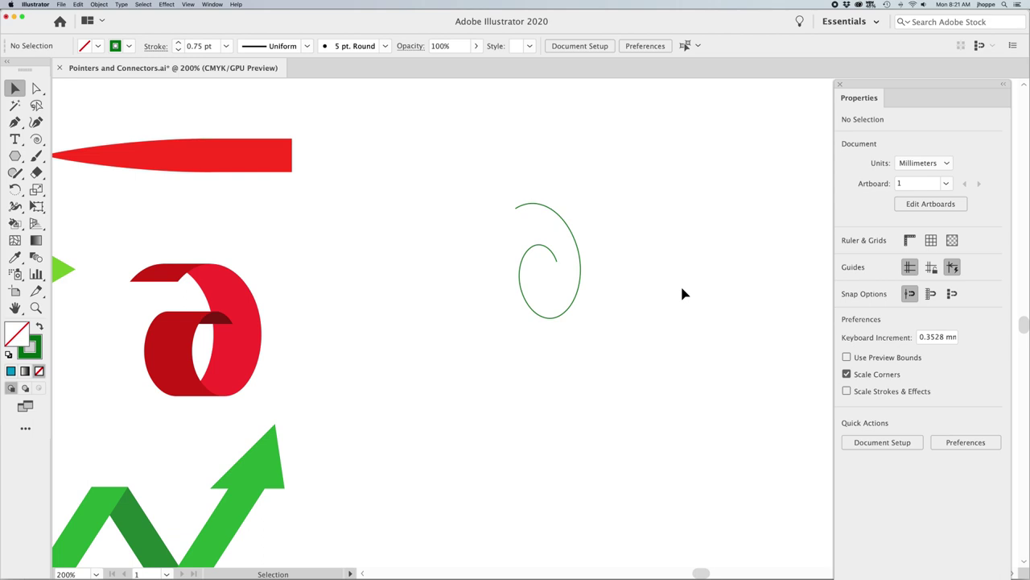
# Duplicate the spiral about 12.2 mm straight to its right
pyautogui.click(580, 266)
pyautogui.moveTo(583, 275); pyautogui.dragTo(624, 276)
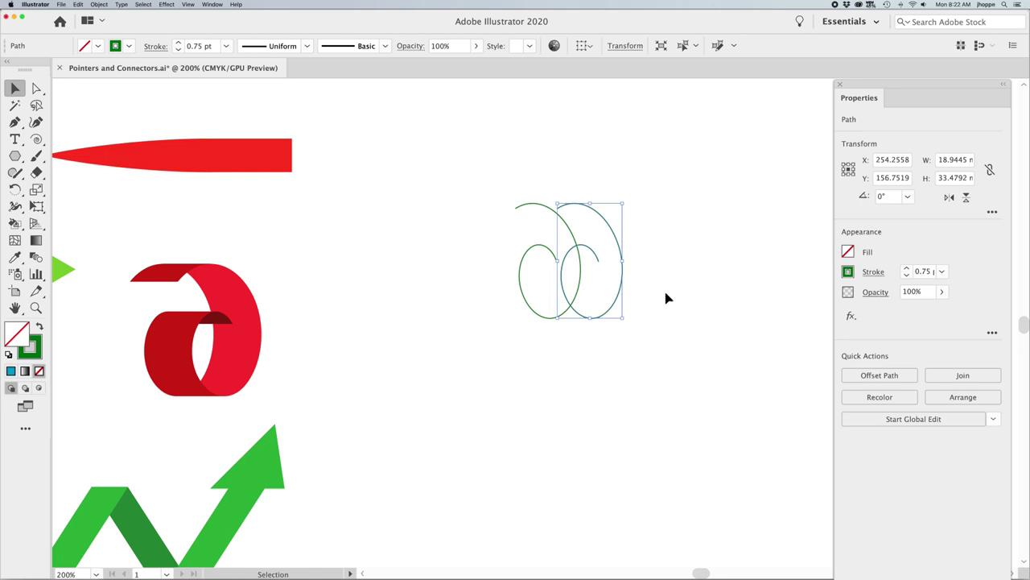
pyautogui.press('super+equal')
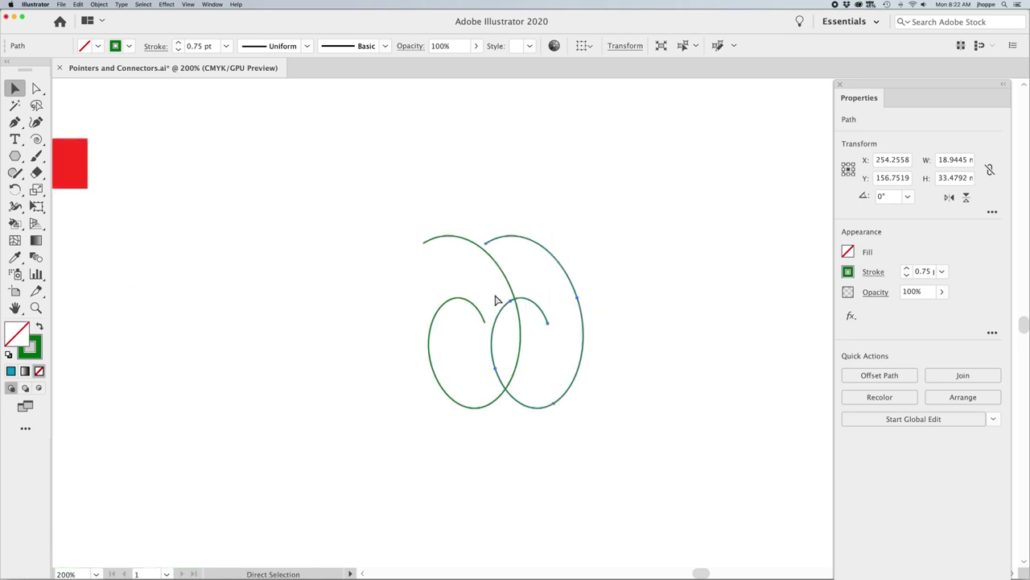
# Join the two spirals at both pairs of open ends with straight segments to form one closed path
pyautogui.moveTo(346, 185); pyautogui.dragTo(601, 341)
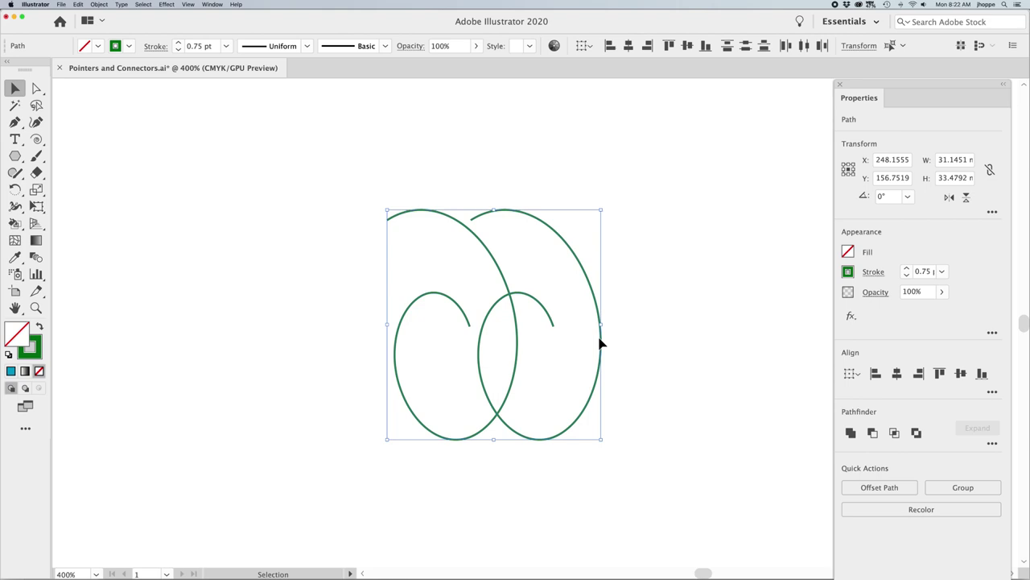
pyautogui.press('a')
pyautogui.press('super+j')
pyautogui.press('super+j')
pyautogui.press('v')
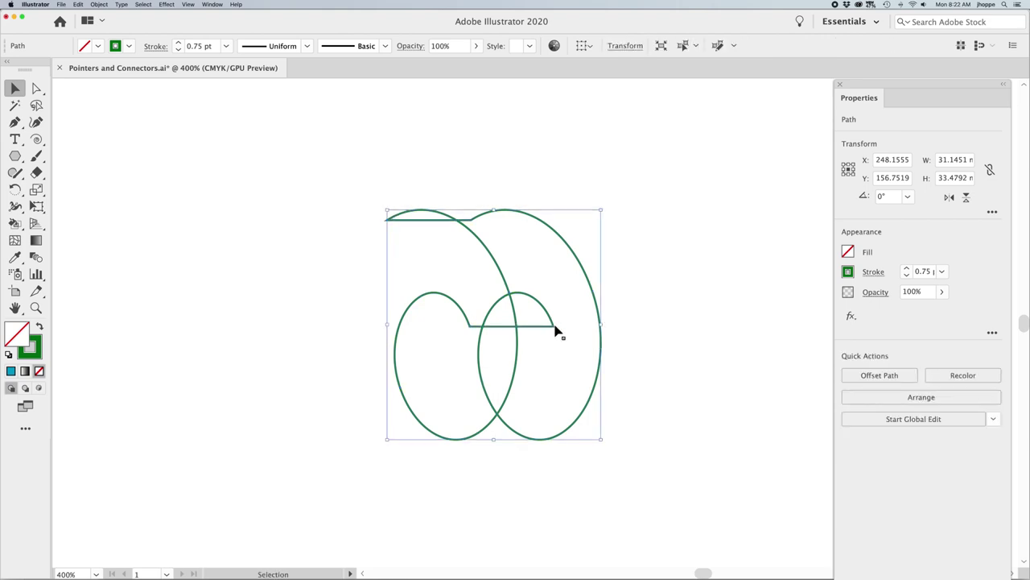
pyautogui.click(654, 347)
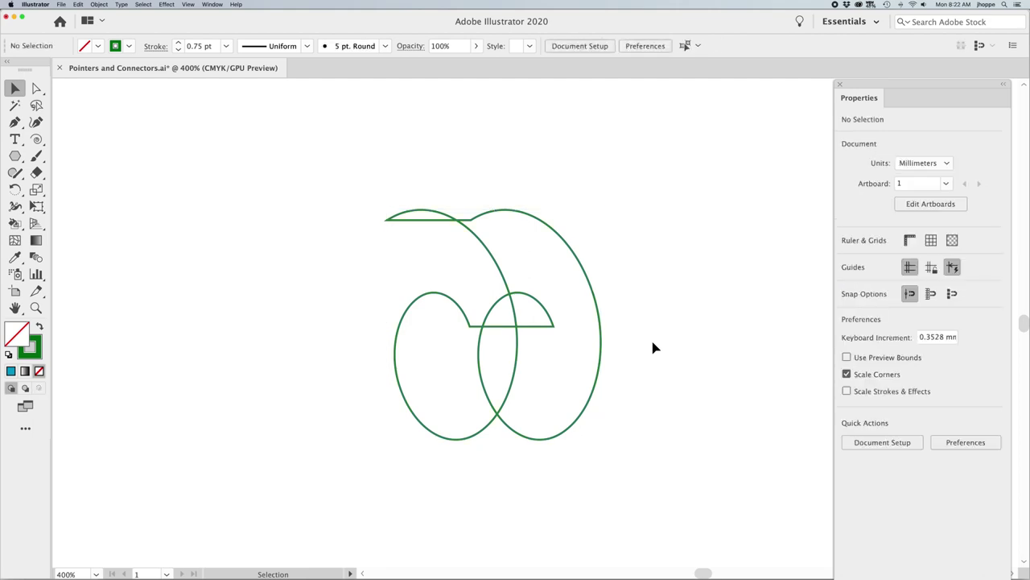
# Show the artwork as outlines and draw a horizontal line about 12.5 mm long joining the bottoms of the two loops
pyautogui.click(187, 4)
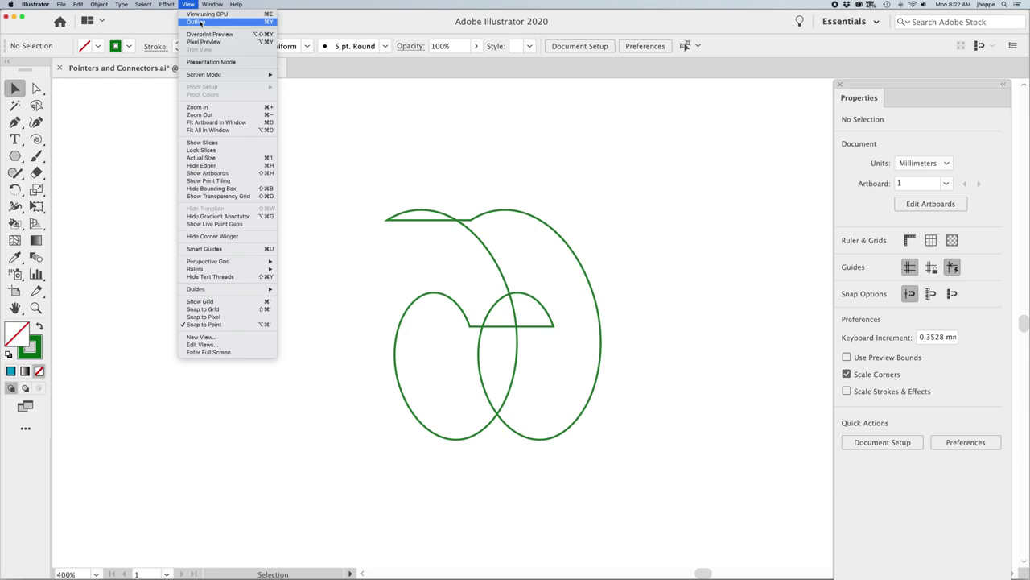
pyautogui.click(205, 11)
pyautogui.keyDown('super'); pyautogui.click(524, 428); pyautogui.keyUp('super')
pyautogui.keyDown('super'); pyautogui.click(555, 363); pyautogui.keyUp('super')
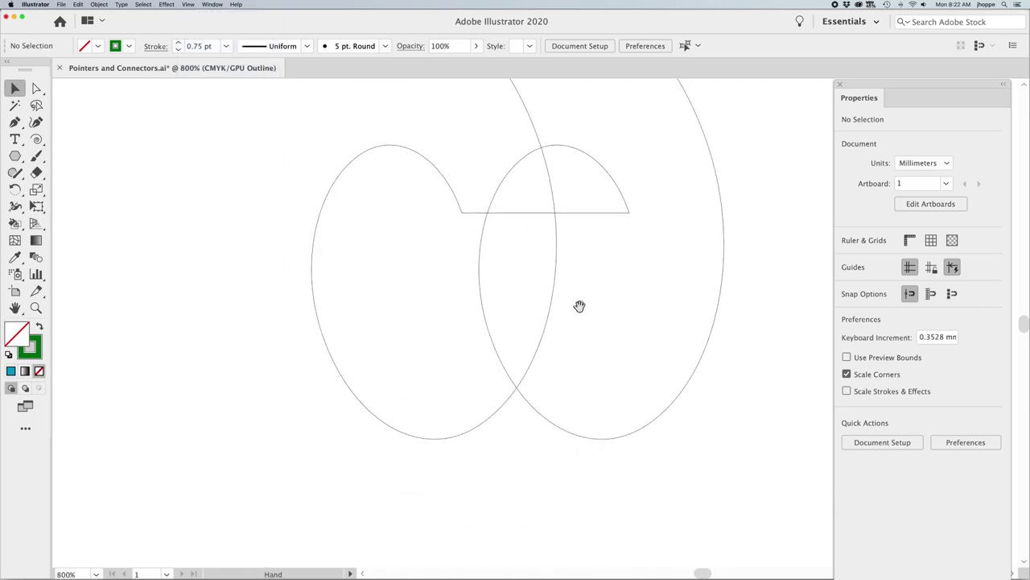
pyautogui.keyDown('super'); pyautogui.click(559, 429); pyautogui.keyUp('super')
pyautogui.moveTo(490, 474); pyautogui.dragTo(493, 446)
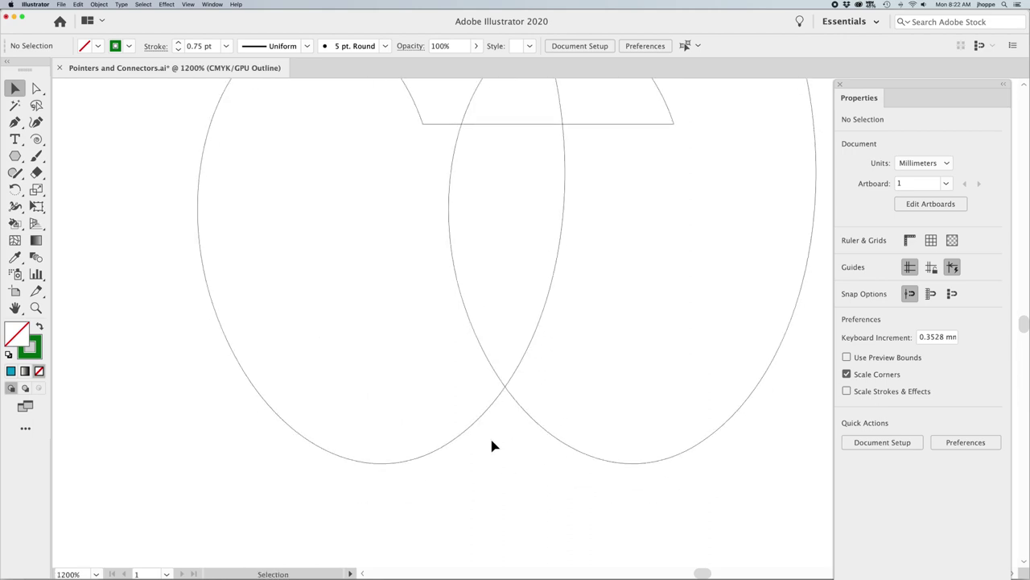
pyautogui.press('\\')
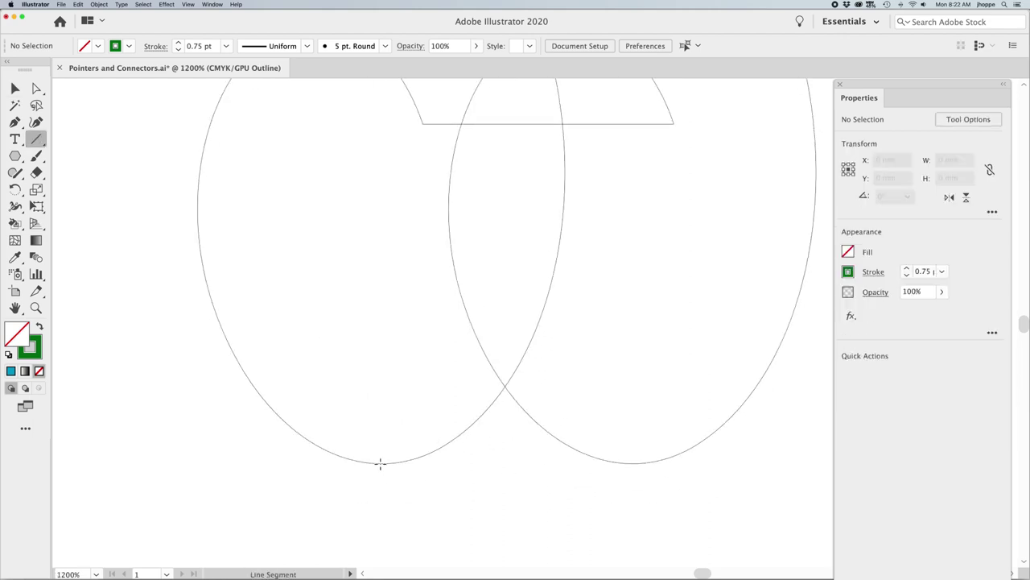
pyautogui.moveTo(382, 463); pyautogui.dragTo(638, 463)
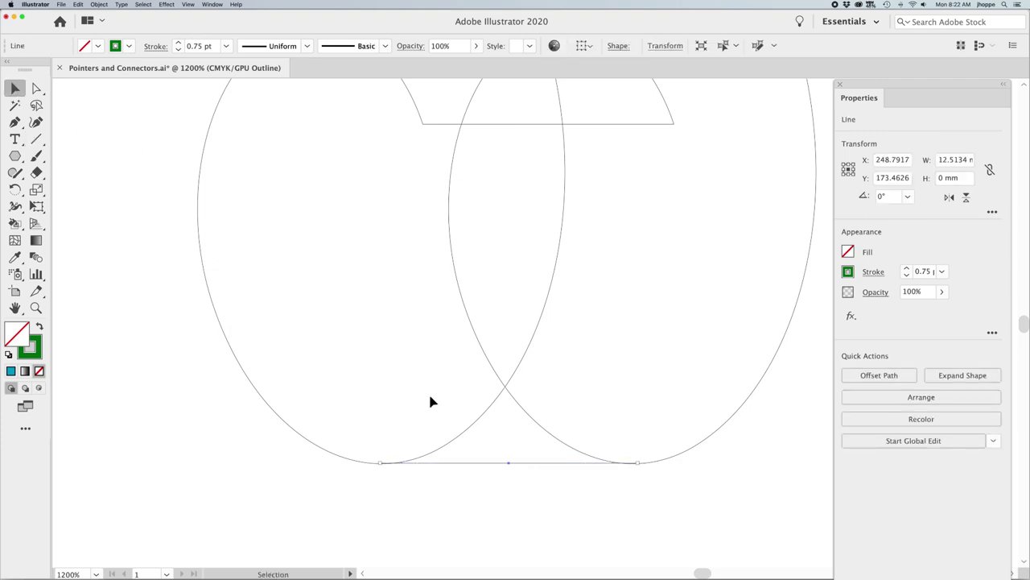
# Move the bottom line down so its left end lies tangent to the lowest point of the left loop
pyautogui.moveTo(356, 434); pyautogui.dragTo(446, 467)
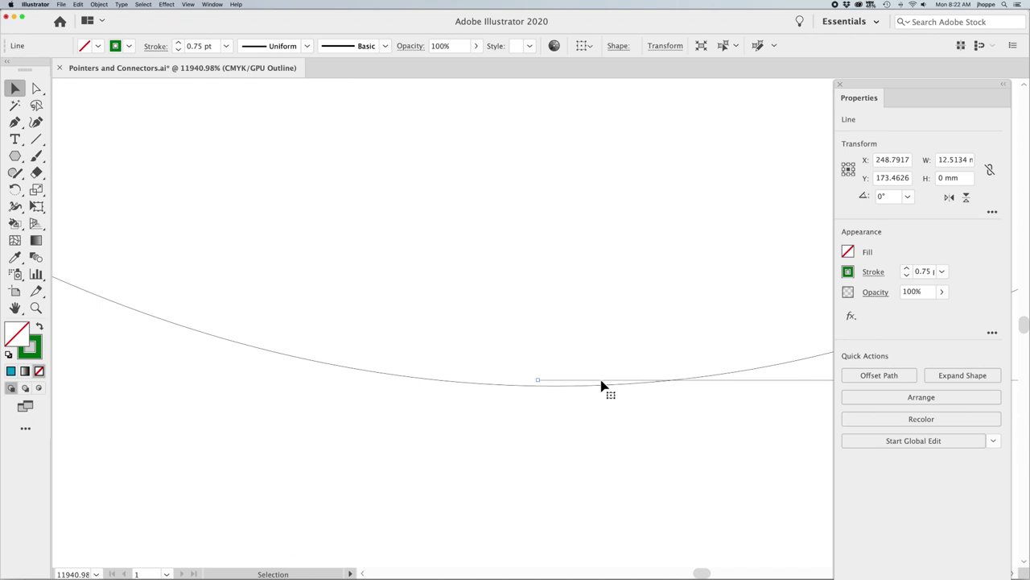
pyautogui.moveTo(602, 386); pyautogui.dragTo(612, 398)
pyautogui.click(628, 424)
pyautogui.scroll(4, 628, 425)
pyautogui.moveTo(628, 423); pyautogui.dragTo(151, 449)
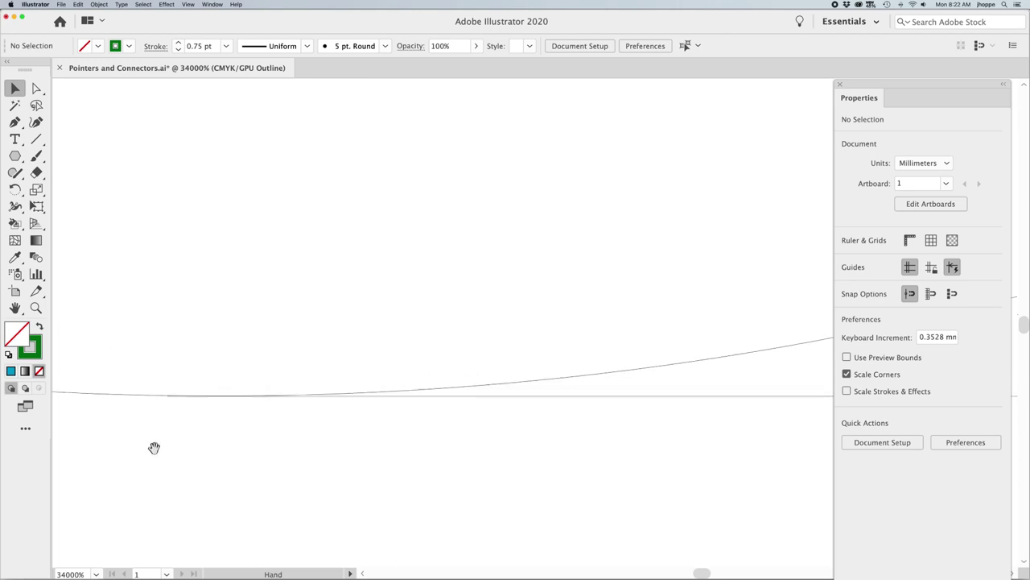
pyautogui.moveTo(152, 379); pyautogui.dragTo(252, 435)
pyautogui.press('shift')
pyautogui.click(682, 233)
pyautogui.click(495, 265)
pyautogui.press('super+space')
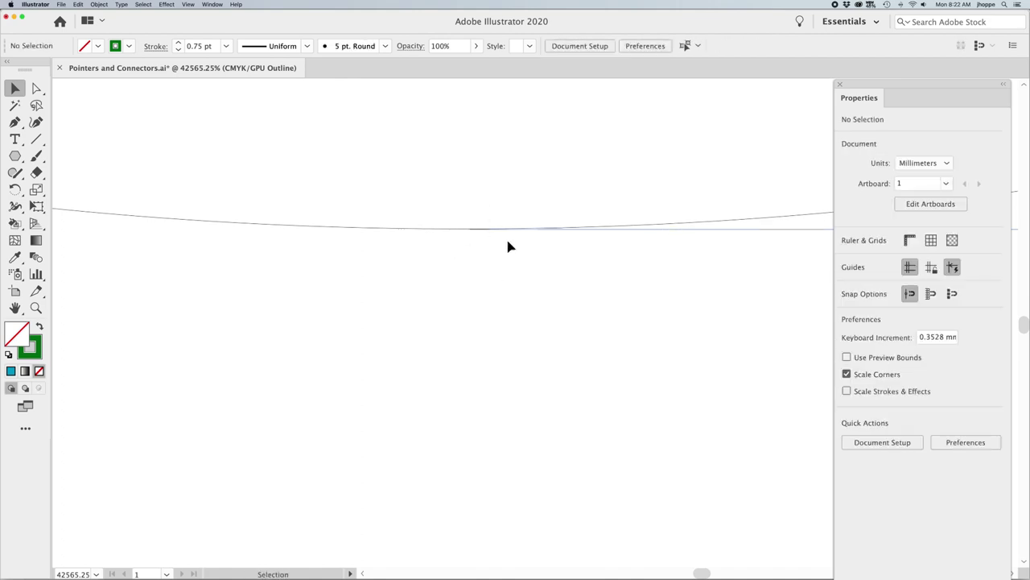
pyautogui.moveTo(508, 235); pyautogui.dragTo(507, 234)
pyautogui.click(524, 264)
# Shorten the bottom line's right end to the point where it touches the lowest part of the right loop
pyautogui.press('super+minus')
pyautogui.scroll(-10, 555, 284)
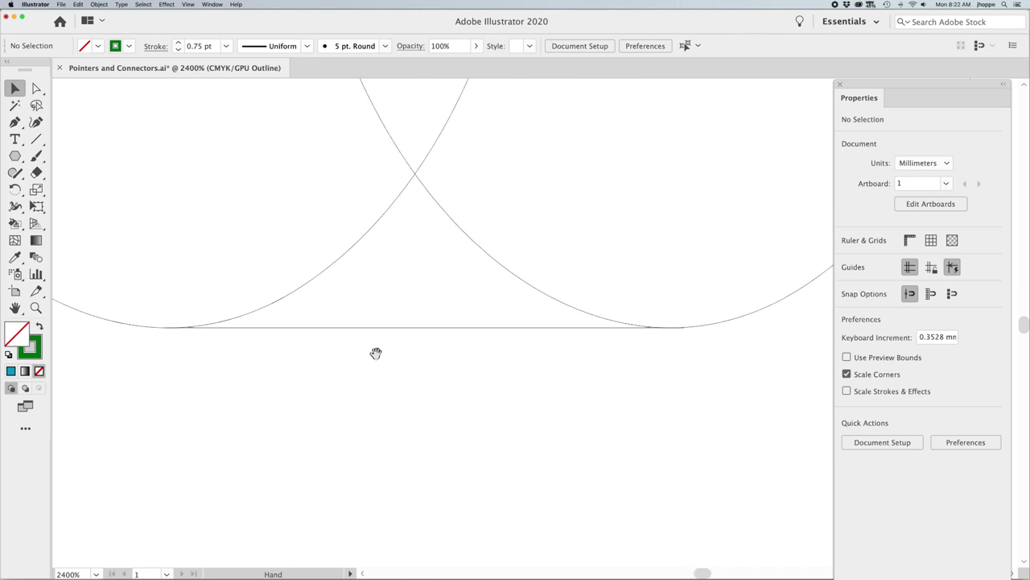
pyautogui.moveTo(665, 303); pyautogui.dragTo(720, 362)
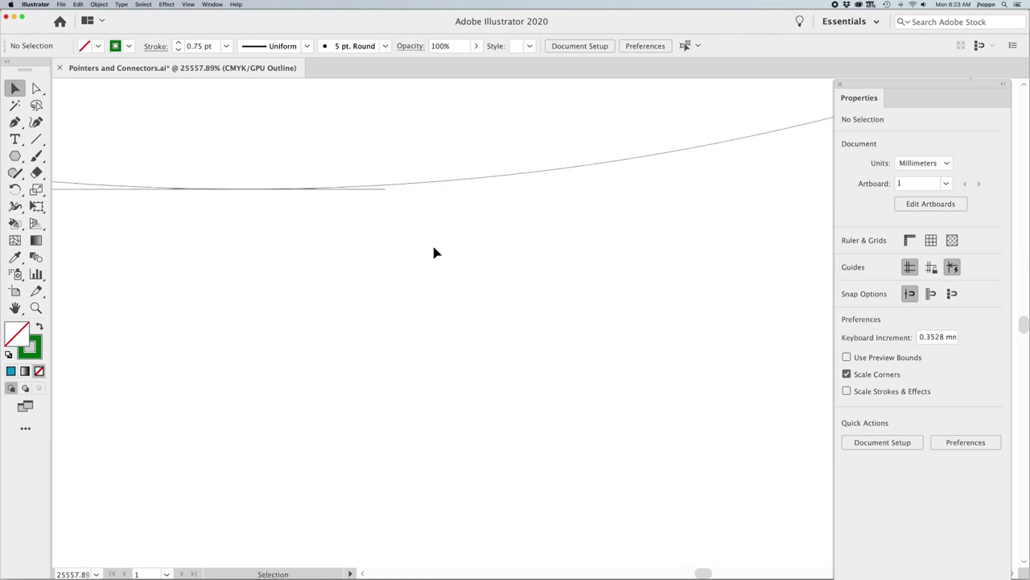
pyautogui.press('a')
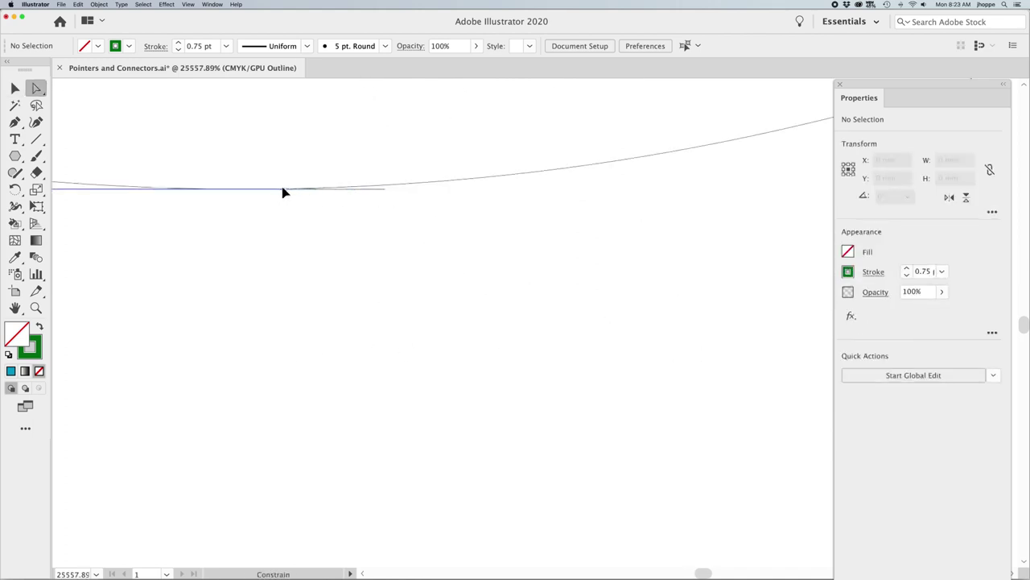
pyautogui.click(265, 191)
pyautogui.click(332, 257)
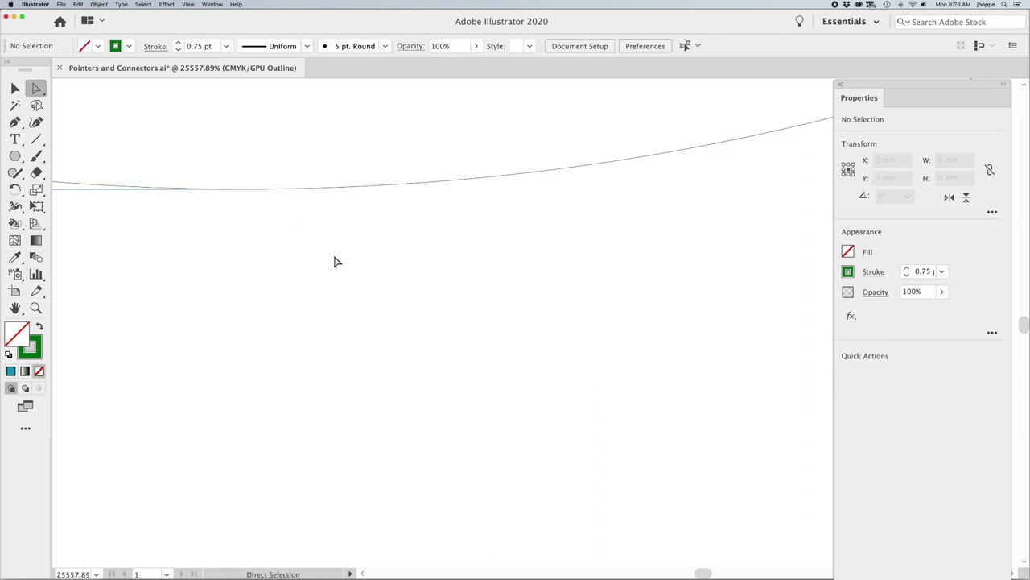
# Draw a horizontal line about 12.3 mm long connecting the peaks of the two inner curls
pyautogui.press('super+minus')
pyautogui.press('super+minus')
pyautogui.press('super+minus')
pyautogui.press('super+minus')
pyautogui.press('super+minus')
pyautogui.press('super+minus')
pyautogui.press('super+minus')
pyautogui.press('super+minus')
pyautogui.press('super+minus')
pyautogui.moveTo(430, 230); pyautogui.dragTo(423, 456)
pyautogui.press('super+space')
pyautogui.moveTo(285, 236); pyautogui.dragTo(586, 330)
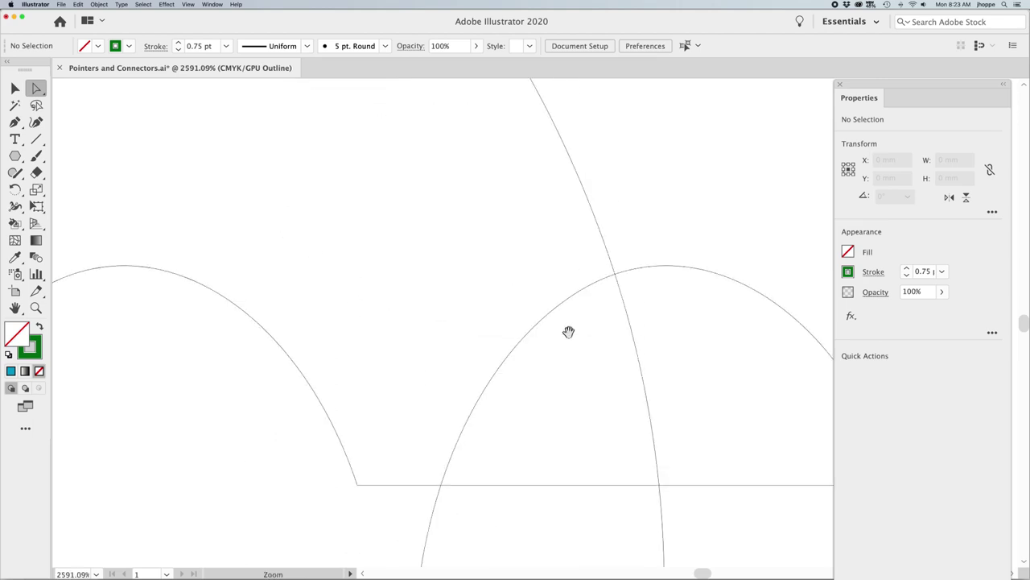
pyautogui.moveTo(549, 361); pyautogui.dragTo(585, 378)
pyautogui.press('\\')
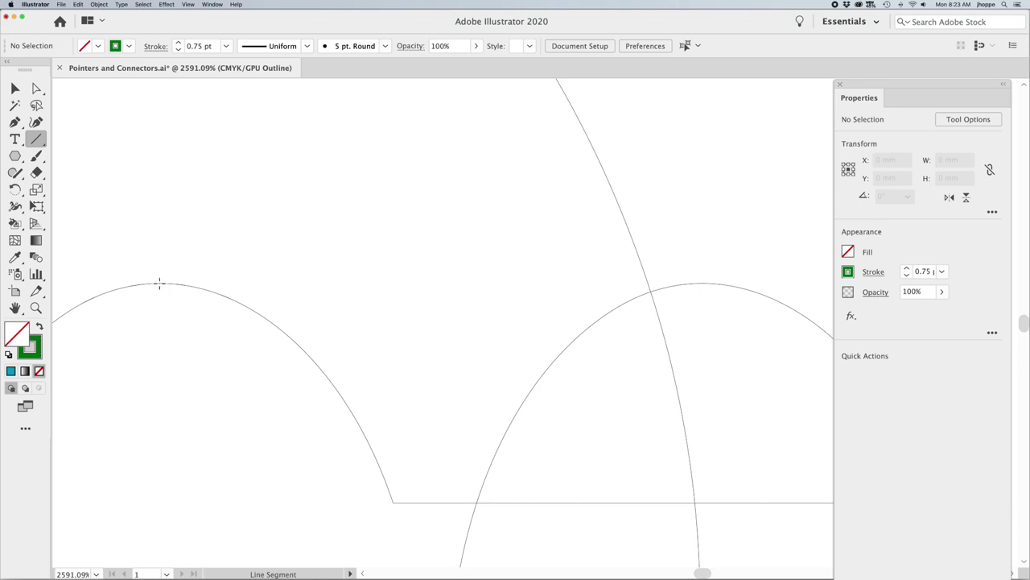
pyautogui.moveTo(159, 283); pyautogui.dragTo(704, 300)
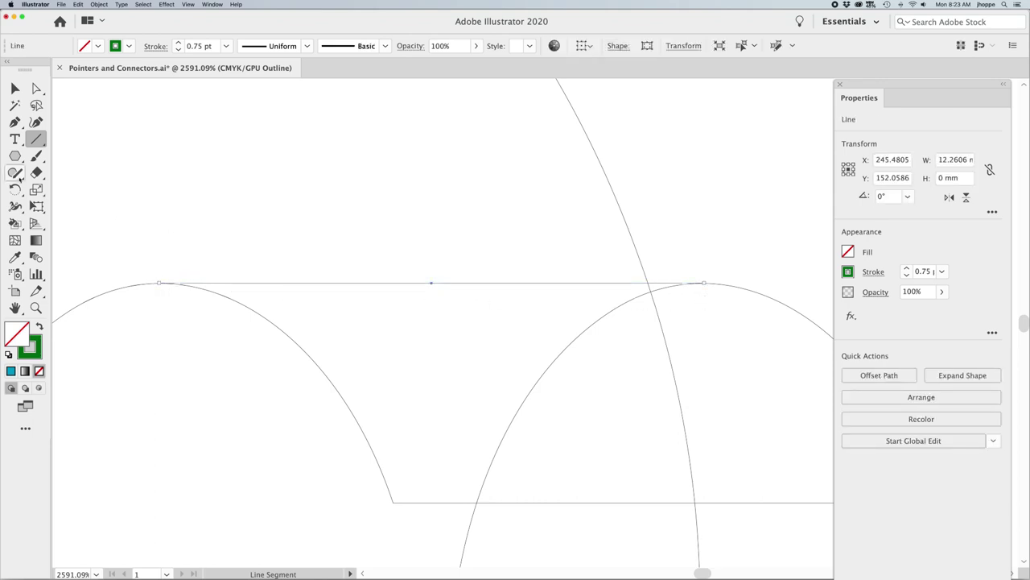
pyautogui.click(14, 89)
# Draw a horizontal line about 12.6 mm long connecting the topmost peaks of the two outer curves
pyautogui.press('super+0')
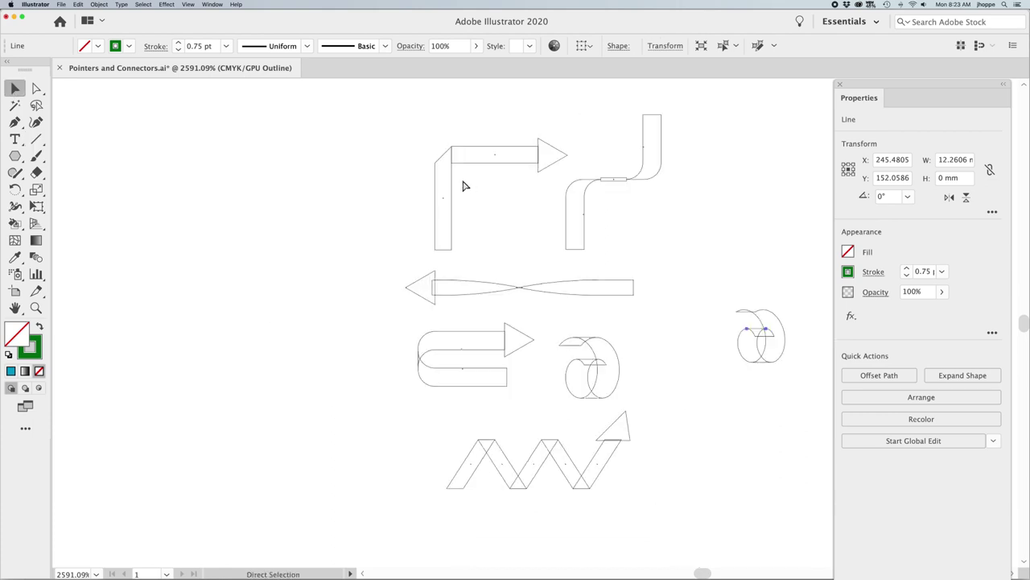
pyautogui.moveTo(710, 279); pyautogui.dragTo(789, 334)
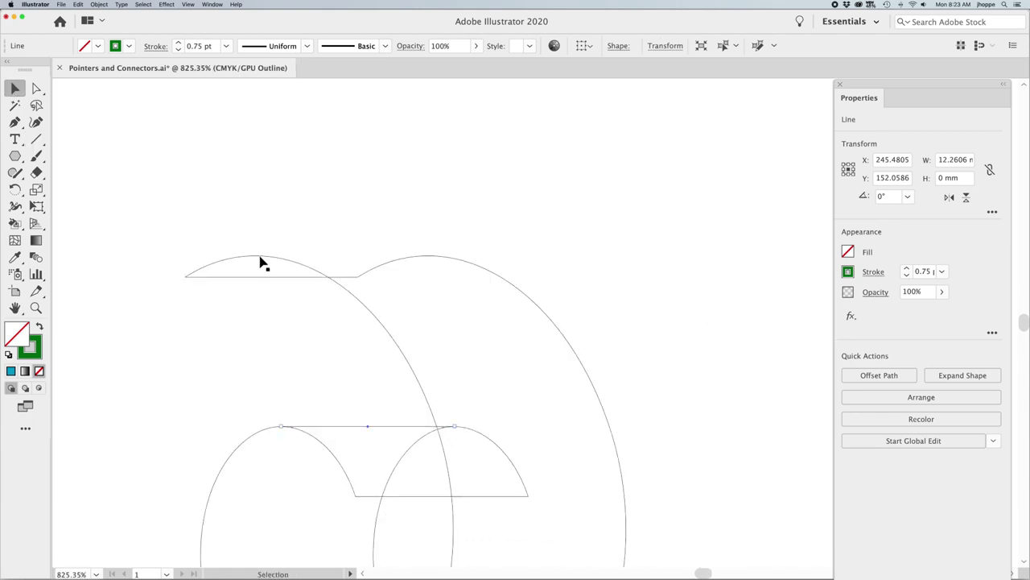
pyautogui.click(383, 256)
pyautogui.press('\\')
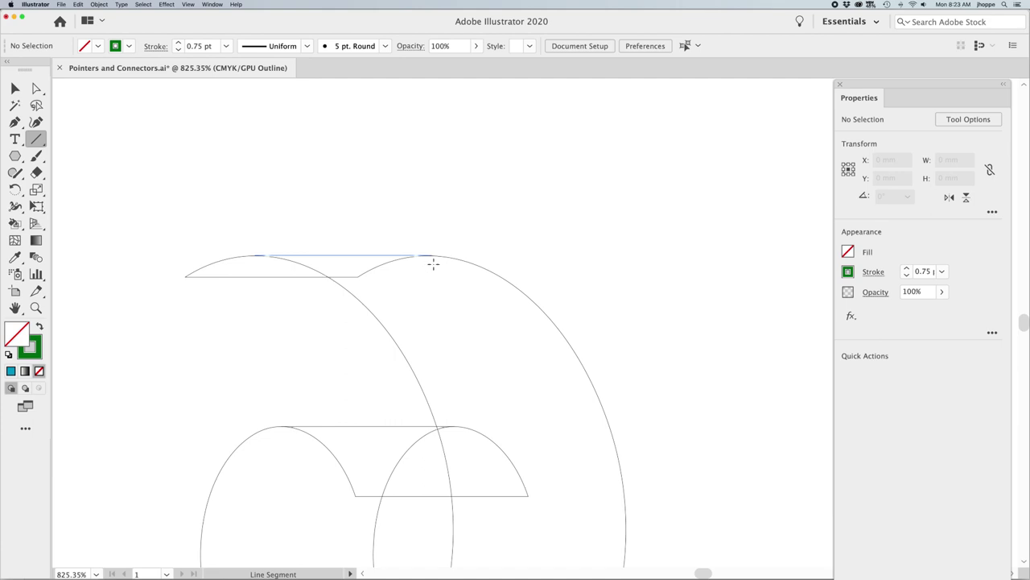
pyautogui.moveTo(433, 264); pyautogui.dragTo(433, 264)
# Lower the topmost line slightly onto the curve peaks and return the artwork to preview display
pyautogui.click(16, 88)
pyautogui.moveTo(241, 258); pyautogui.dragTo(348, 291)
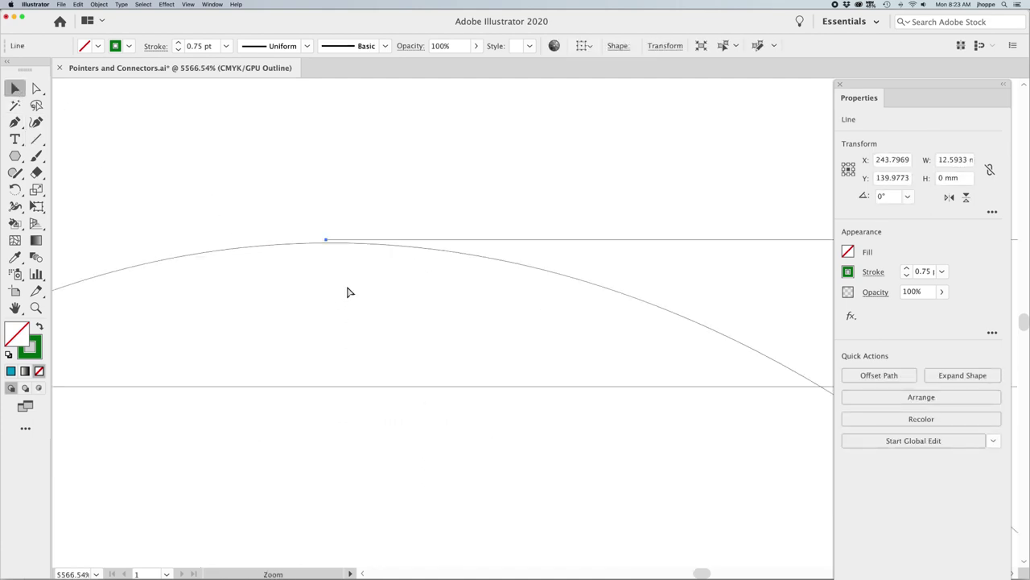
pyautogui.moveTo(359, 242); pyautogui.dragTo(359, 246)
pyautogui.click(398, 230)
pyautogui.scroll(-15, 399, 231)
pyautogui.moveTo(422, 314); pyautogui.dragTo(319, 212)
pyautogui.press('super+y')
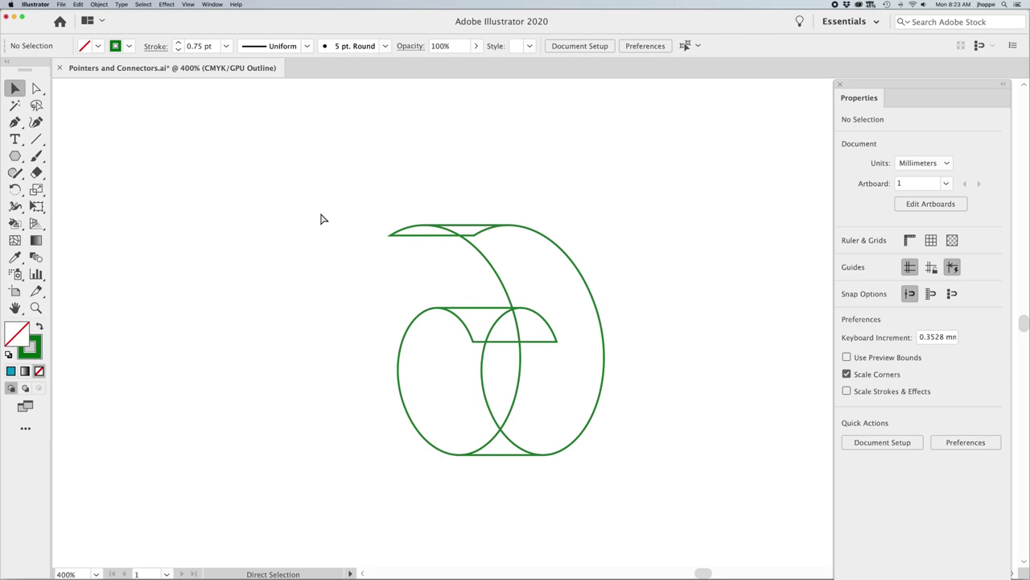
# Remove the stroke from all paths of the curled ribbon and convert them into a Live Paint group
pyautogui.moveTo(314, 199)
pyautogui.mouseDown()
pyautogui.moveTo(513, 395)
pyautogui.moveTo(665, 504)
pyautogui.mouseUp()
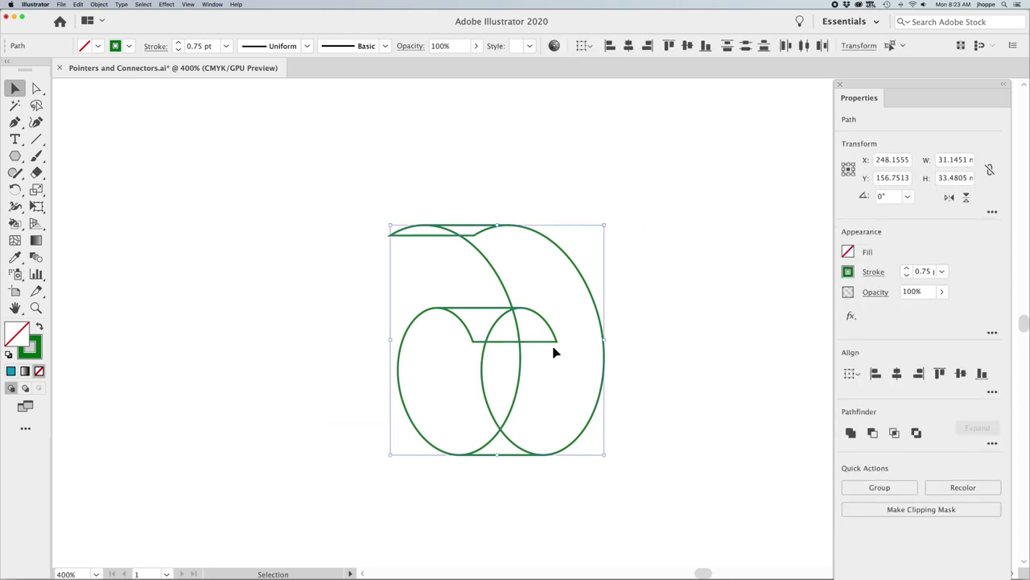
pyautogui.click(180, 49)
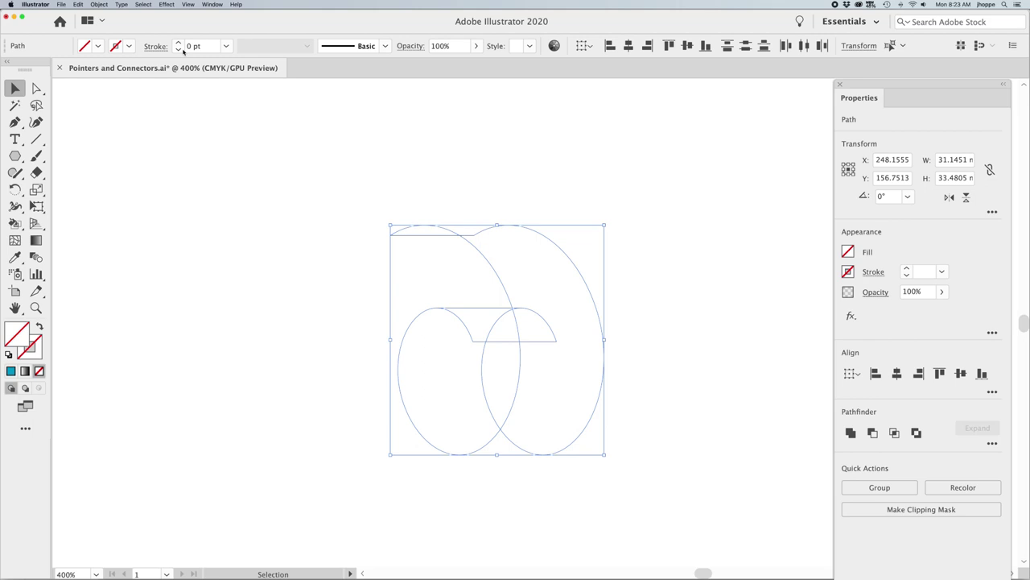
pyautogui.click(99, 4)
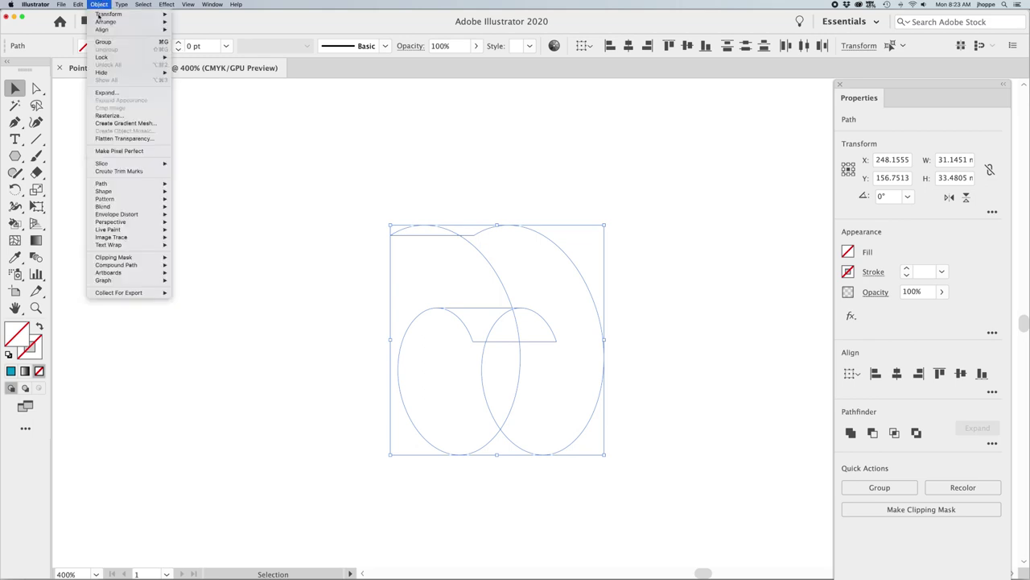
pyautogui.moveTo(117, 209)
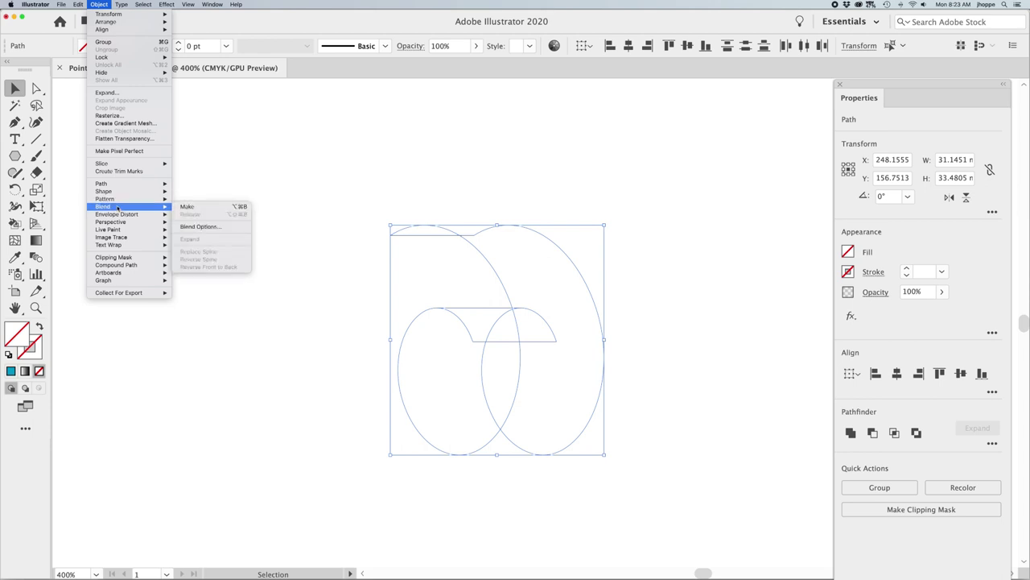
pyautogui.moveTo(105, 231)
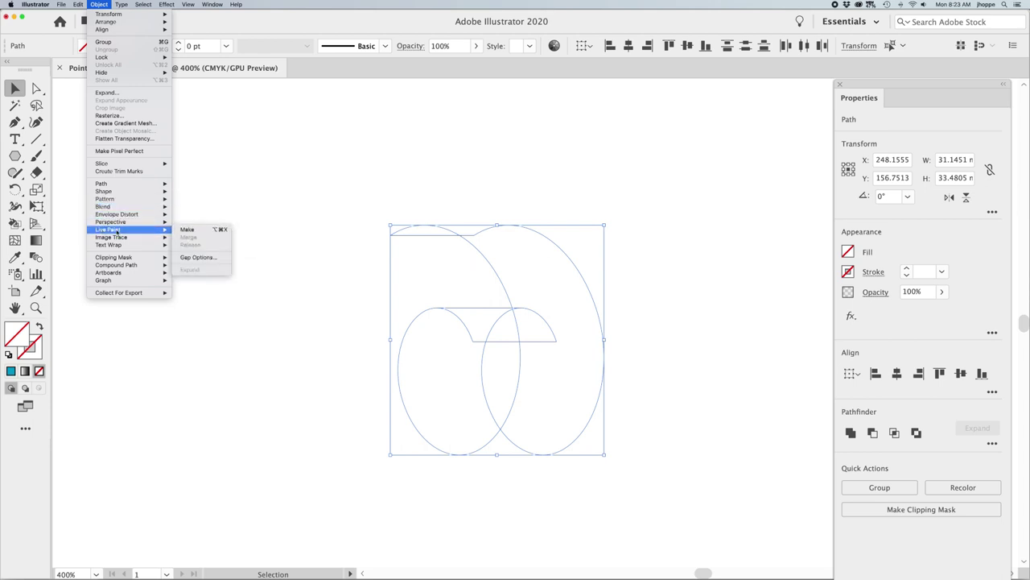
pyautogui.click(188, 231)
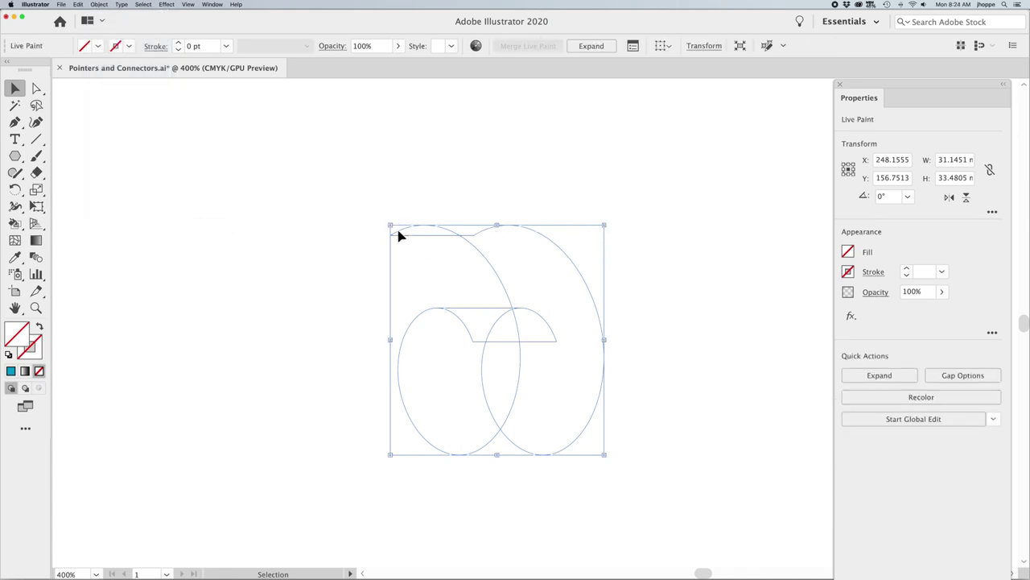
# Fill the ribbon's large outer band with dark red using the Live Paint Bucket
pyautogui.press('k')
pyautogui.click(15, 223)
pyautogui.rightClick(14, 223)
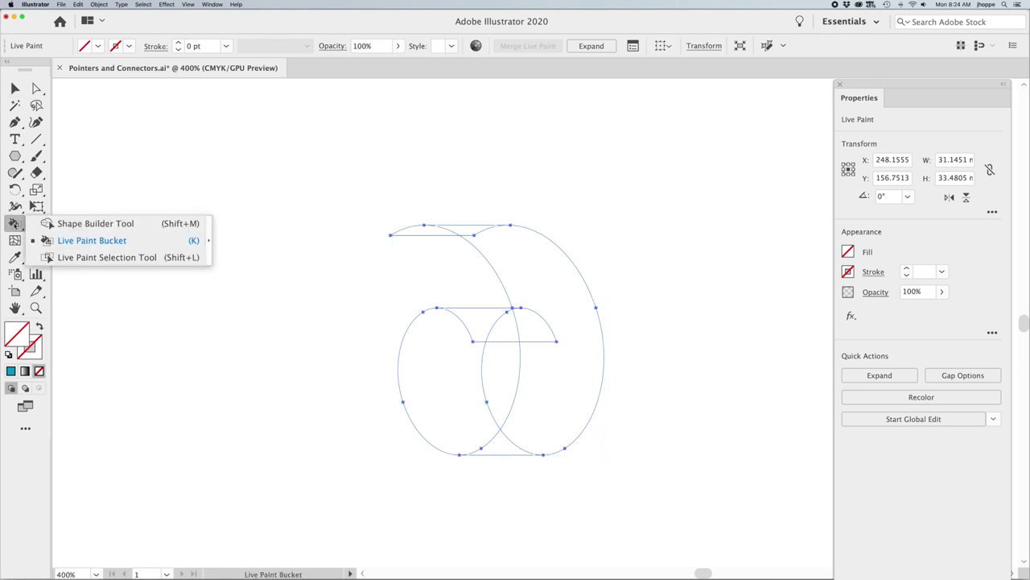
pyautogui.click(113, 241)
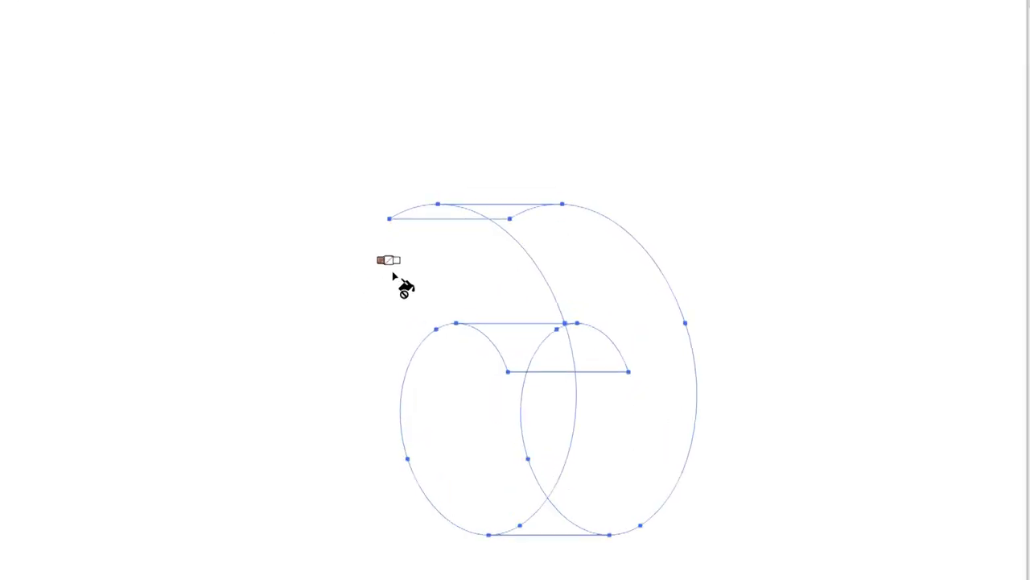
pyautogui.press('Right')
pyautogui.press('Right')
pyautogui.press('Right')
pyautogui.press('Right')
pyautogui.press('Right')
pyautogui.press('Right')
pyautogui.press('Right')
pyautogui.press('Right')
pyautogui.press('Right')
pyautogui.press('Right')
pyautogui.press('Right')
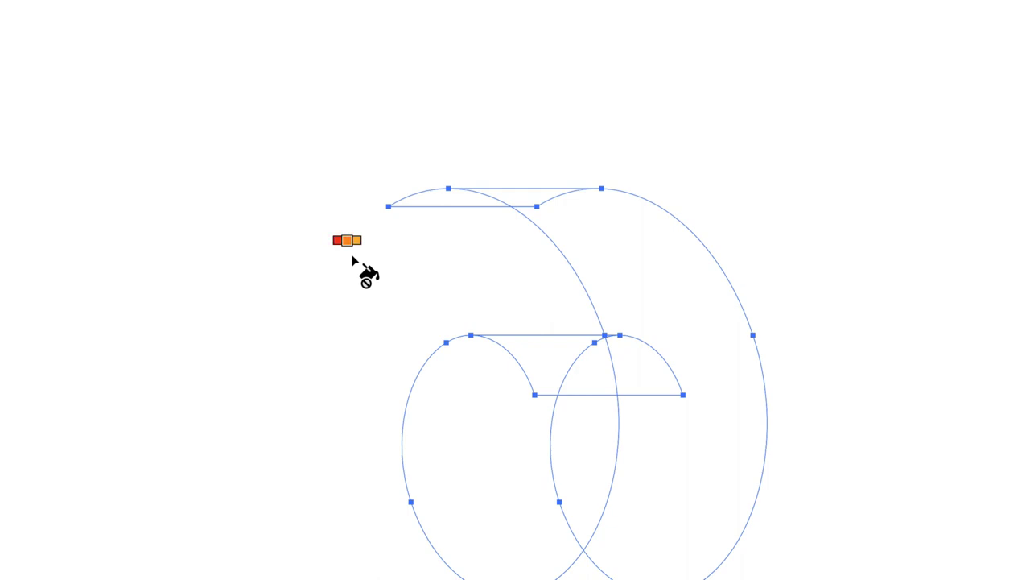
pyautogui.press('Right')
pyautogui.press('Right')
pyautogui.press('Left')
pyautogui.press('Left')
pyautogui.press('Left')
pyautogui.press('Left')
pyautogui.press('Right')
pyautogui.press('Right')
pyautogui.press('Left')
pyautogui.press('Left')
pyautogui.click(679, 257)
pyautogui.scroll(-3, 679, 258)
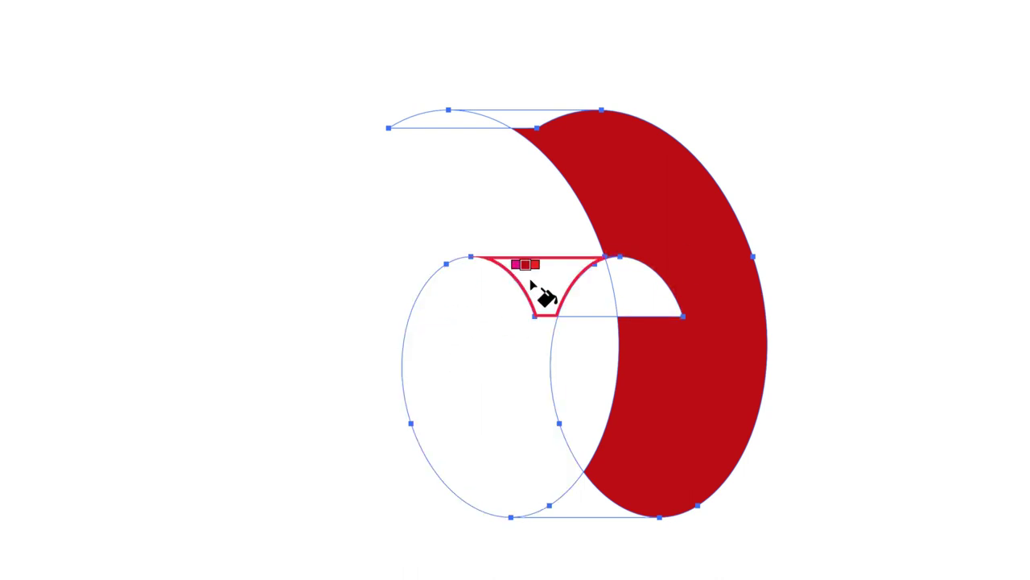
# Fill the ribbon's front loop, including its upper section and the small triangle at the base, with orange-red
pyautogui.press('Right')
pyautogui.press('Right')
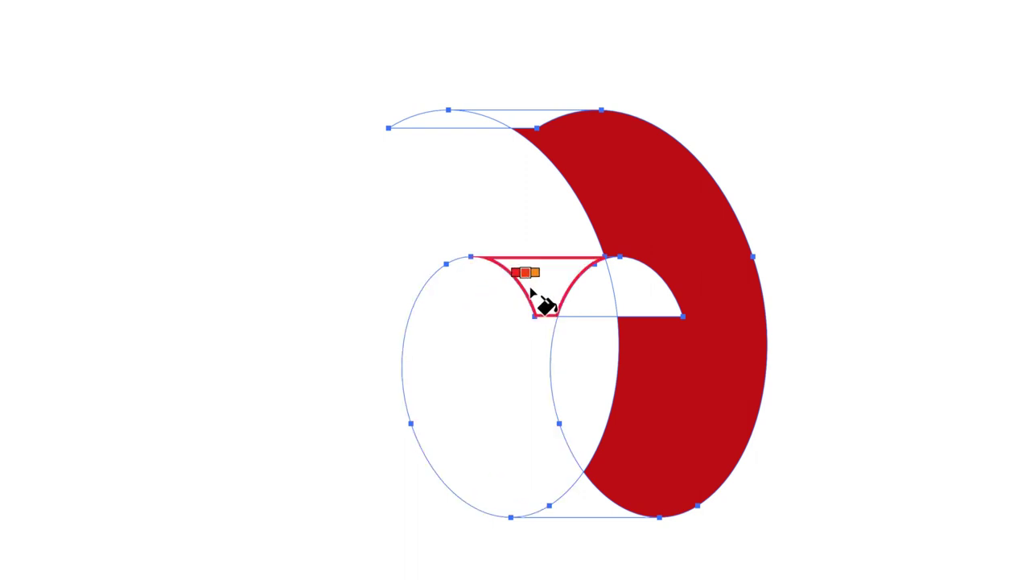
pyautogui.click(535, 290)
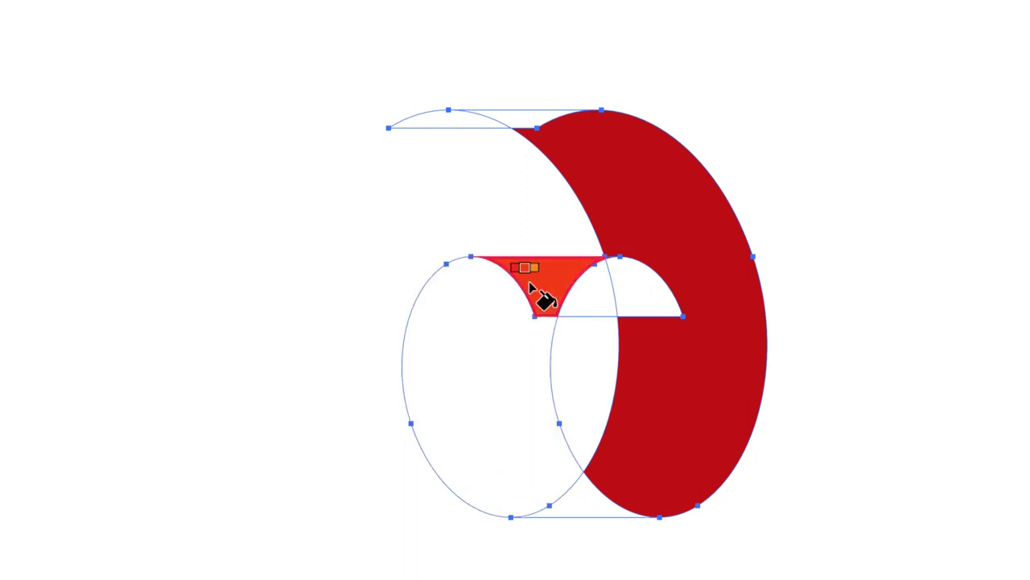
pyautogui.click(496, 316)
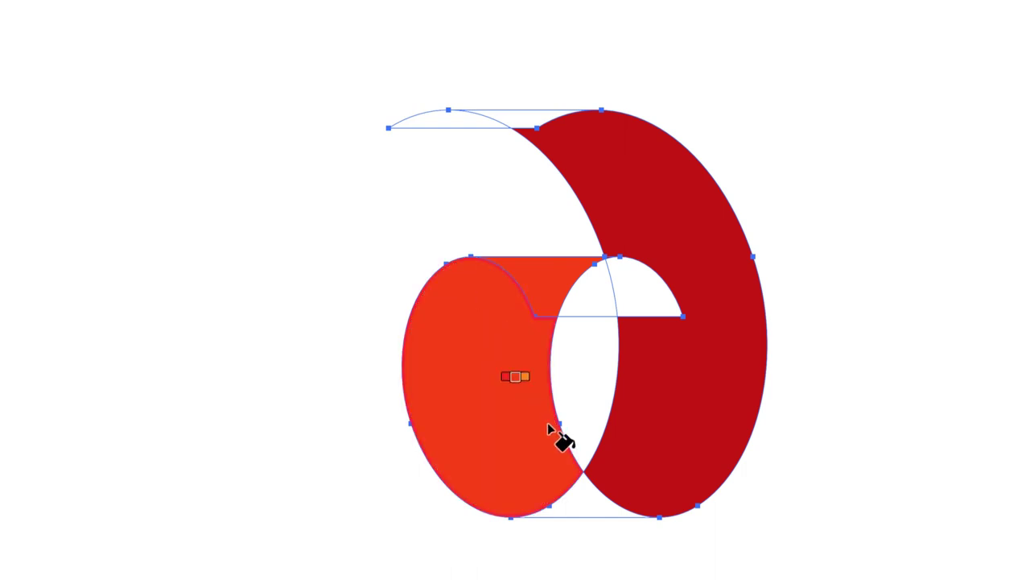
pyautogui.click(582, 499)
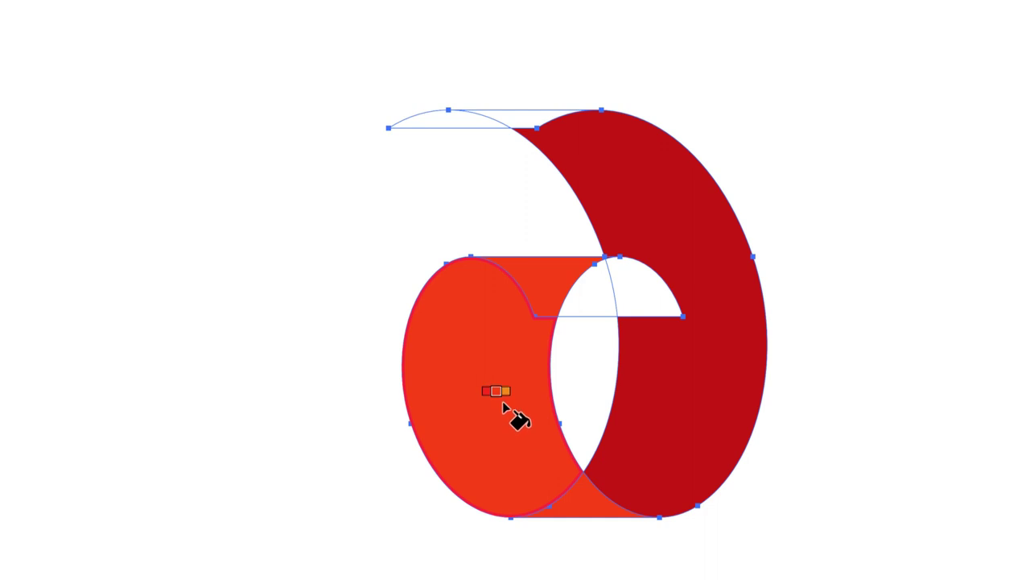
# Try filling both sections of the inner curl with the same dark red as the outer band
pyautogui.press('Left')
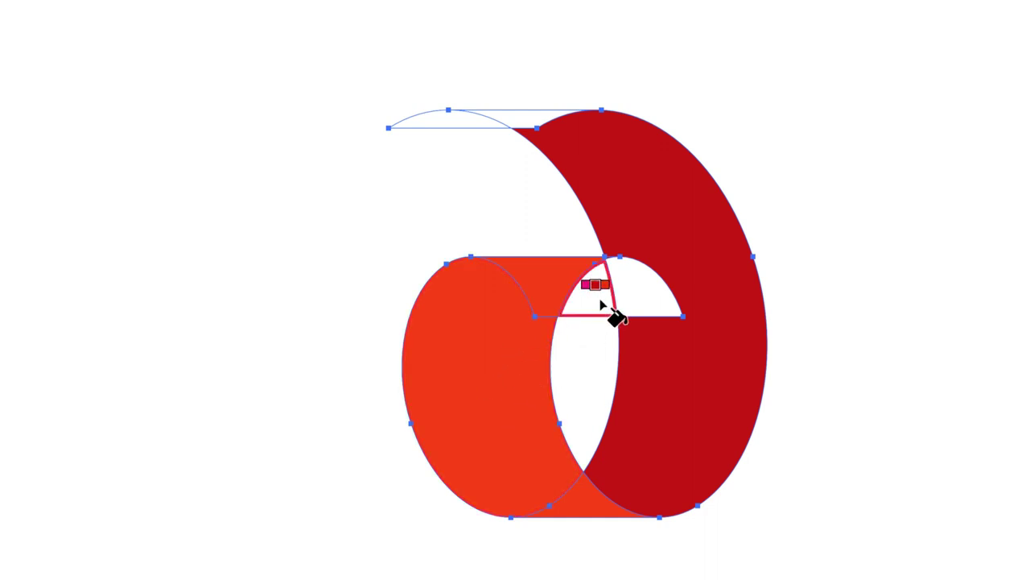
pyautogui.press('Left')
pyautogui.press('Left')
pyautogui.press('Left')
pyautogui.press('Left')
pyautogui.press('Left')
pyautogui.press('Left')
pyautogui.press('Left')
pyautogui.press('Left')
pyautogui.press('Left')
pyautogui.press('Left')
pyautogui.press('Left')
pyautogui.press('Left')
pyautogui.press('Left')
pyautogui.press('Left')
pyautogui.press('Left')
pyautogui.press('Left')
pyautogui.press('Left')
pyautogui.click(602, 301)
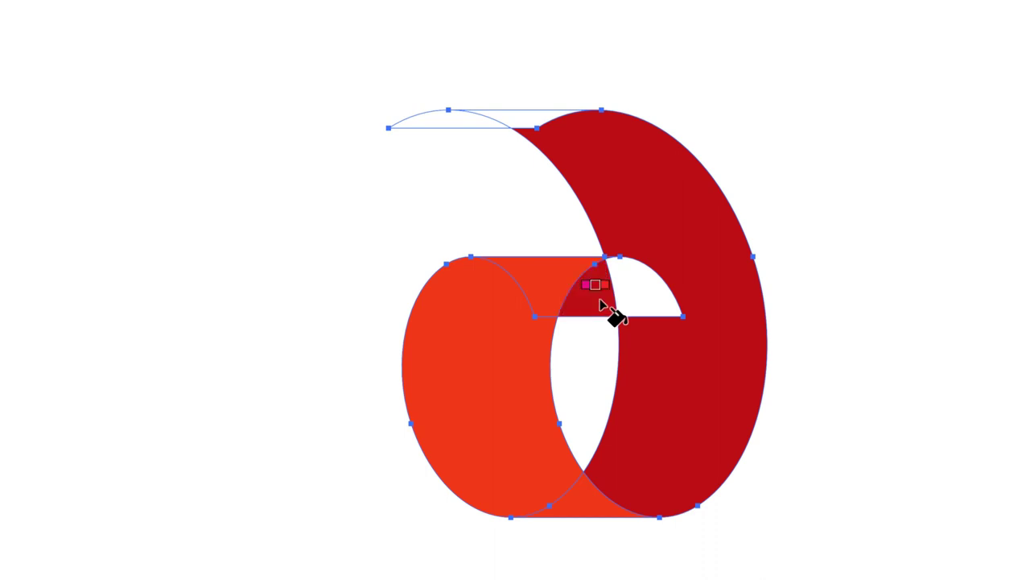
pyautogui.click(634, 298)
# Look through the colour swatches for a darker shade for the inner curl
pyautogui.scroll(6, 651, 311)
pyautogui.press('Right')
pyautogui.press('Right')
pyautogui.press('Right')
pyautogui.press('Right')
pyautogui.press('Right')
pyautogui.press('Right')
pyautogui.press('Right')
pyautogui.press('Right')
pyautogui.press('Right')
pyautogui.press('Right')
pyautogui.press('Right')
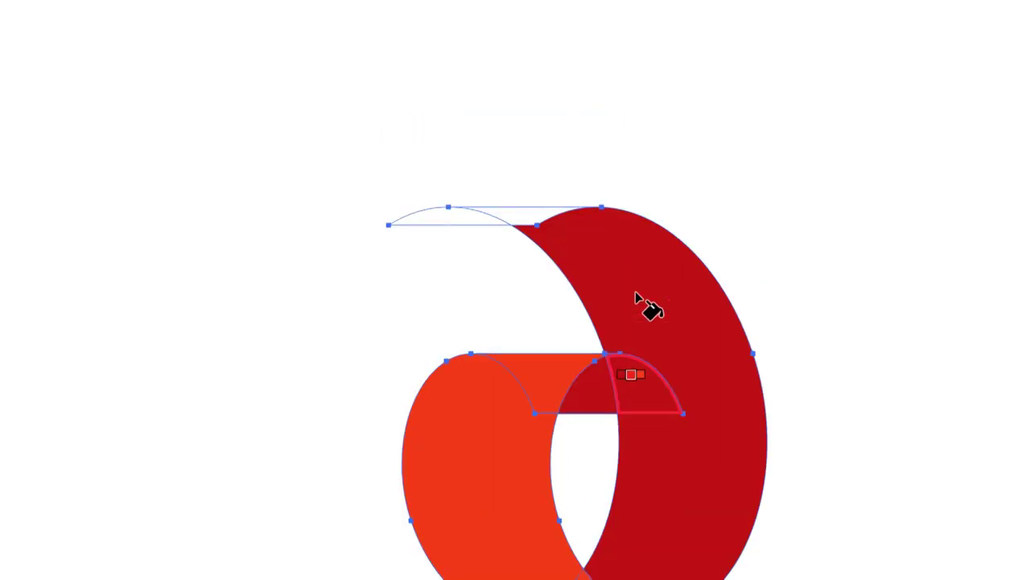
pyautogui.scroll(-3, 651, 311)
pyautogui.scroll(-2, 651, 311)
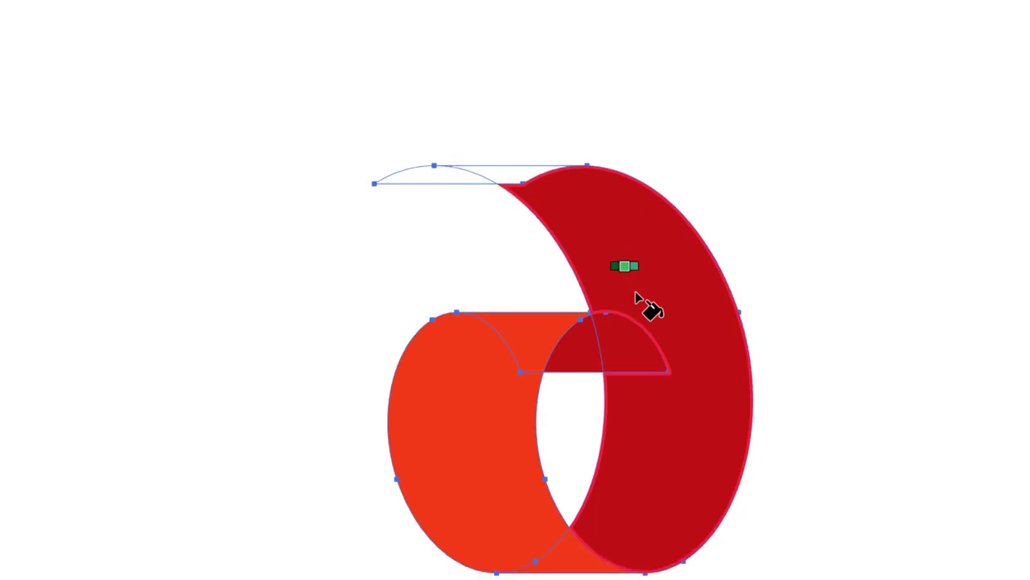
pyautogui.press('Right')
pyautogui.press('Right')
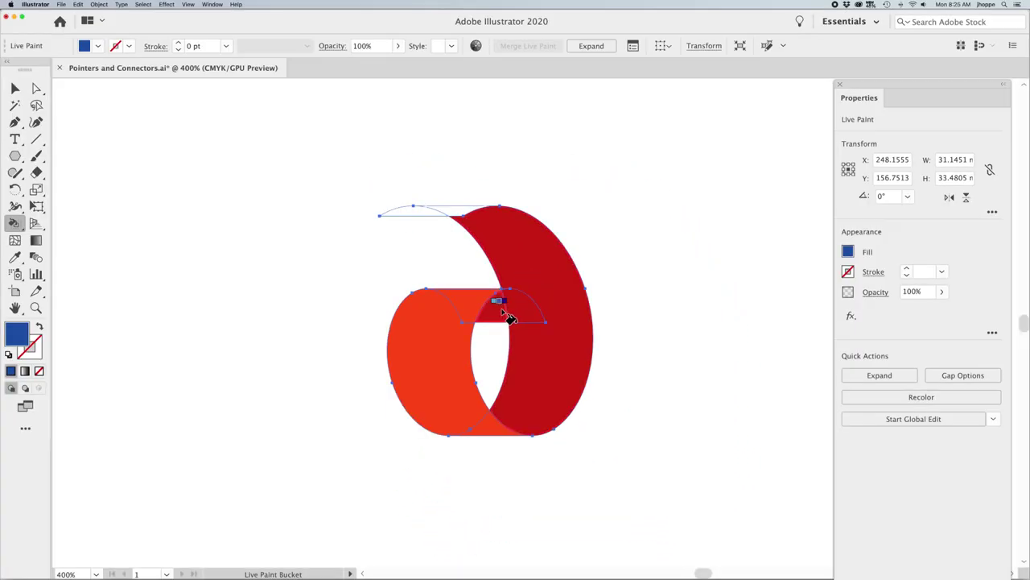
# Mix a darker red with hex value 7F1605 and fill both sections of the inner curl with it
pyautogui.doubleClick(18, 335)
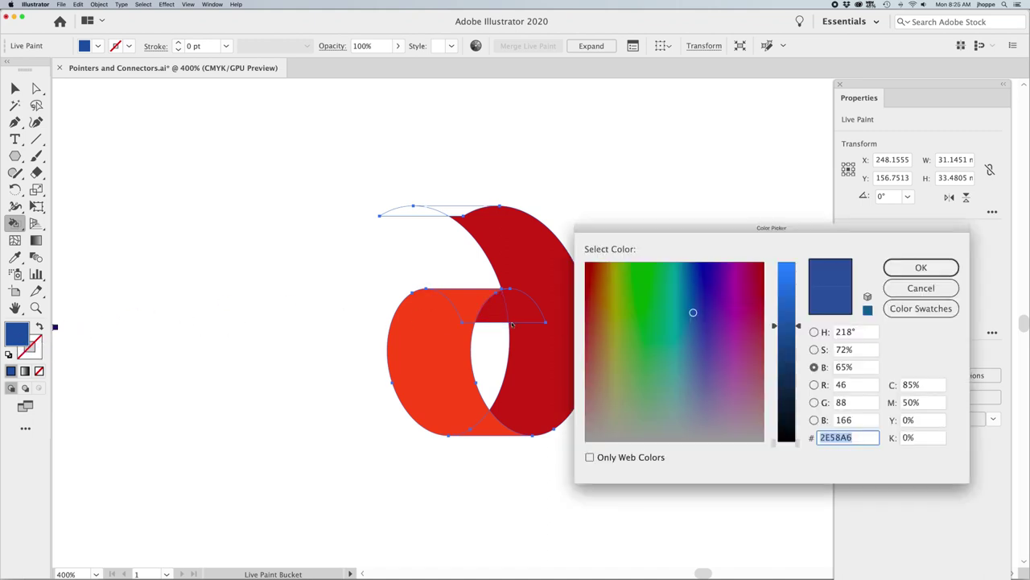
pyautogui.moveTo(589, 277); pyautogui.dragTo(589, 269)
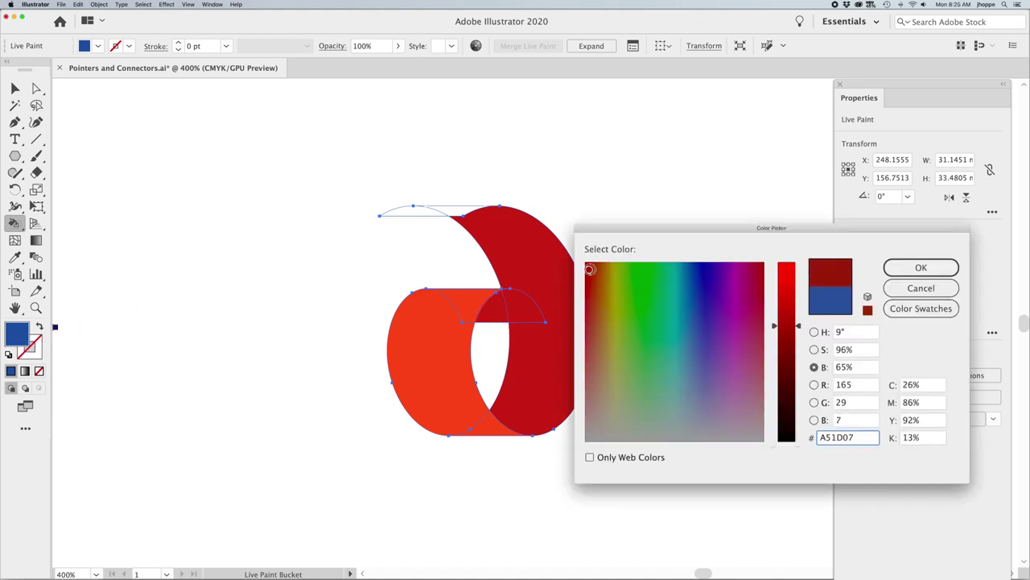
pyautogui.moveTo(778, 326); pyautogui.dragTo(775, 350)
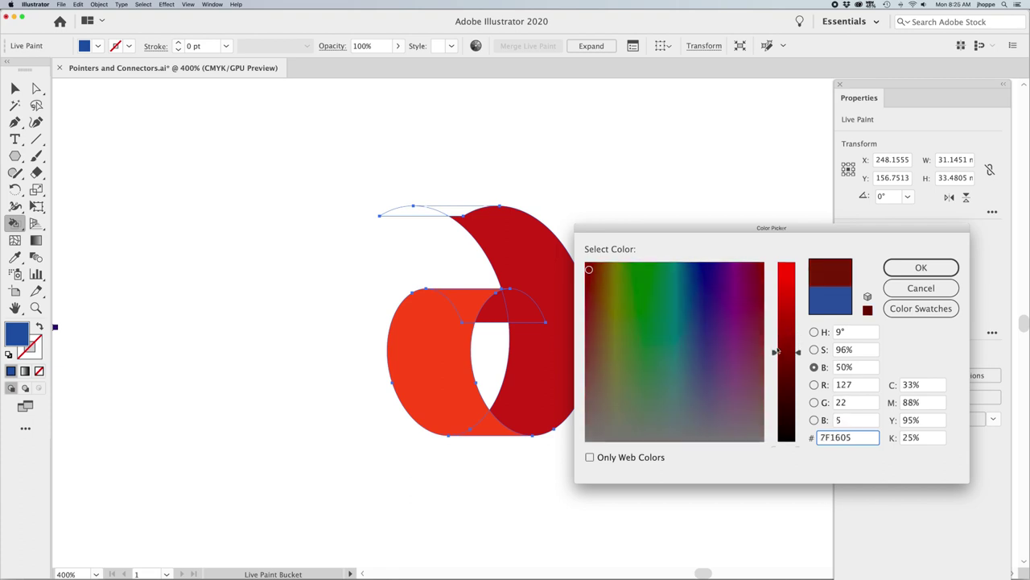
pyautogui.press('Return')
pyautogui.click(529, 320)
pyautogui.press('super+z')
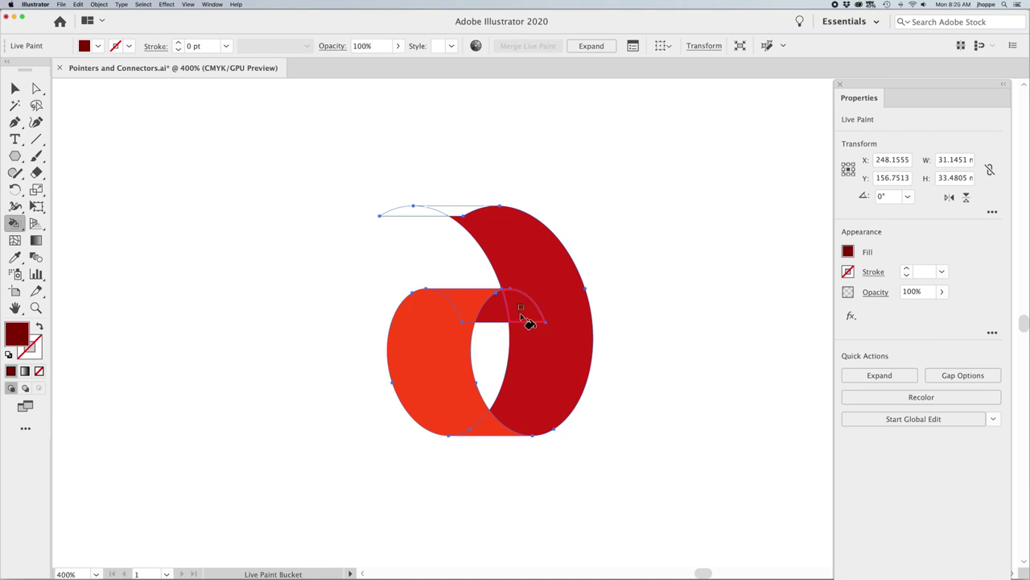
pyautogui.click(506, 312)
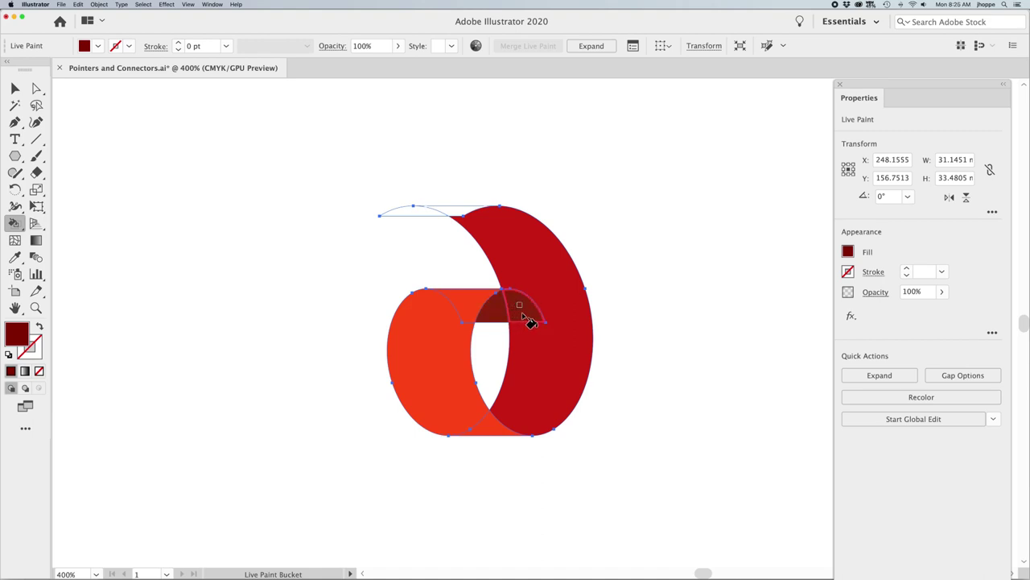
pyautogui.click(530, 322)
# Sample the front loop's orange-red and fill both sections of the ribbon's upper end strip with it
pyautogui.press('Right')
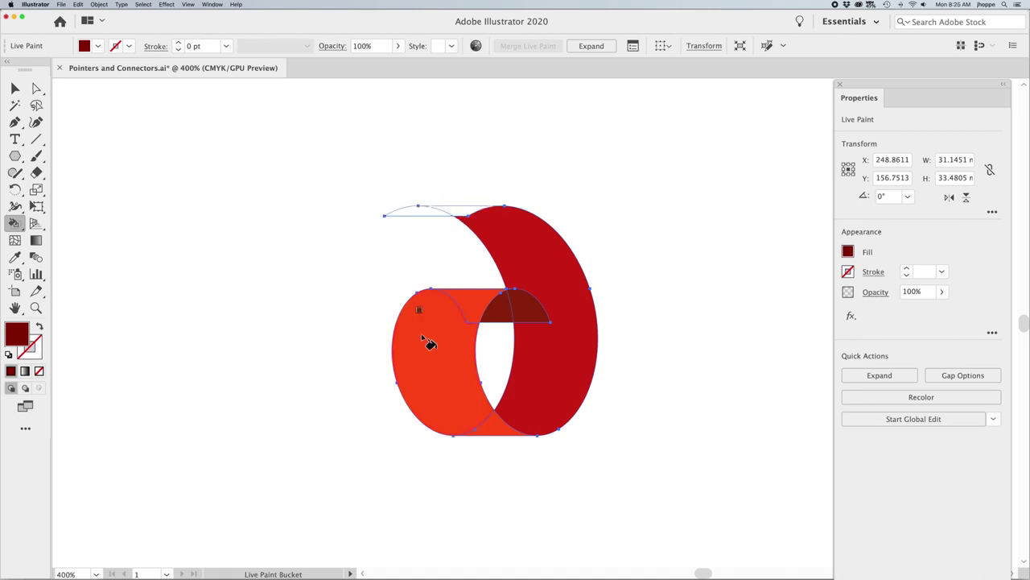
pyautogui.press('Left')
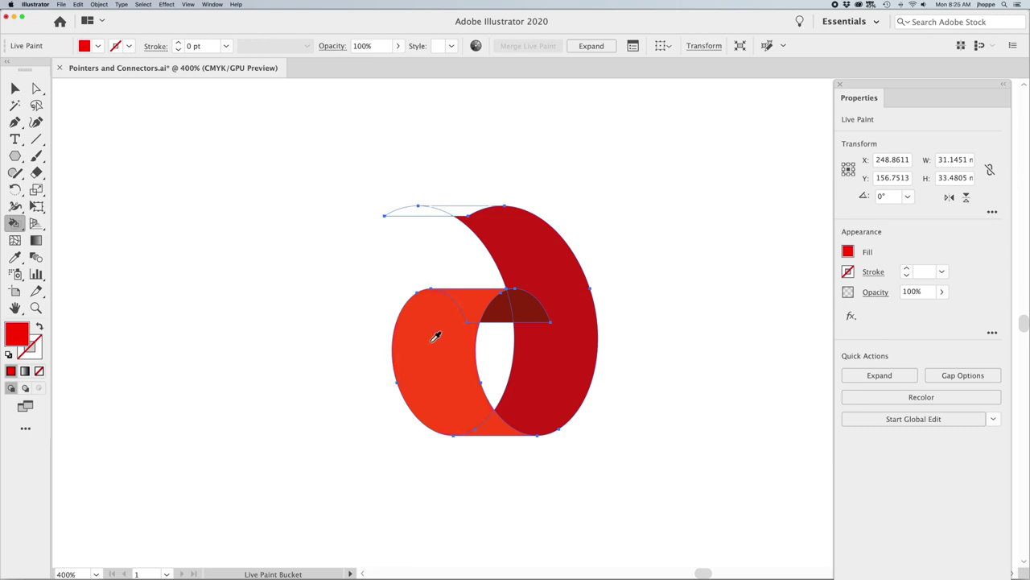
pyautogui.click(422, 212)
pyautogui.click(470, 211)
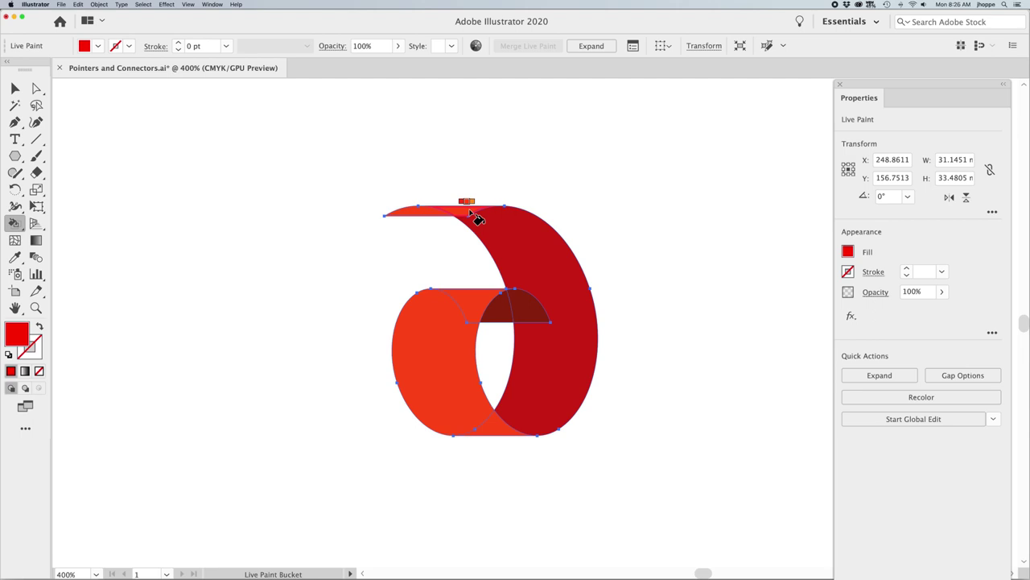
pyautogui.press('v')
pyautogui.click(266, 246)
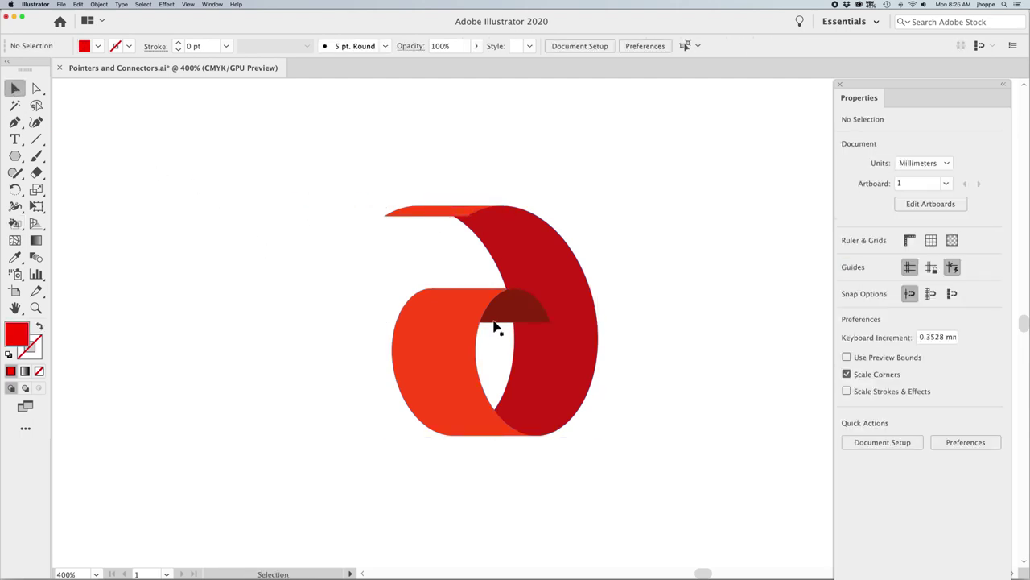
# Expand the coloured Live Paint ribbon into ordinary filled shapes and deselect it
pyautogui.click(462, 326)
pyautogui.click(673, 330)
pyautogui.click(577, 323)
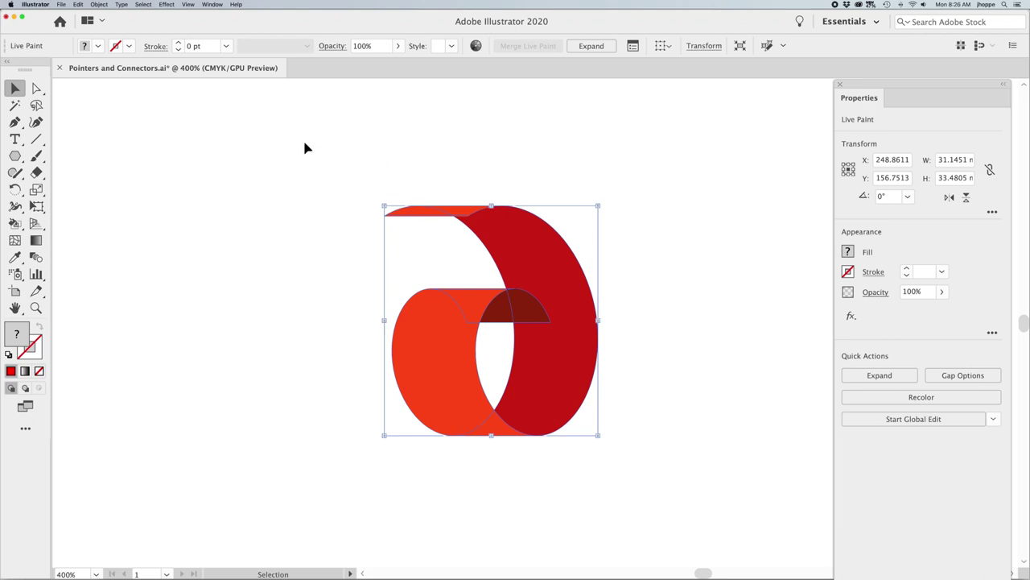
pyautogui.click(99, 5)
pyautogui.moveTo(125, 239)
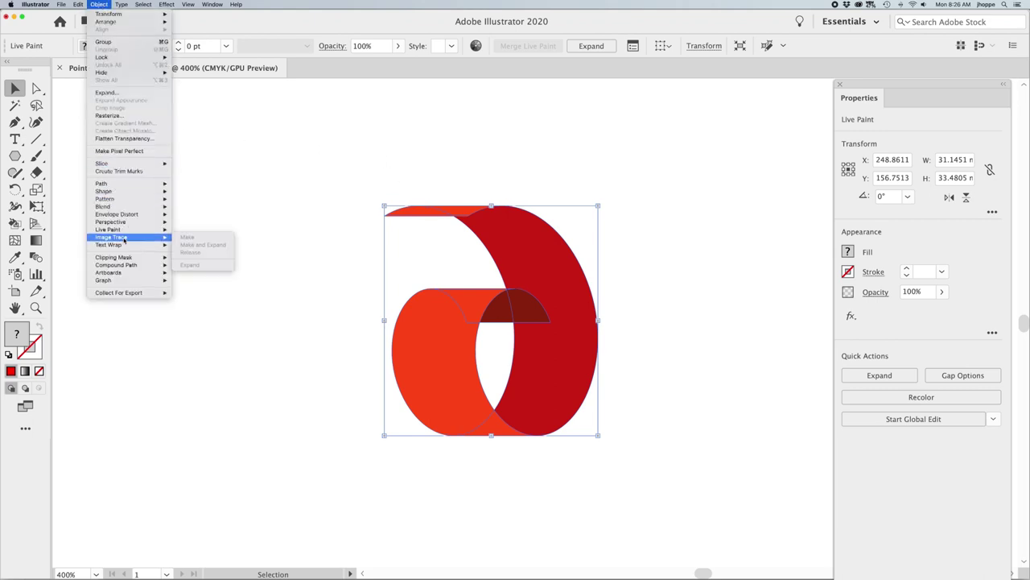
pyautogui.click(194, 269)
pyautogui.click(382, 249)
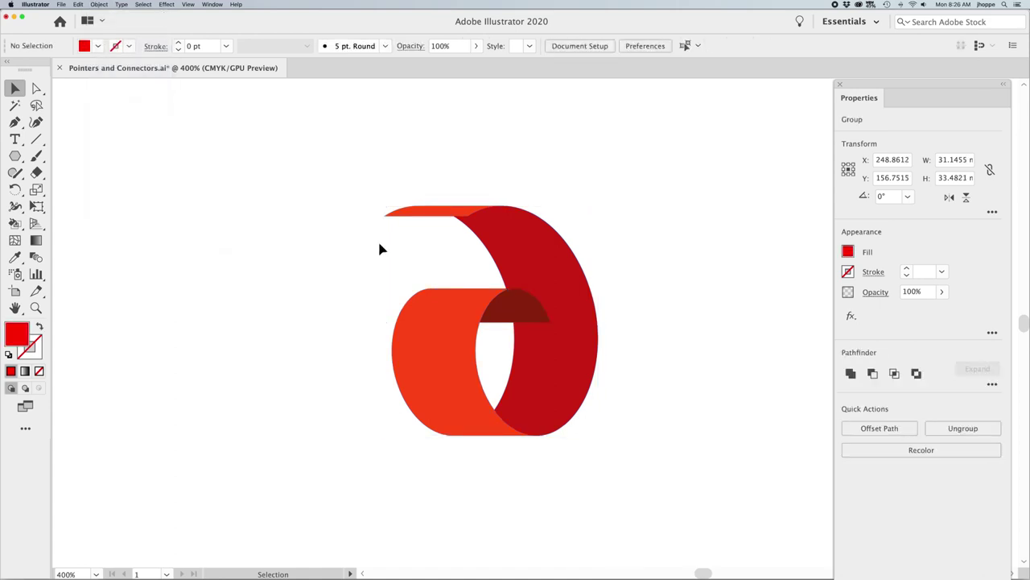
pyautogui.click(429, 219)
pyautogui.click(621, 352)
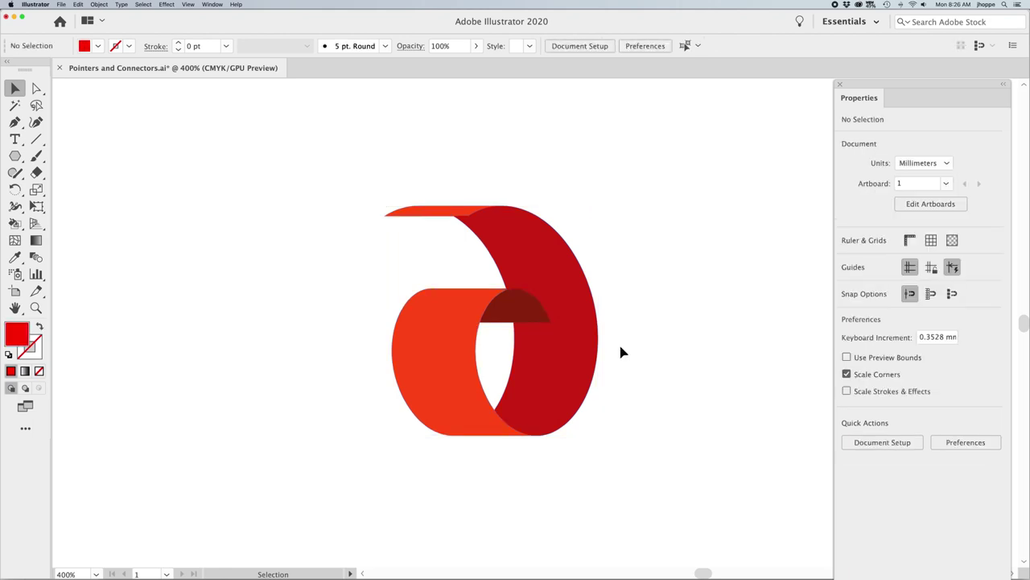
# Move the finished ribbon directly beside the original red sample ribbon and enlarge it proportionally about its centre
pyautogui.press('super+minus')
pyautogui.press('super+minus')
pyautogui.press('super+minus')
pyautogui.moveTo(495, 339); pyautogui.dragTo(507, 329)
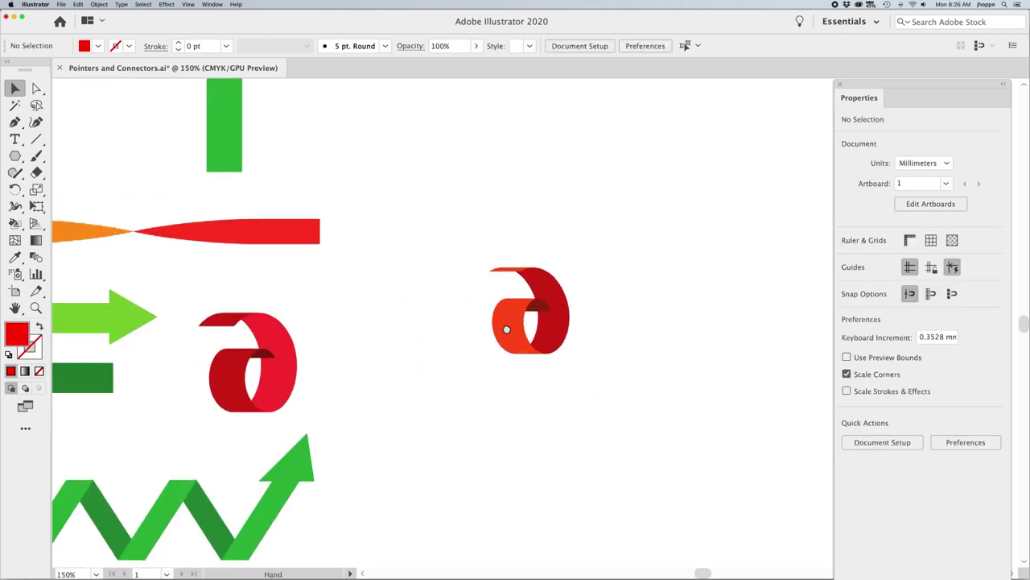
pyautogui.moveTo(508, 218); pyautogui.dragTo(665, 385)
pyautogui.moveTo(593, 315); pyautogui.dragTo(423, 366)
pyautogui.click(524, 381)
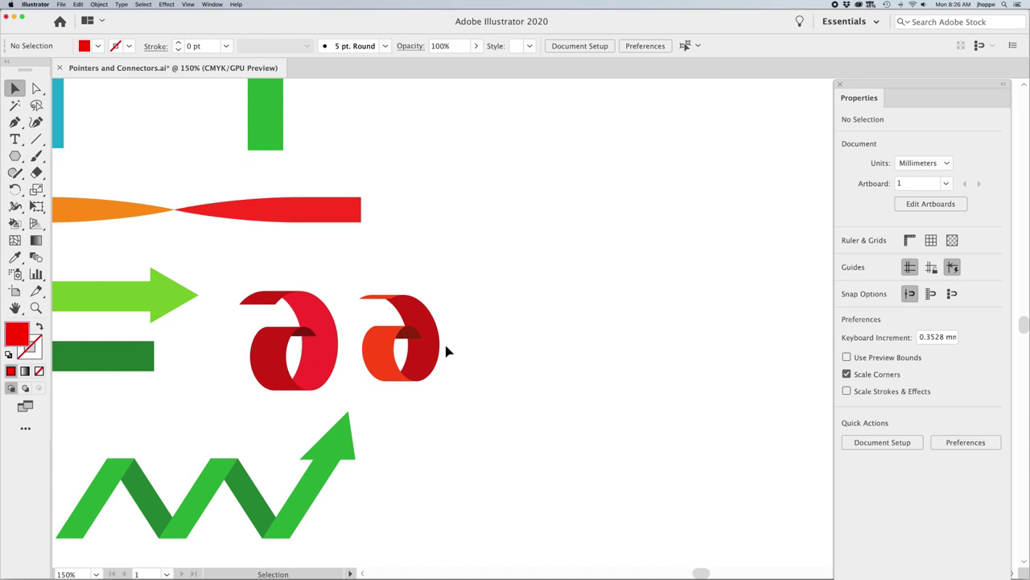
pyautogui.moveTo(363, 272); pyautogui.dragTo(455, 395)
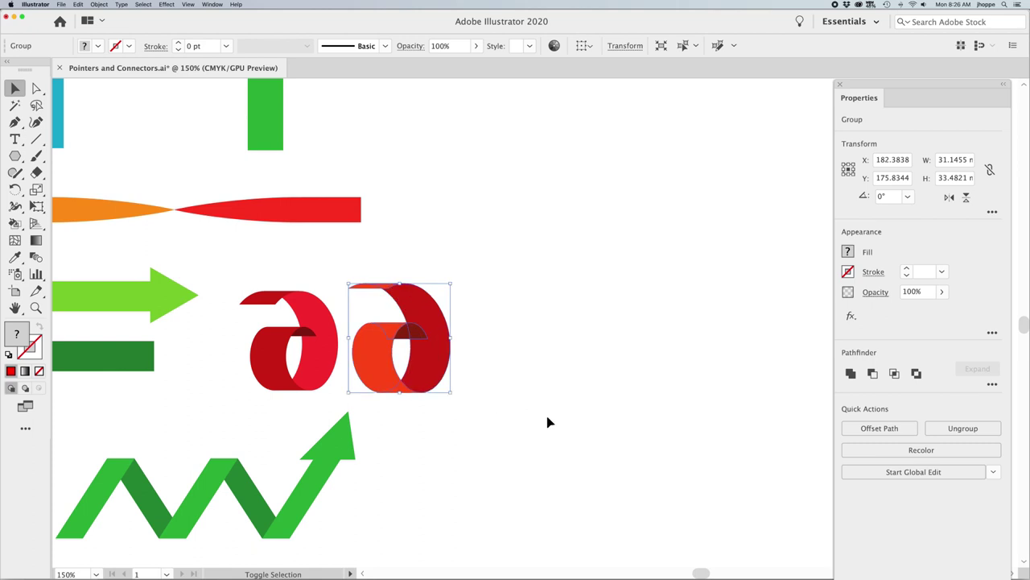
# Delete the recreated red curled ribbon standing beside the original sample ribbon
pyautogui.click(547, 421)
pyautogui.hscroll(-1, 547, 422)
pyautogui.hscroll(-2, 547, 422)
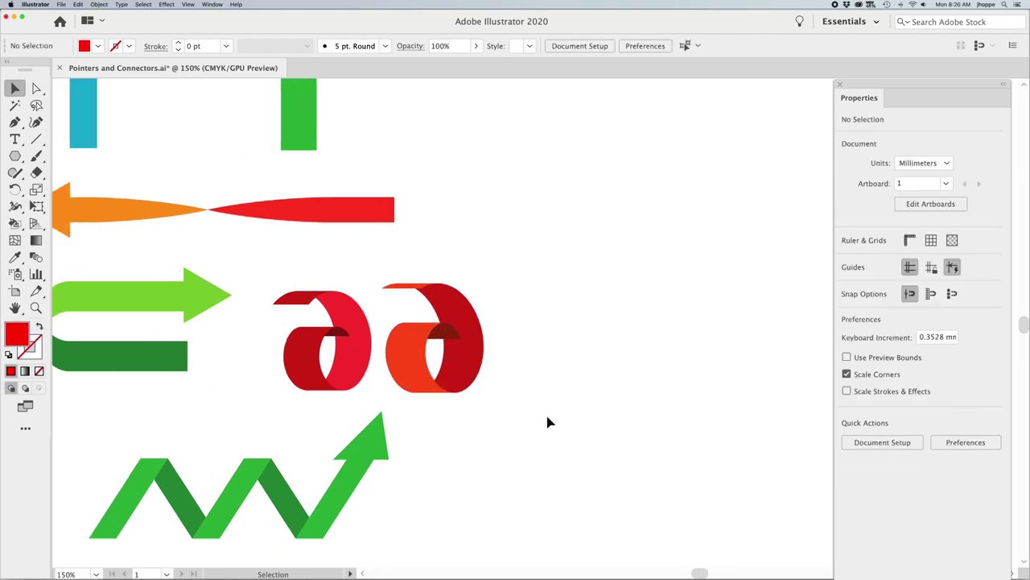
pyautogui.moveTo(515, 433); pyautogui.dragTo(421, 276)
pyautogui.press('Delete')
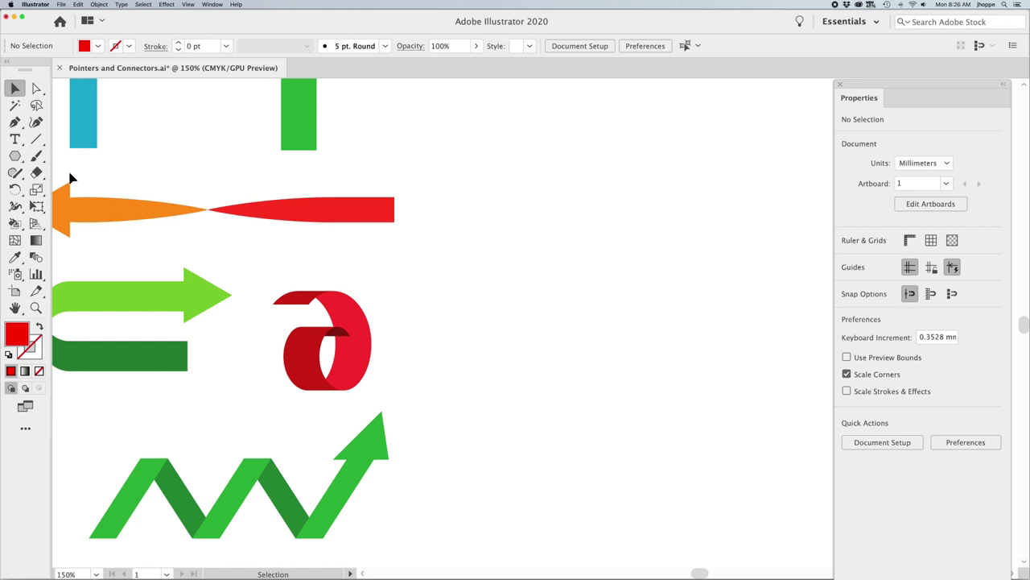
# Draw a narrow upright rectangle about 9.9 by 41.5 mm beside the sample zigzag arrow and fill it with the arrow's sampled bright green
pyautogui.click(15, 156)
pyautogui.click(84, 155)
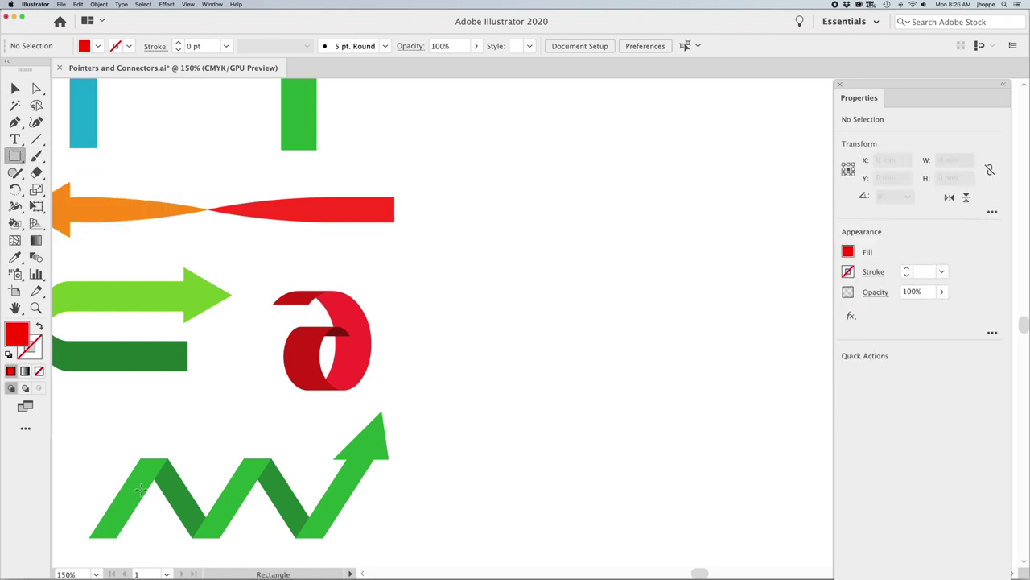
pyautogui.moveTo(478, 516)
pyautogui.mouseDown()
pyautogui.moveTo(502, 464)
pyautogui.moveTo(505, 413)
pyautogui.mouseUp()
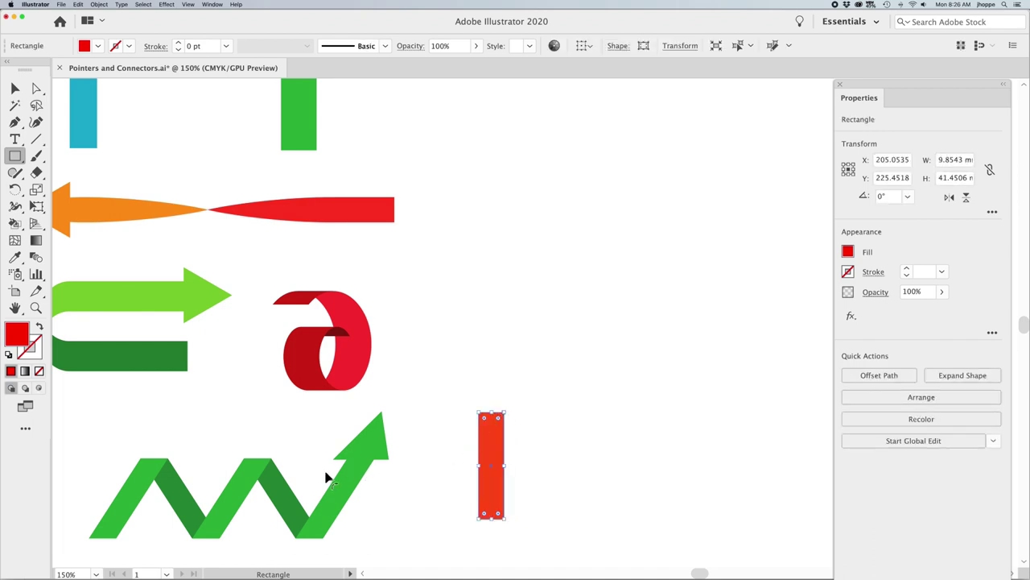
pyautogui.press('i')
pyautogui.click(141, 488)
pyautogui.click(14, 88)
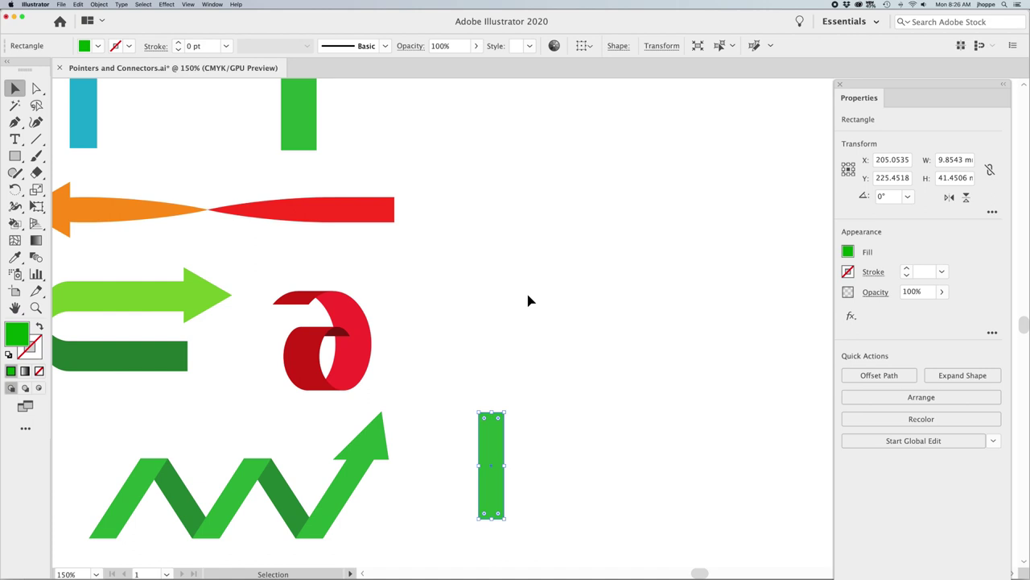
# Skew the green rectangle with Free Transform by shifting its upper edge sideways into a slanted bar about 35 mm wide overall
pyautogui.press('e')
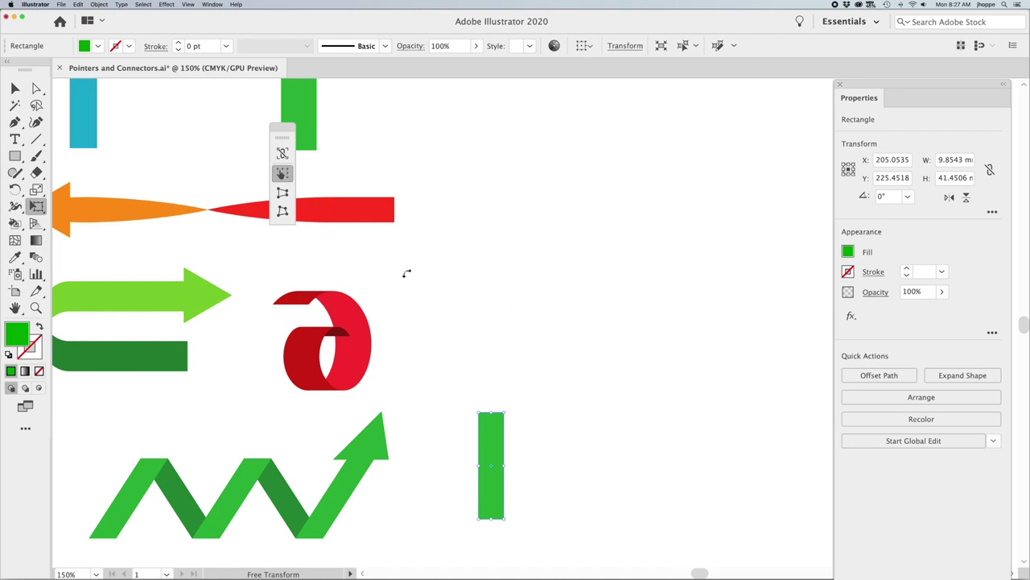
pyautogui.moveTo(491, 412); pyautogui.dragTo(557, 414)
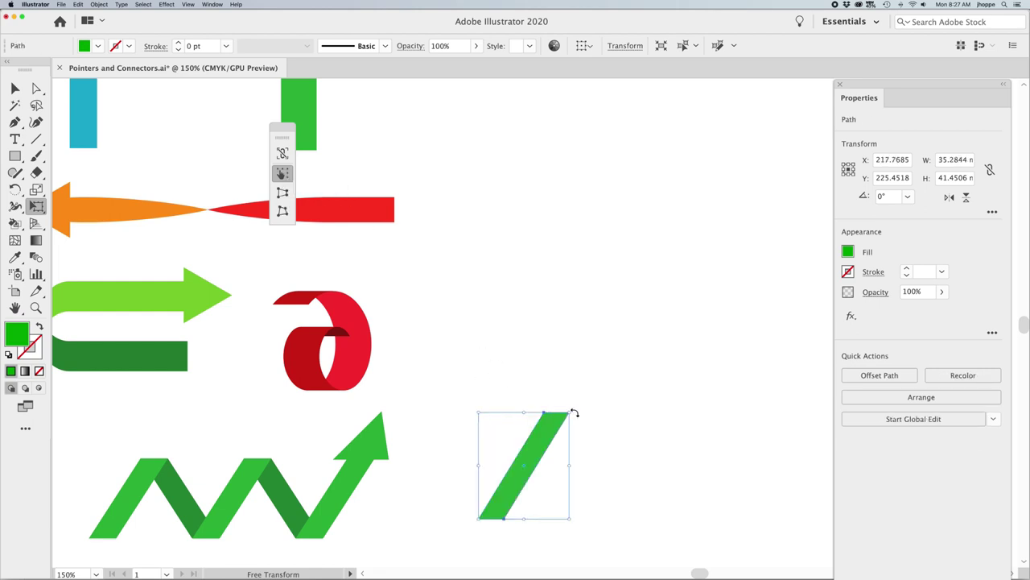
pyautogui.press('v')
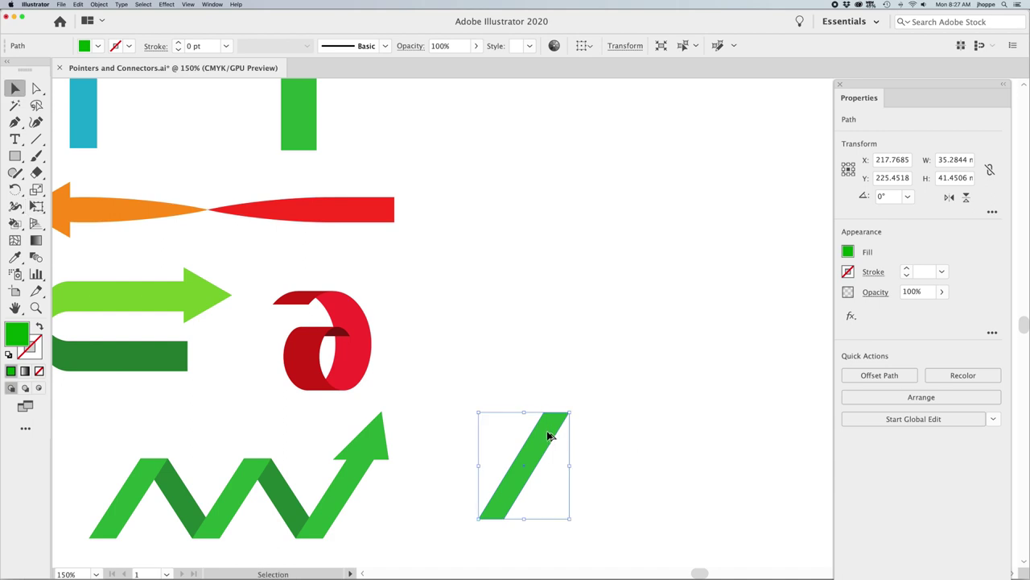
# Duplicate the slanted bar, flip the copy horizontally and align it with the first bar's upper end to form a peak
pyautogui.moveTo(552, 433); pyautogui.dragTo(624, 436)
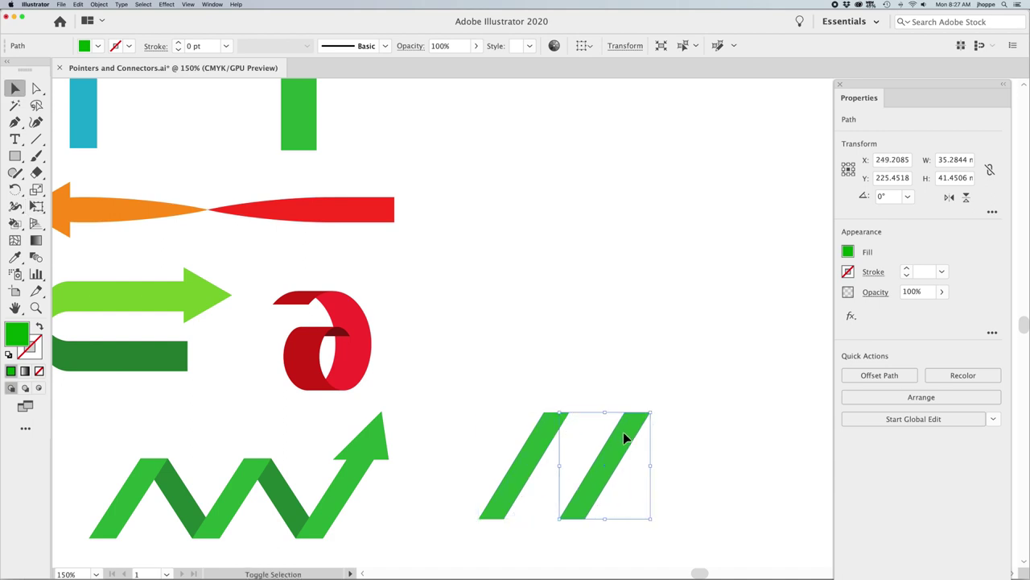
pyautogui.click(950, 198)
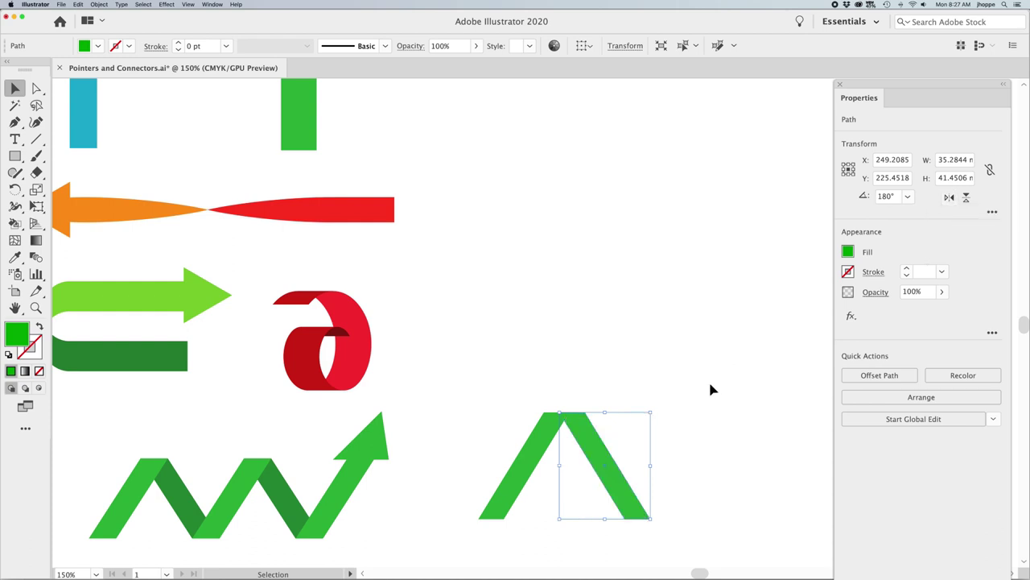
pyautogui.moveTo(591, 451); pyautogui.dragTo(574, 446)
pyautogui.press('super')
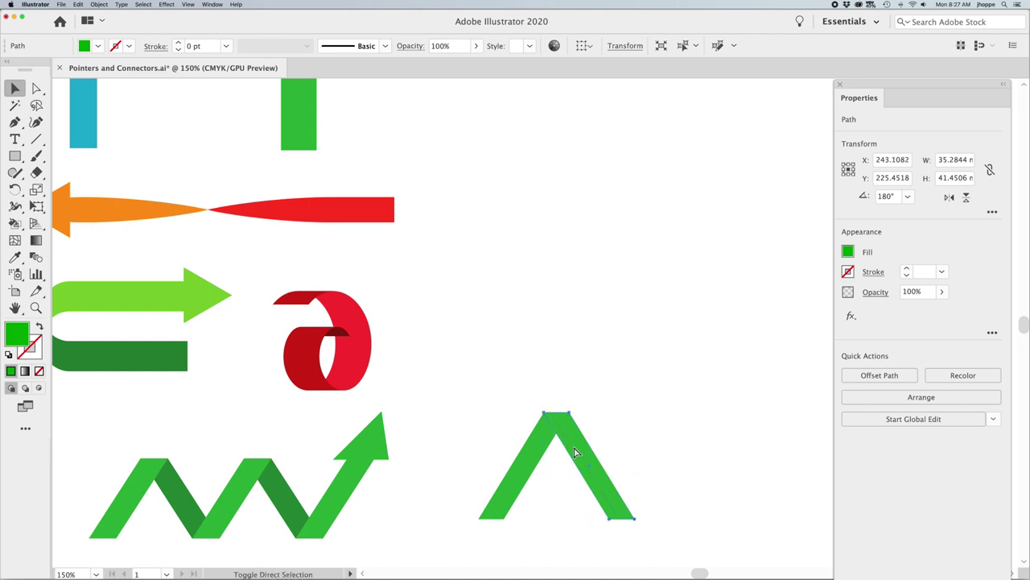
pyautogui.press('super+shift+a')
# Fill the mirrored bar with the dark green sampled from the sample zigzag arrow
pyautogui.click(575, 442)
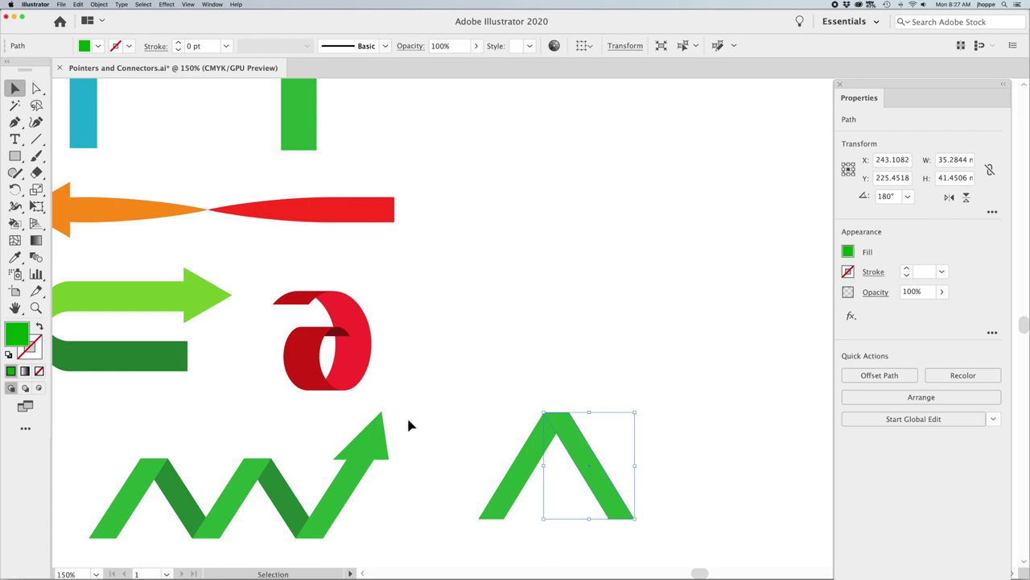
pyautogui.press('i')
pyautogui.click(184, 480)
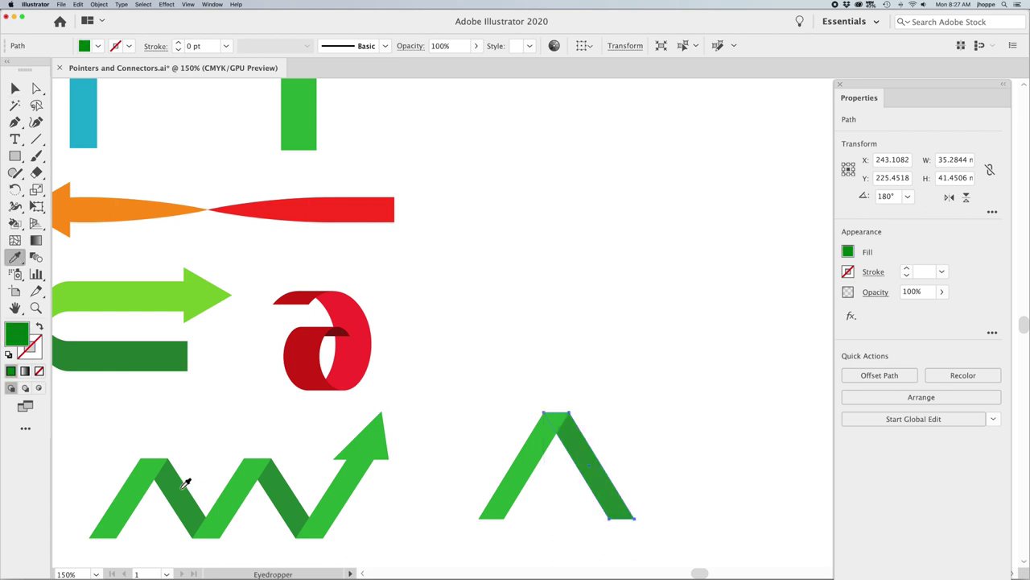
pyautogui.click(15, 88)
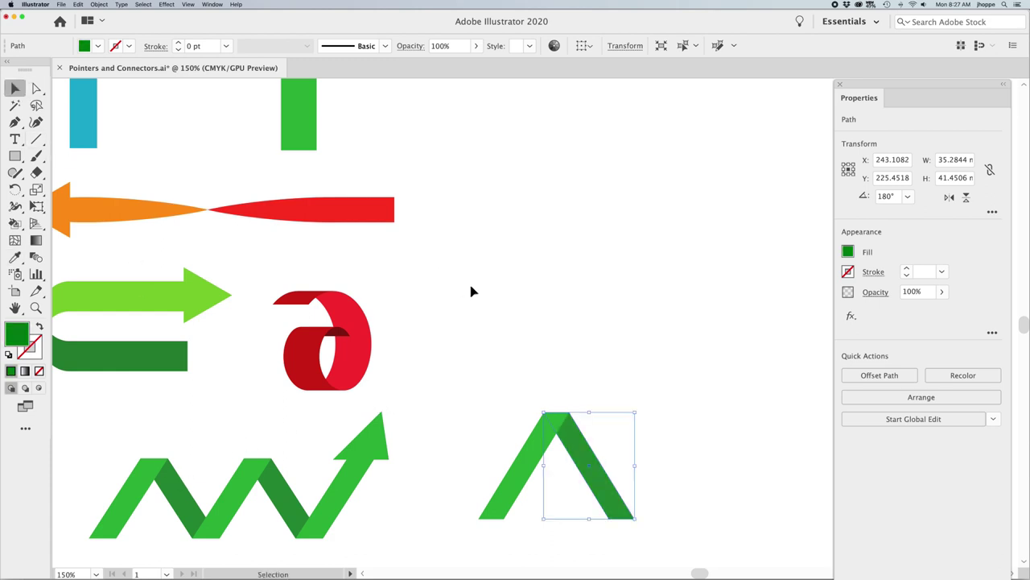
# Scale both bars of the peak down together proportionally to about 44.6 by 30.5 mm
pyautogui.click(498, 346)
pyautogui.moveTo(508, 395); pyautogui.dragTo(625, 466)
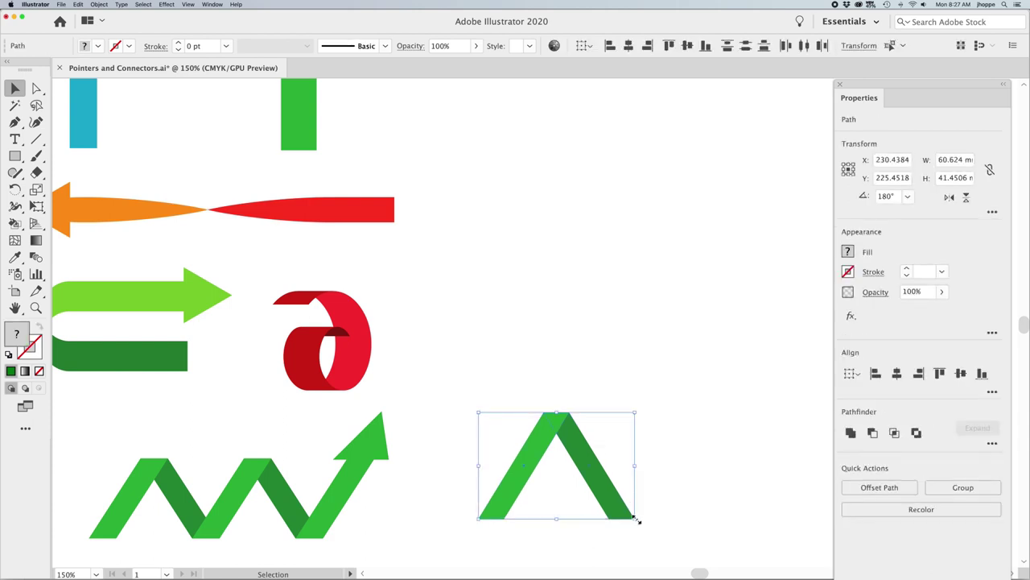
pyautogui.moveTo(624, 510); pyautogui.dragTo(596, 489)
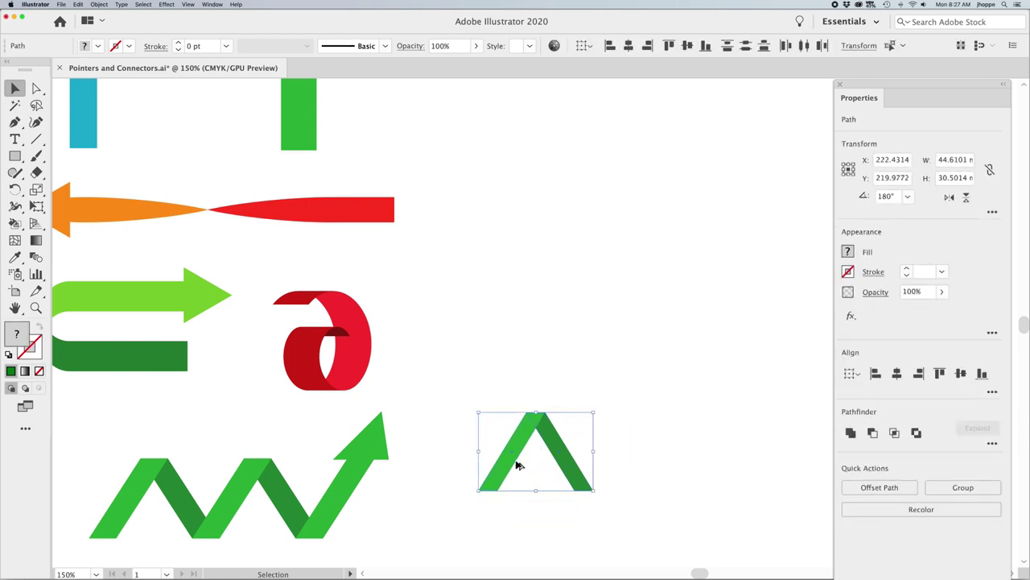
# Repeat the two-bar peak twice end to end and delete the last dark bar so the zigzag finishes on a rising bright bar
pyautogui.moveTo(512, 465); pyautogui.dragTo(607, 464)
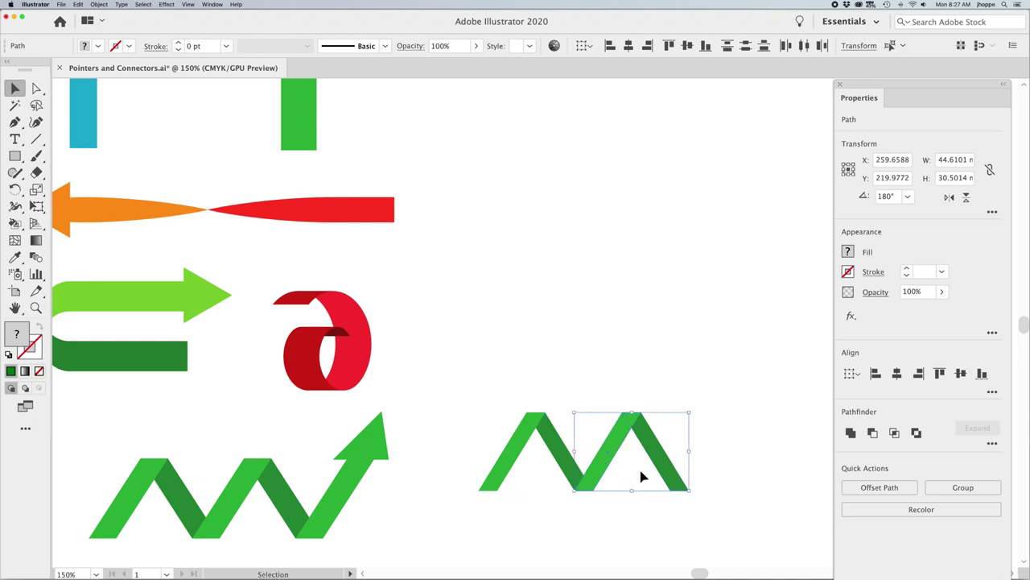
pyautogui.moveTo(665, 478); pyautogui.dragTo(764, 472)
pyautogui.click(764, 483)
pyautogui.click(764, 475)
pyautogui.press('Delete')
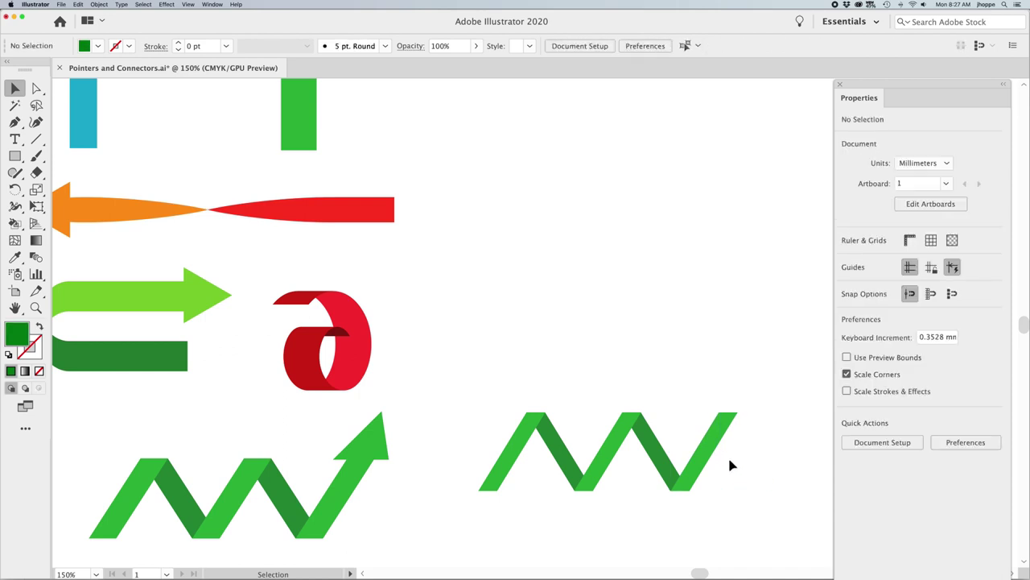
# Draw a triangle about 14.9 mm wide and 12.9 mm high in the zigzag's bright green, above the zigzag
pyautogui.hscroll(5, 633, 469)
pyautogui.click(274, 467)
pyautogui.click(361, 325)
pyautogui.moveTo(15, 155); pyautogui.dragTo(80, 207)
pyautogui.moveTo(610, 331); pyautogui.dragTo(623, 350)
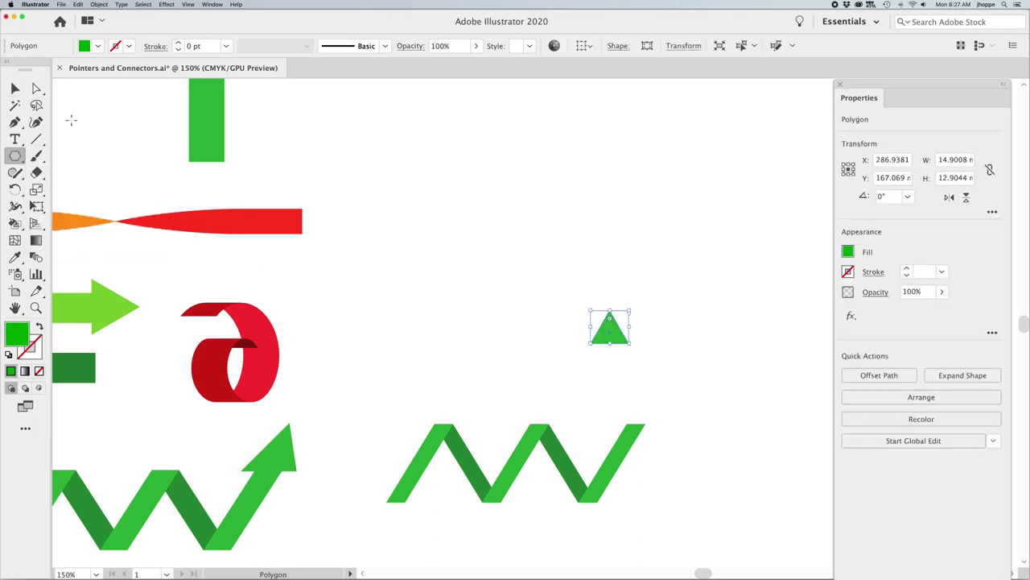
# Move the green triangle onto the upper end of the zigzag's last rising bar as an arrowhead
pyautogui.click(15, 88)
pyautogui.click(478, 327)
pyautogui.moveTo(603, 335); pyautogui.dragTo(641, 419)
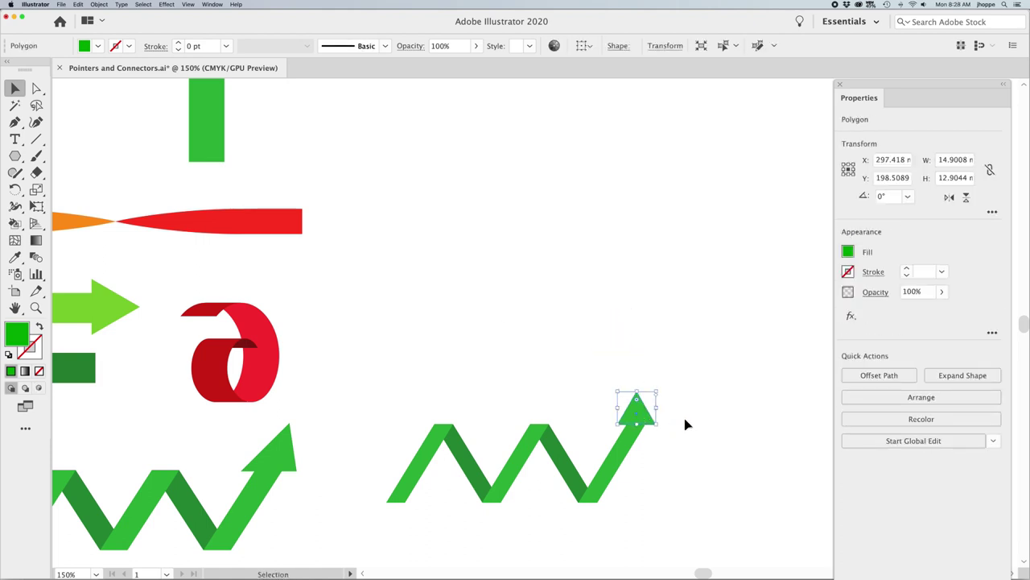
# Skew the triangle's tip sideways with Free Transform so the arrowhead follows the slant of the last bar, and deselect it
pyautogui.press('e')
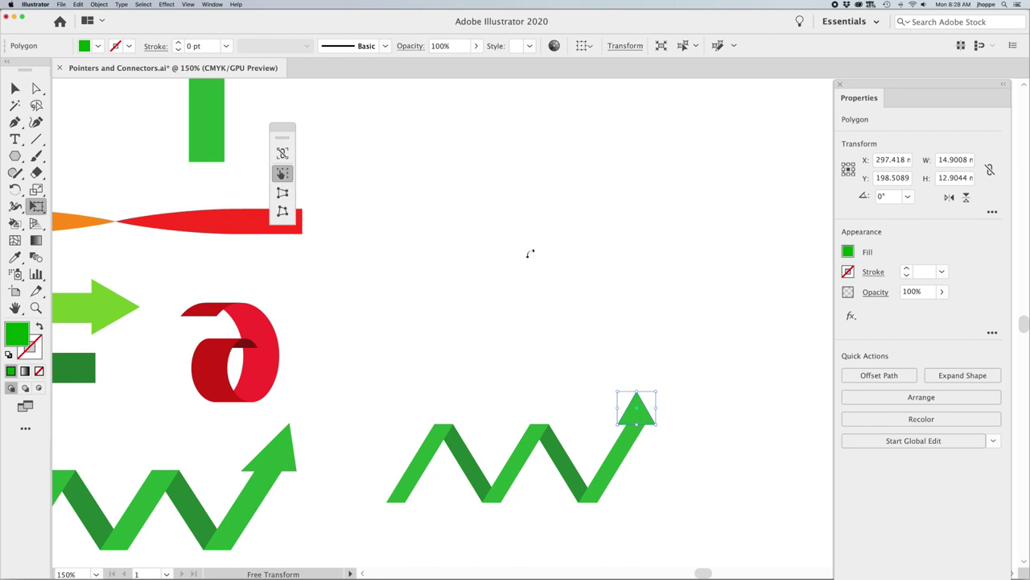
pyautogui.moveTo(636, 392); pyautogui.dragTo(650, 394)
pyautogui.click(15, 88)
pyautogui.click(664, 283)
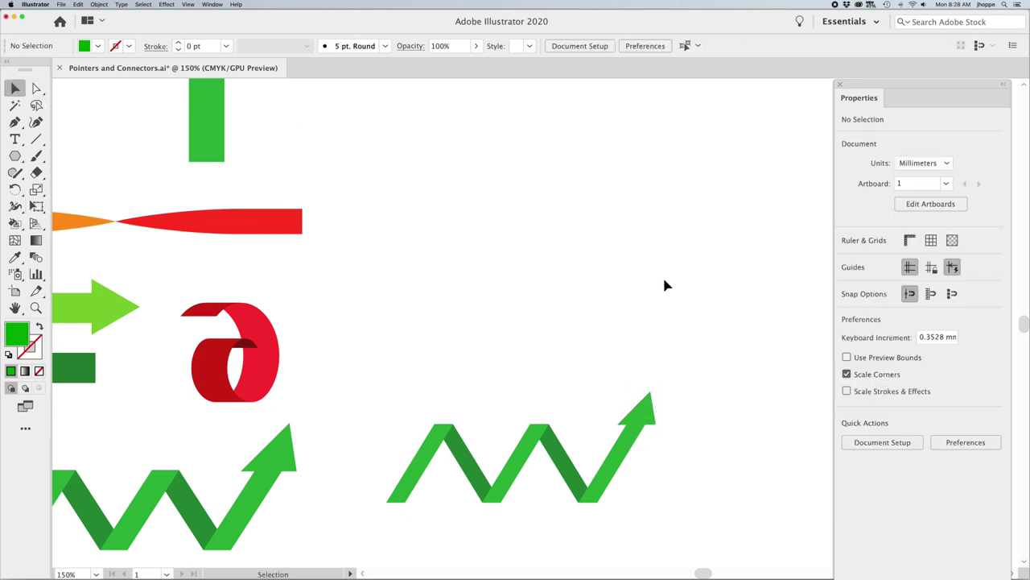
# Delete the recreated zigzag arrow and inspect the dark upper band of the sample S-shaped ribbon
pyautogui.moveTo(439, 391); pyautogui.dragTo(701, 533)
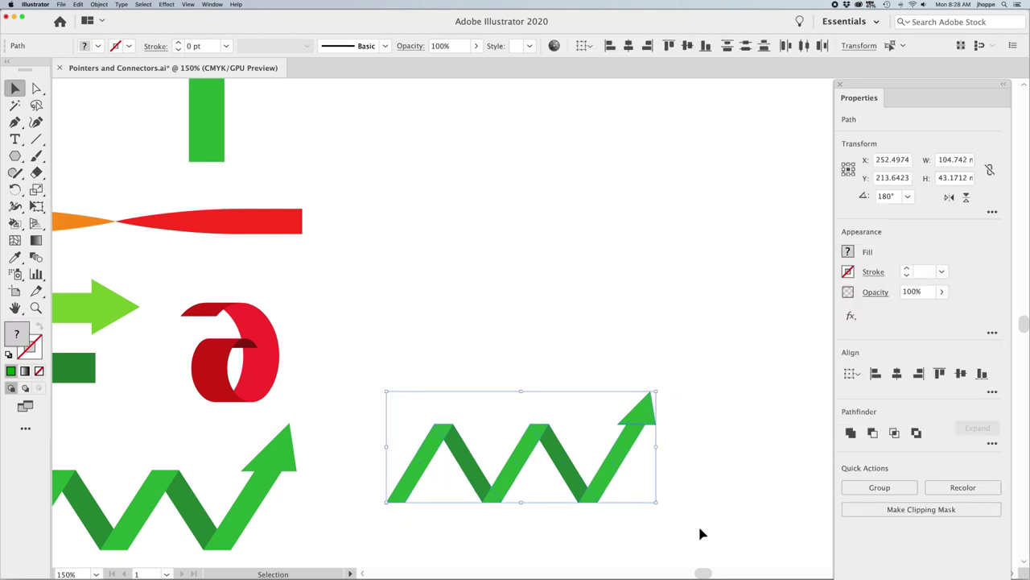
pyautogui.click(700, 534)
pyautogui.press('super+minus')
pyautogui.moveTo(567, 329); pyautogui.dragTo(559, 400)
pyautogui.click(393, 210)
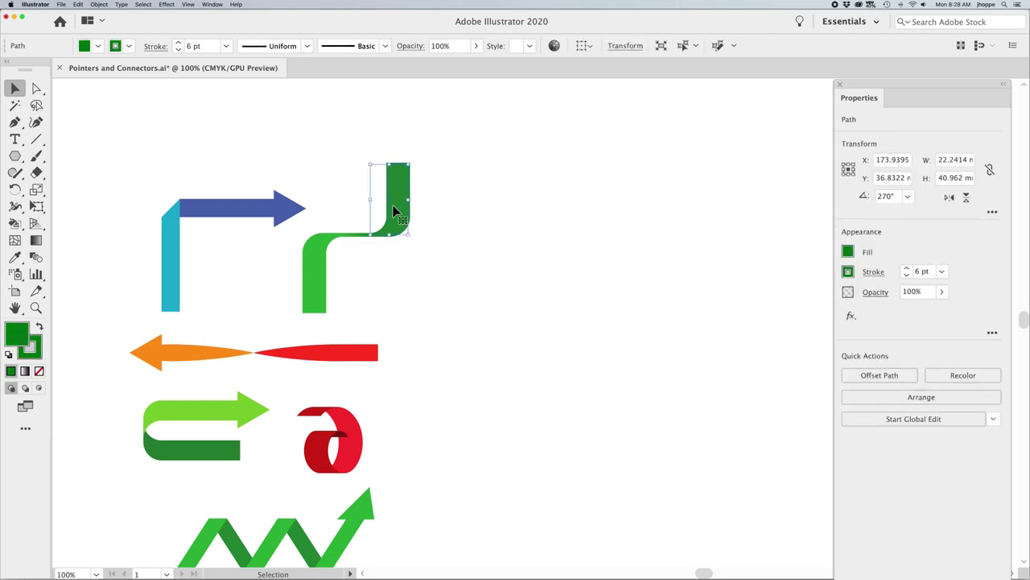
pyautogui.click(416, 243)
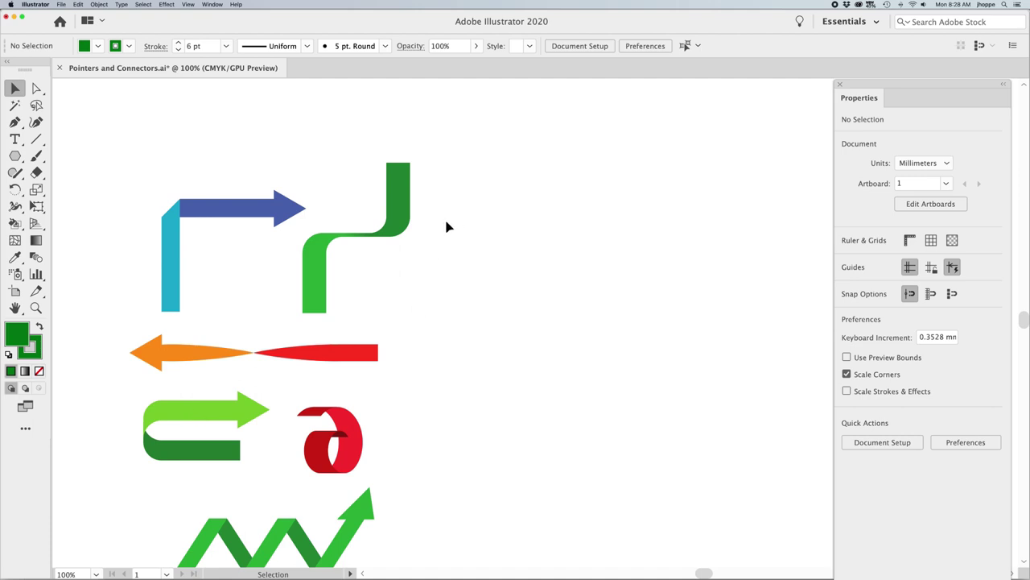
# Place a copy of the green U-turn ribbon without its arrowhead in the empty area, with its ends facing down, and flip it horizontally
pyautogui.moveTo(192, 467); pyautogui.dragTo(568, 302)
pyautogui.click(612, 316)
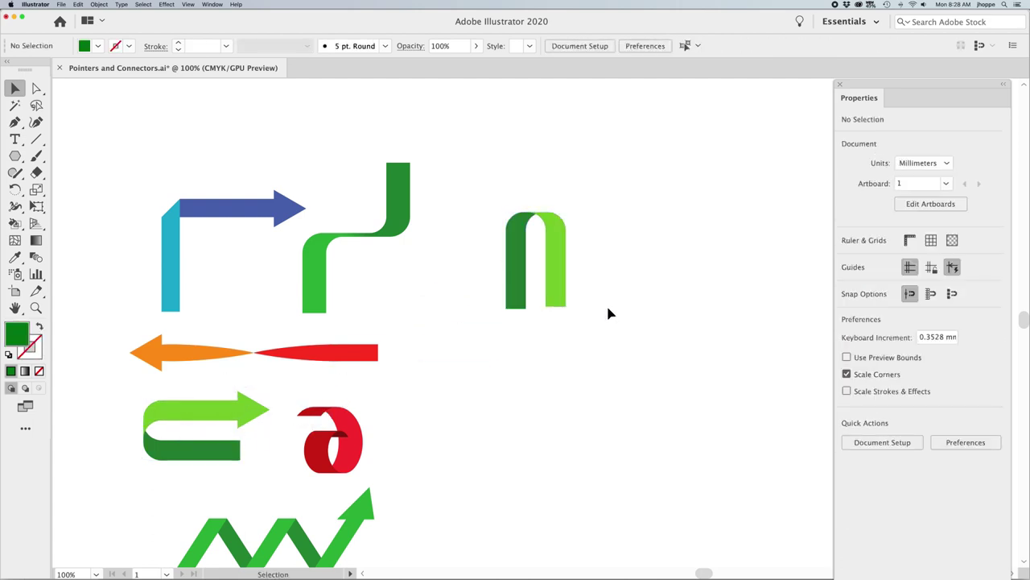
pyautogui.click(564, 278)
pyautogui.moveTo(590, 268); pyautogui.dragTo(424, 277)
pyautogui.click(949, 197)
pyautogui.click(613, 293)
# Separate the light green band, flip the dark green band vertically and join their thin ends into an S-shaped ribbon
pyautogui.moveTo(517, 253); pyautogui.dragTo(508, 279)
pyautogui.click(564, 264)
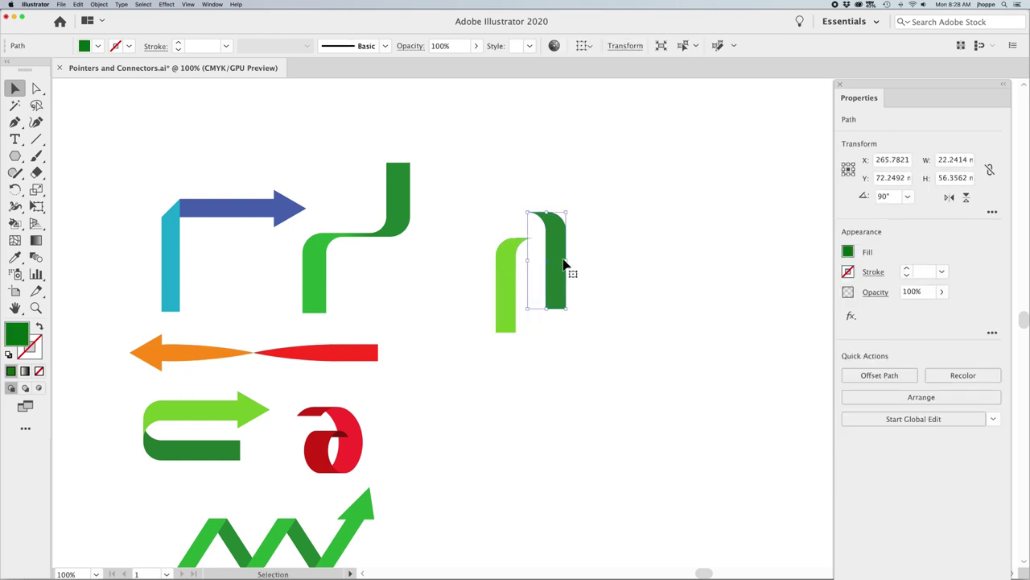
pyautogui.click(967, 198)
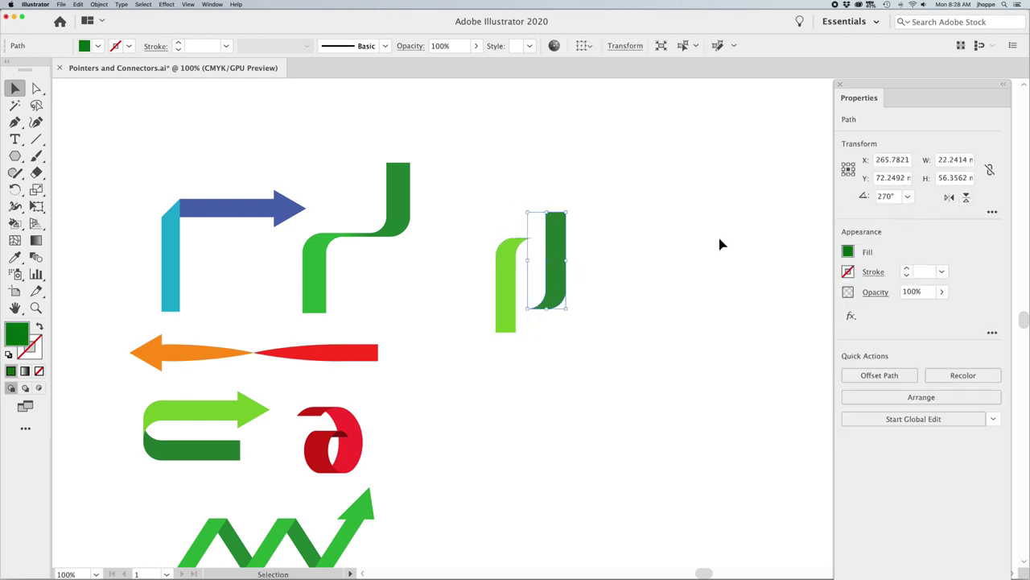
pyautogui.click(720, 239)
pyautogui.moveTo(562, 209); pyautogui.dragTo(568, 193)
pyautogui.click(617, 244)
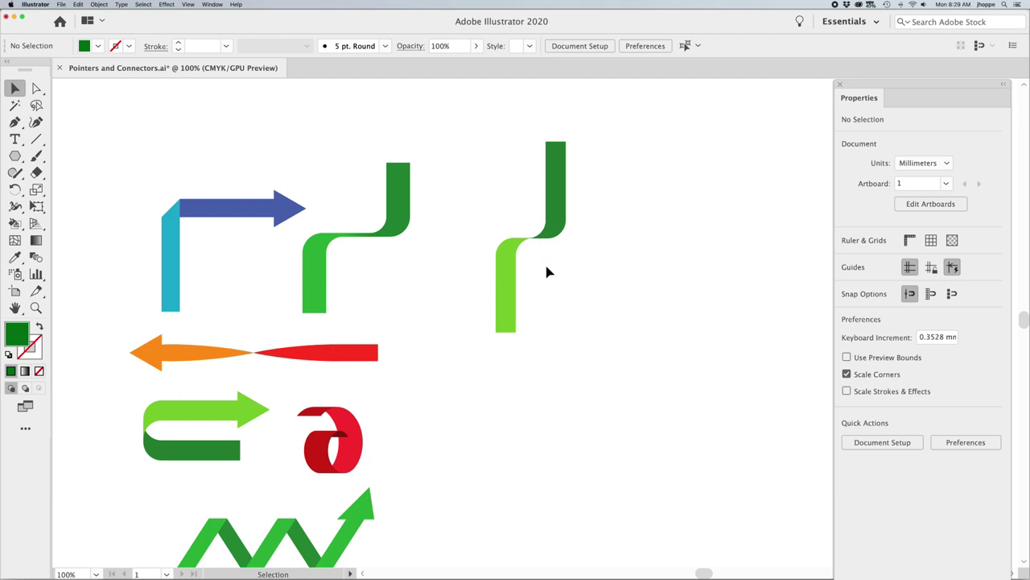
# Shift the dark green band so its thin tip meets the light green band's tip exactly, with their edges level
pyautogui.click(345, 228)
pyautogui.click(398, 282)
pyautogui.press('super+space')
pyautogui.moveTo(549, 226); pyautogui.dragTo(591, 306)
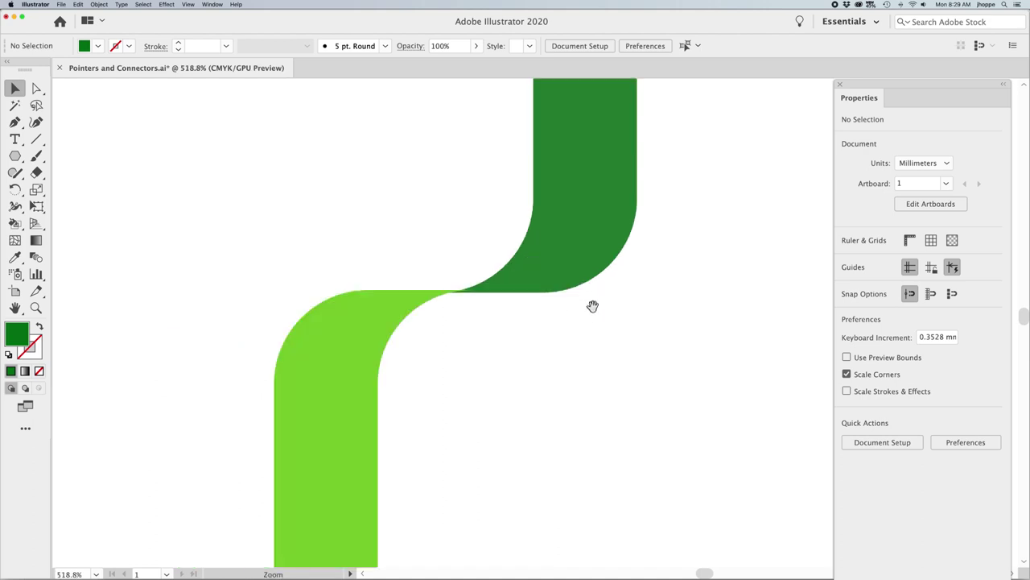
pyautogui.moveTo(528, 295); pyautogui.dragTo(560, 290)
pyautogui.click(585, 331)
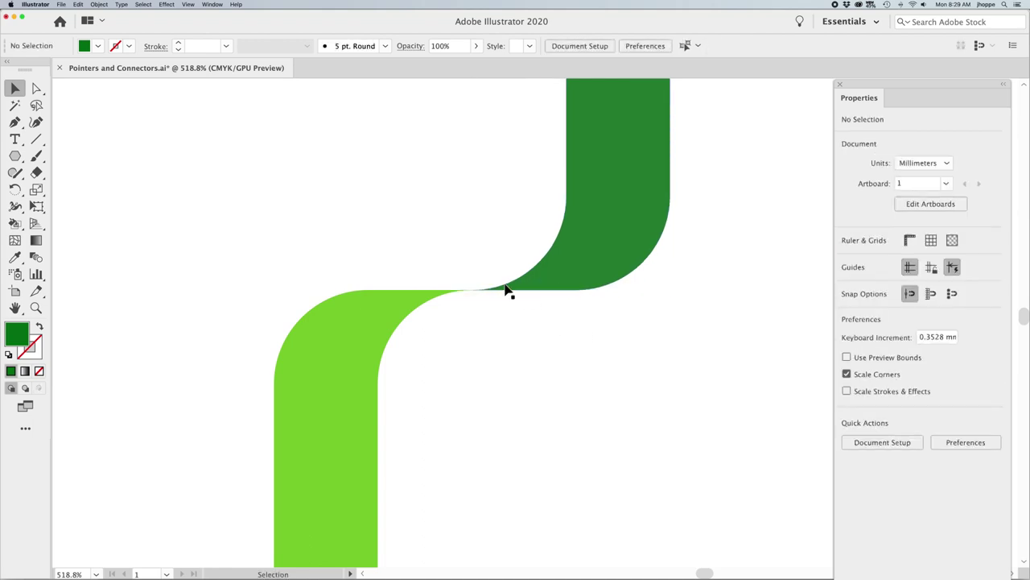
# Give the dark green band a 1 pt stroke in the same dark green as its fill
pyautogui.click(534, 290)
pyautogui.press('a')
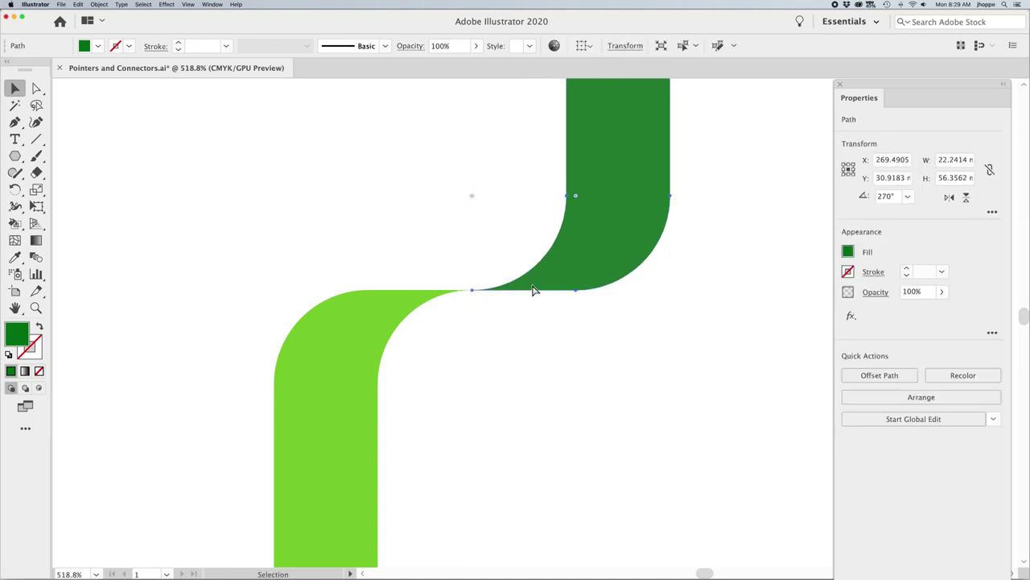
pyautogui.scroll(5, 534, 290)
pyautogui.scroll(-2, 540, 310)
pyautogui.press('v')
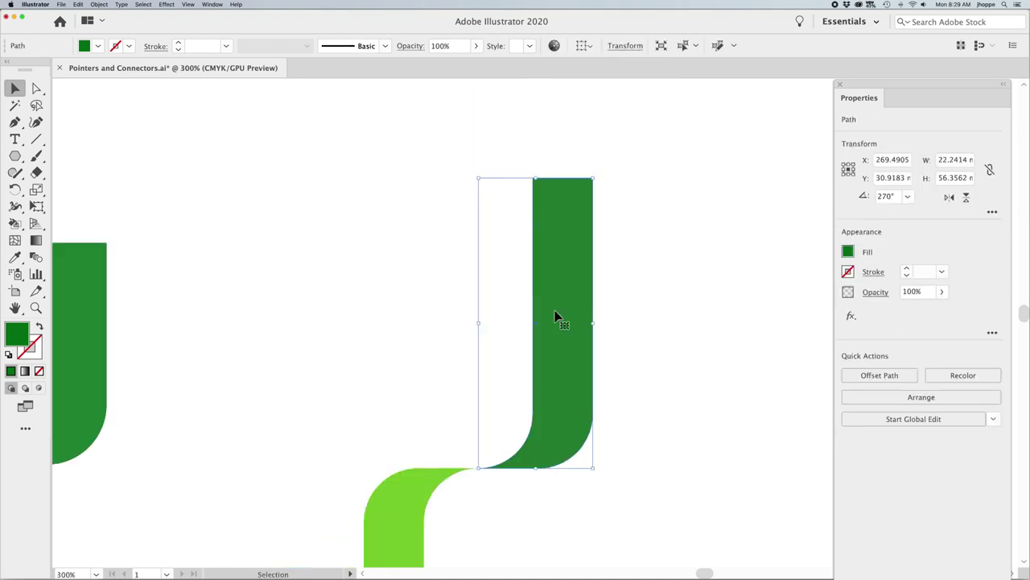
pyautogui.scroll(-5, 539, 312)
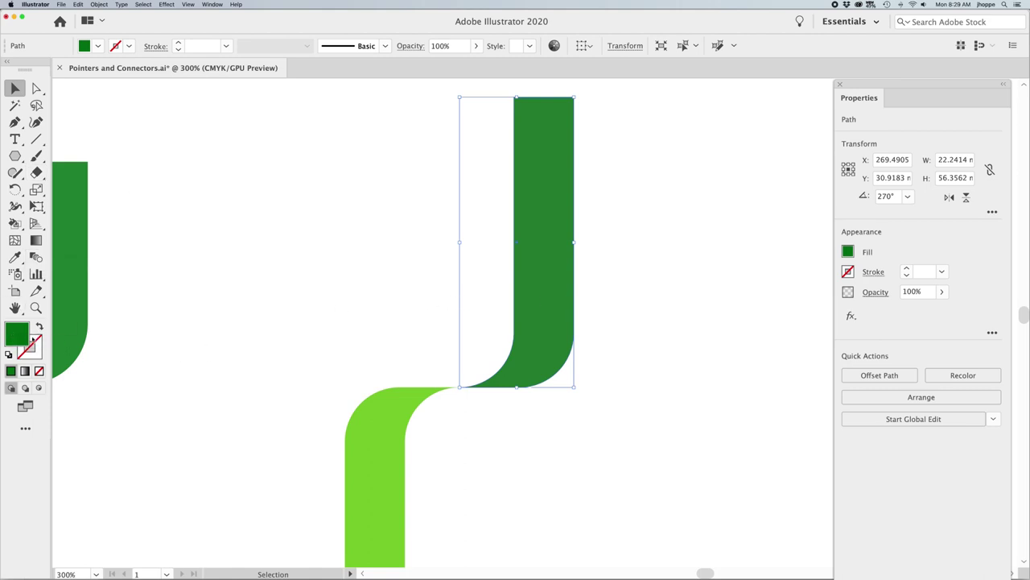
pyautogui.moveTo(17, 337); pyautogui.dragTo(36, 354)
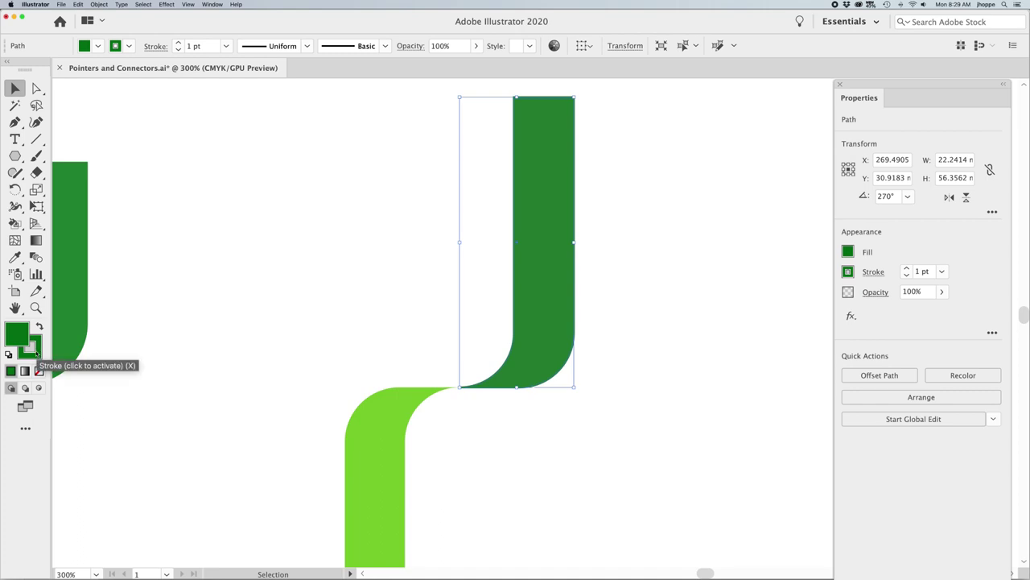
# Increase the dark green band's stroke to 5 pt
pyautogui.click(179, 42)
pyautogui.click(179, 43)
pyautogui.click(178, 43)
pyautogui.click(179, 43)
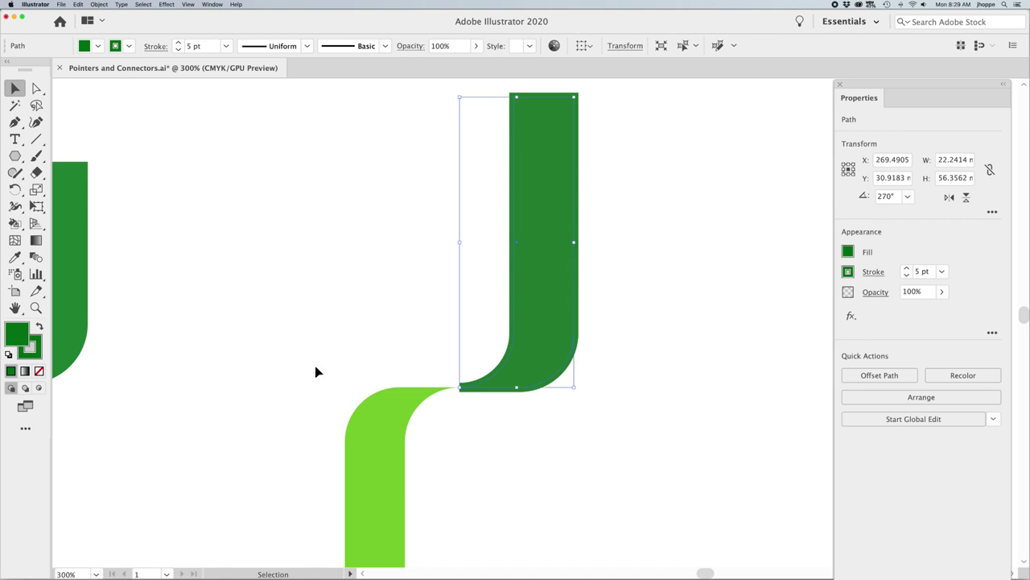
# Give the light green band a 5 pt stroke in the same light green as its fill
pyautogui.click(380, 470)
pyautogui.moveTo(26, 343); pyautogui.dragTo(35, 352)
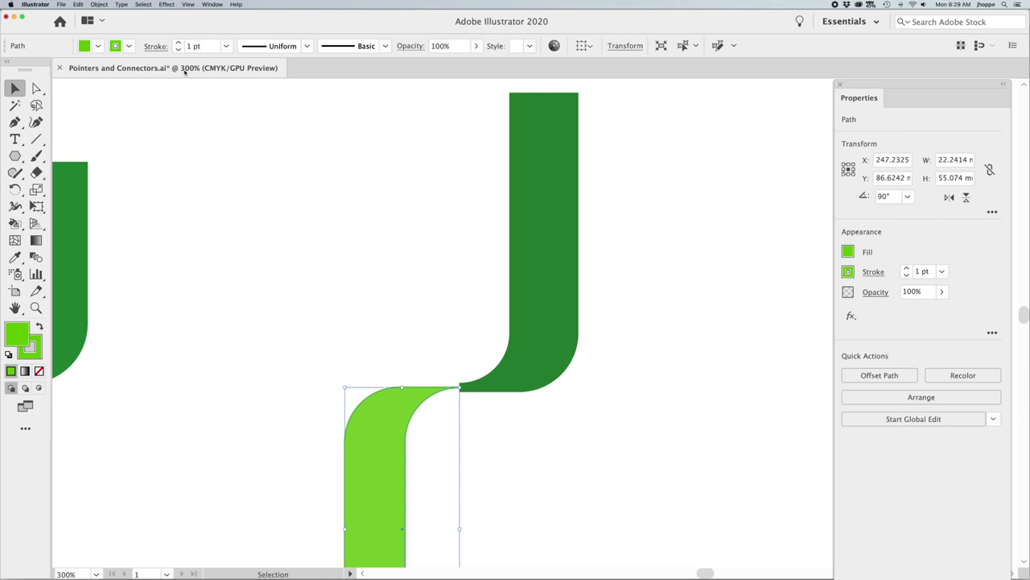
pyautogui.click(179, 42)
pyautogui.click(179, 42)
pyautogui.click(179, 42)
pyautogui.click(179, 43)
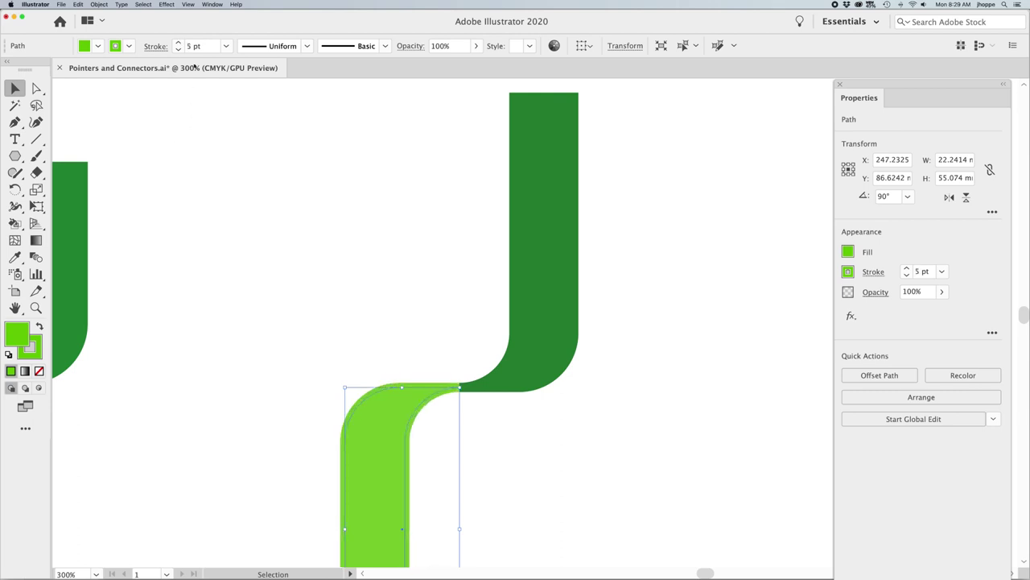
# Move the dark green band horizontally away from the light green band, leaving a gap of about 10 mm between their tips
pyautogui.click(455, 283)
pyautogui.moveTo(540, 353); pyautogui.dragTo(595, 353)
pyautogui.click(559, 444)
pyautogui.moveTo(401, 360); pyautogui.dragTo(591, 437)
pyautogui.click(529, 411)
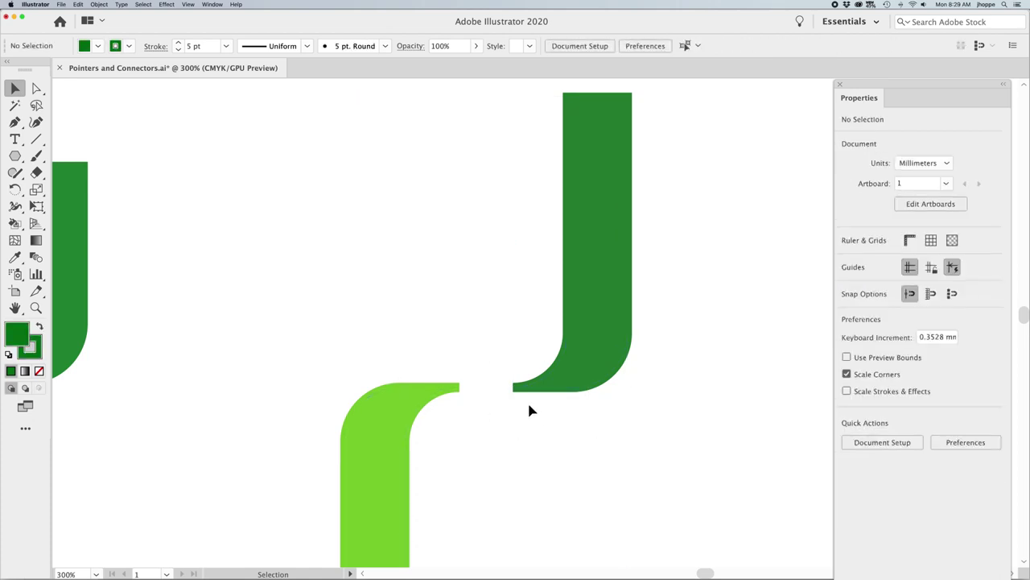
# Draw a horizontal line about 11.3 mm long with a 5 pt dark green stroke and place it across the gap between the tips
pyautogui.scroll(5, 530, 409)
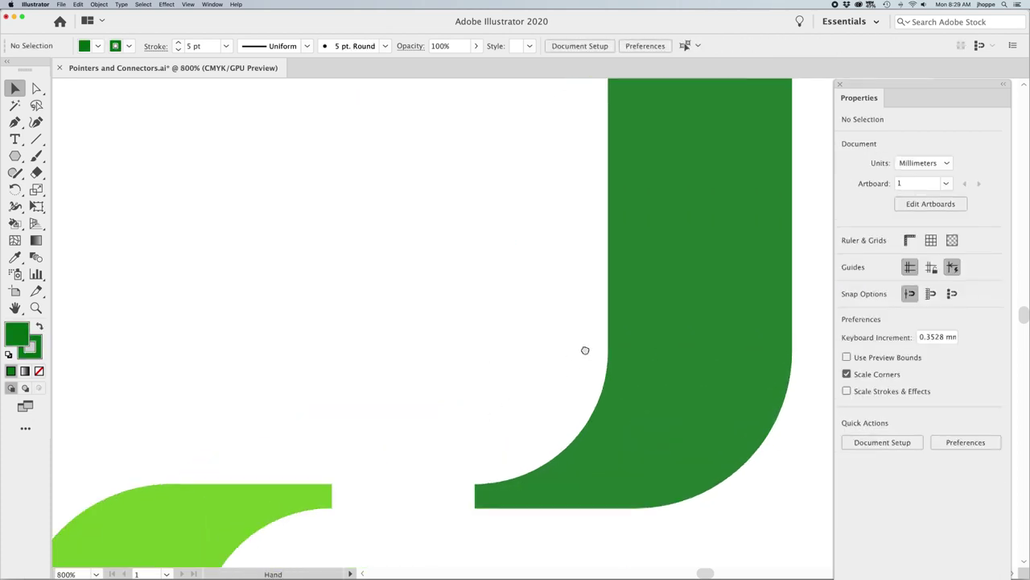
pyautogui.moveTo(586, 350); pyautogui.dragTo(726, 173)
pyautogui.click(741, 301)
pyautogui.moveTo(557, 387); pyautogui.dragTo(529, 386)
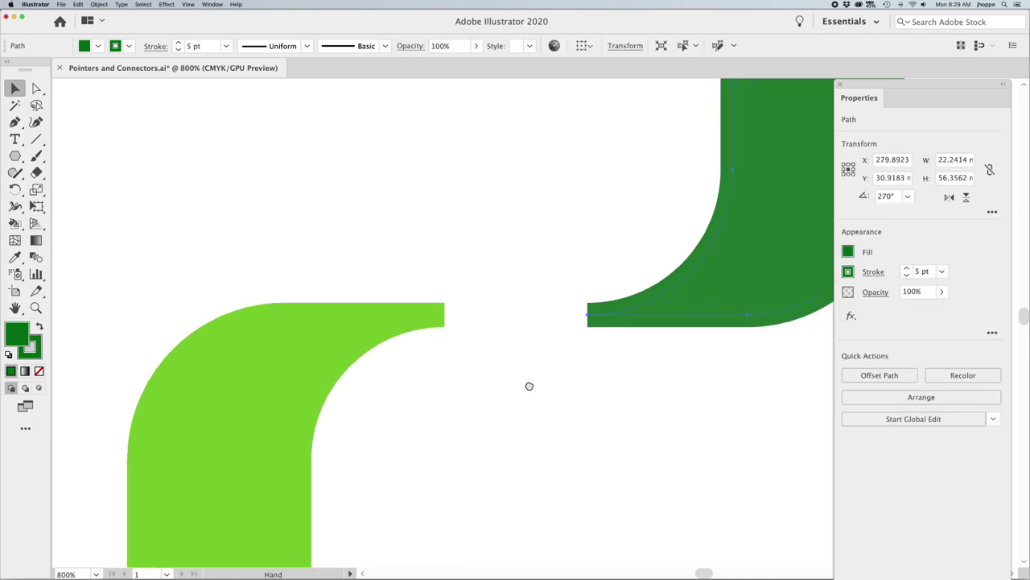
pyautogui.press('\\')
pyautogui.moveTo(409, 384); pyautogui.dragTo(562, 384)
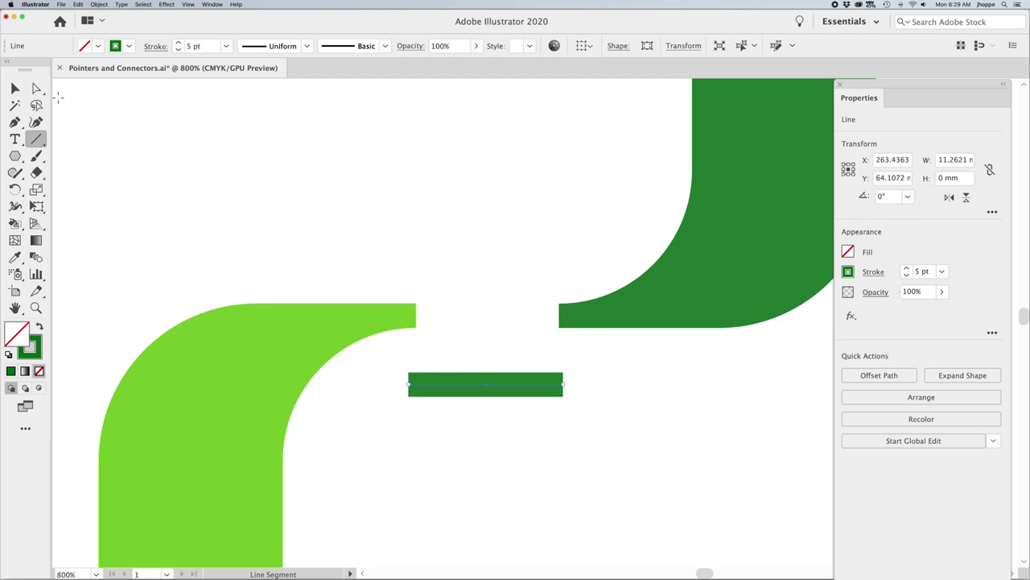
pyautogui.click(14, 88)
pyautogui.moveTo(515, 389); pyautogui.dragTo(518, 320)
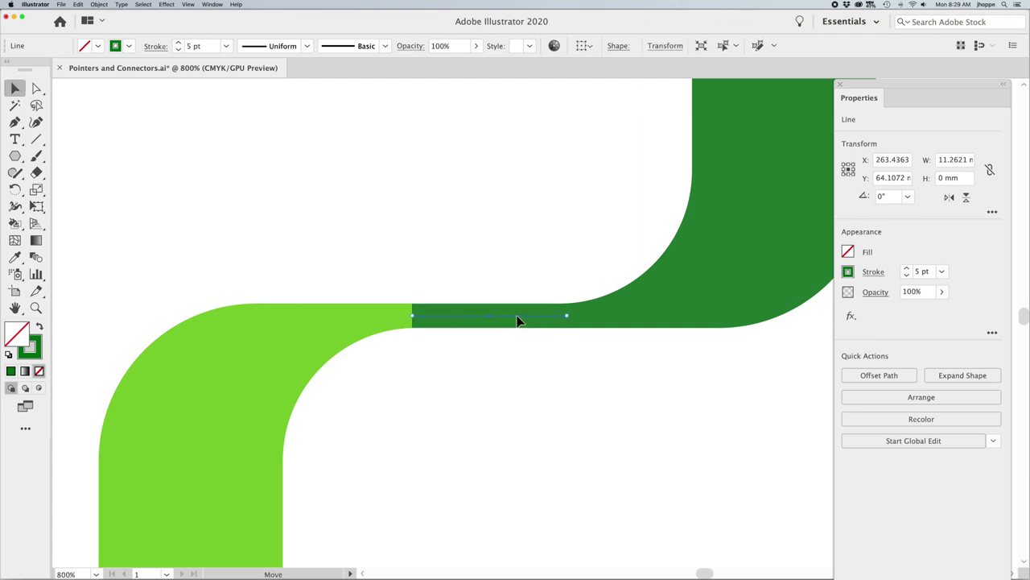
# Expand the connecting line's fill and stroke into a filled shape below the gap and fit it back between the two tips
pyautogui.click(511, 266)
pyautogui.click(523, 320)
pyautogui.moveTo(524, 320); pyautogui.dragTo(526, 384)
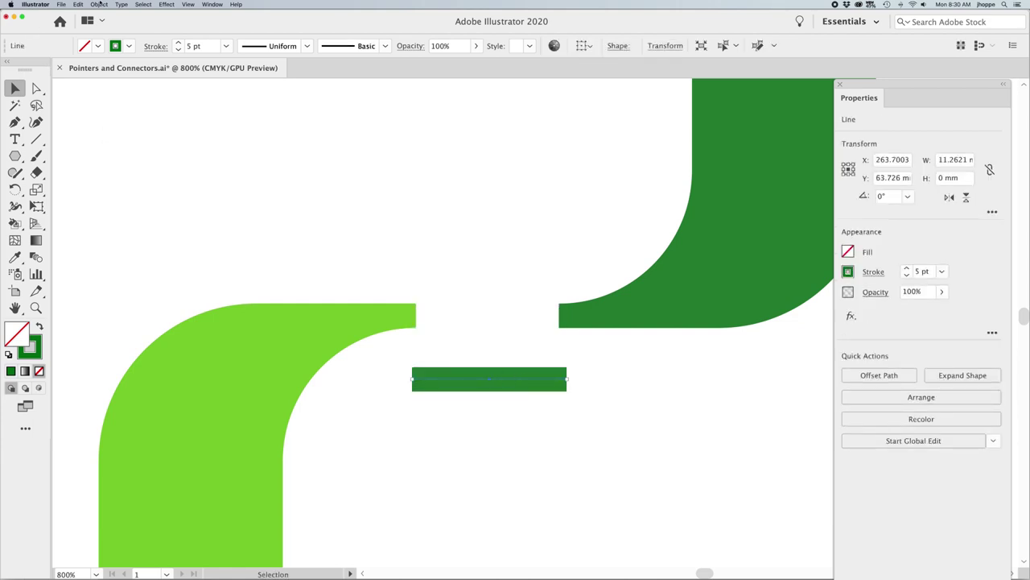
pyautogui.click(98, 4)
pyautogui.click(115, 93)
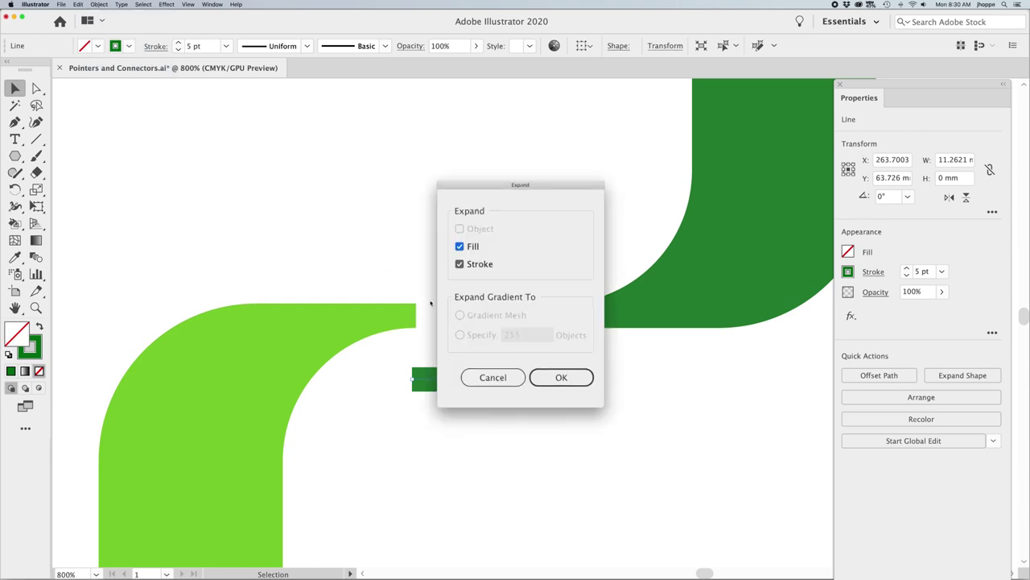
pyautogui.click(561, 377)
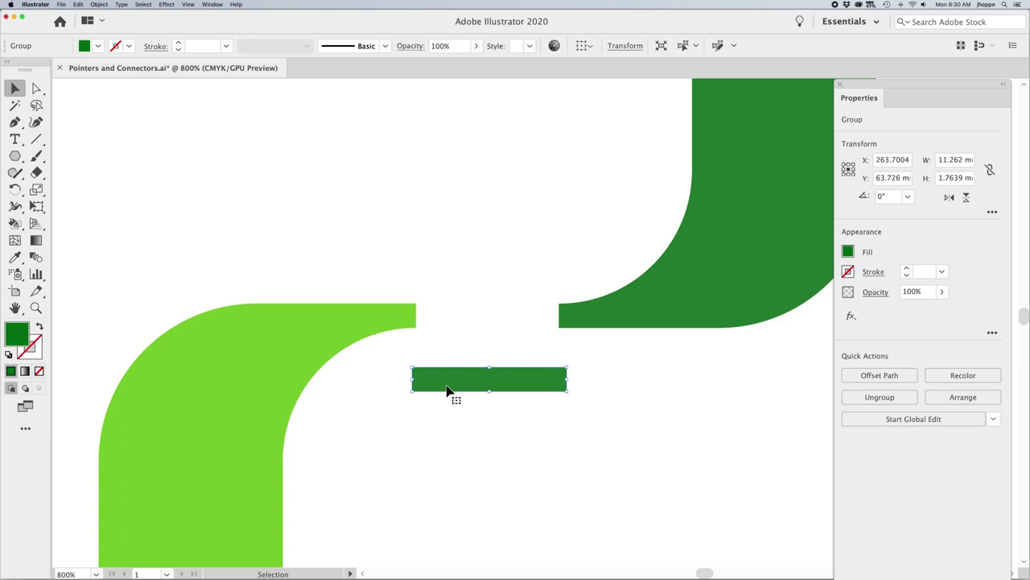
pyautogui.click(448, 339)
pyautogui.moveTo(442, 390); pyautogui.dragTo(435, 324)
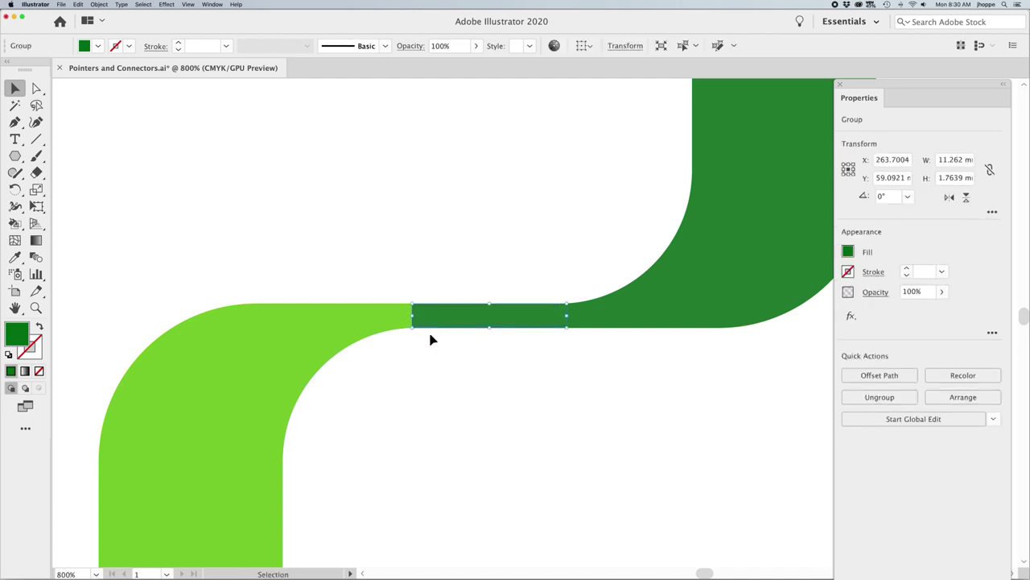
# Fill the connecting bar with a linear gradient from white to the dark green, replacing the black stop with dark green at 100%
pyautogui.click(214, 4)
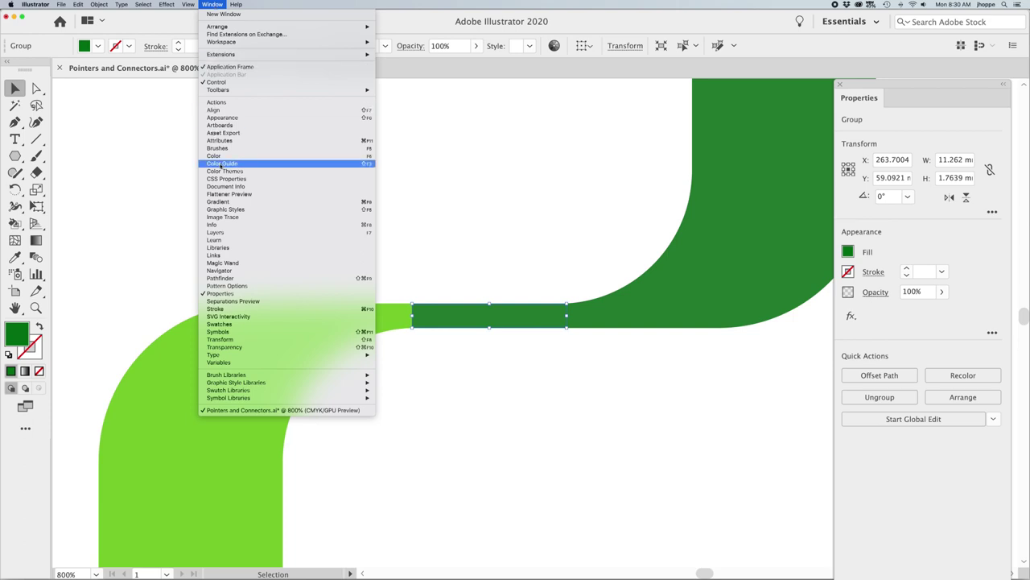
pyautogui.click(219, 201)
pyautogui.moveTo(568, 236); pyautogui.dragTo(654, 222)
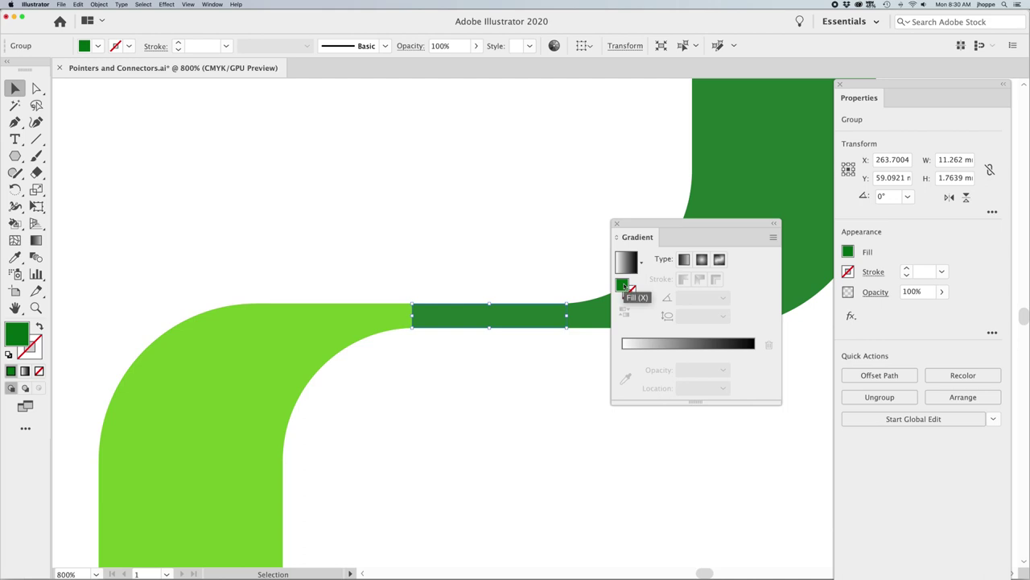
pyautogui.click(725, 352)
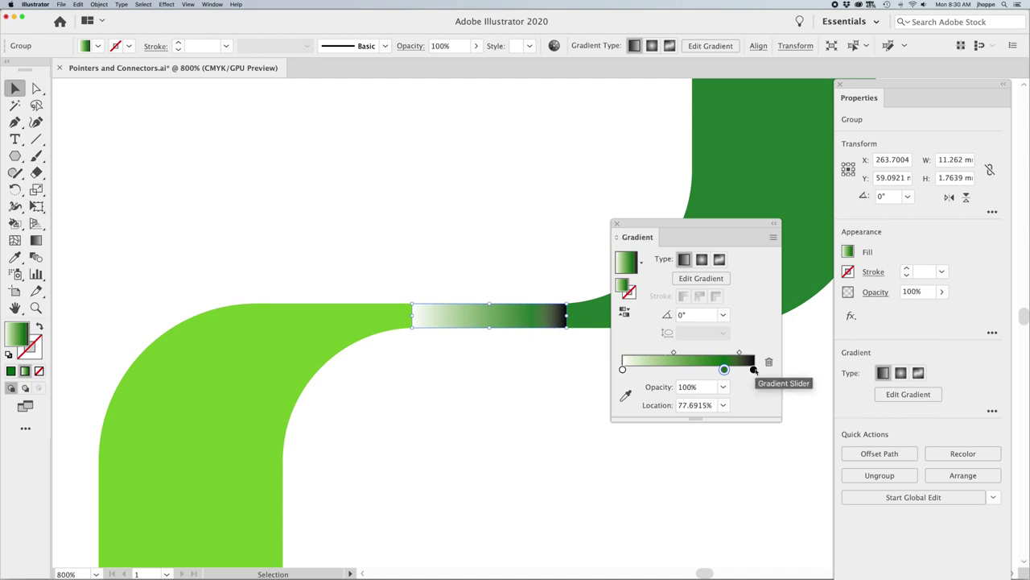
pyautogui.moveTo(754, 369)
pyautogui.mouseDown()
pyautogui.moveTo(757, 389)
pyautogui.moveTo(731, 370)
pyautogui.moveTo(761, 371)
pyautogui.mouseUp()
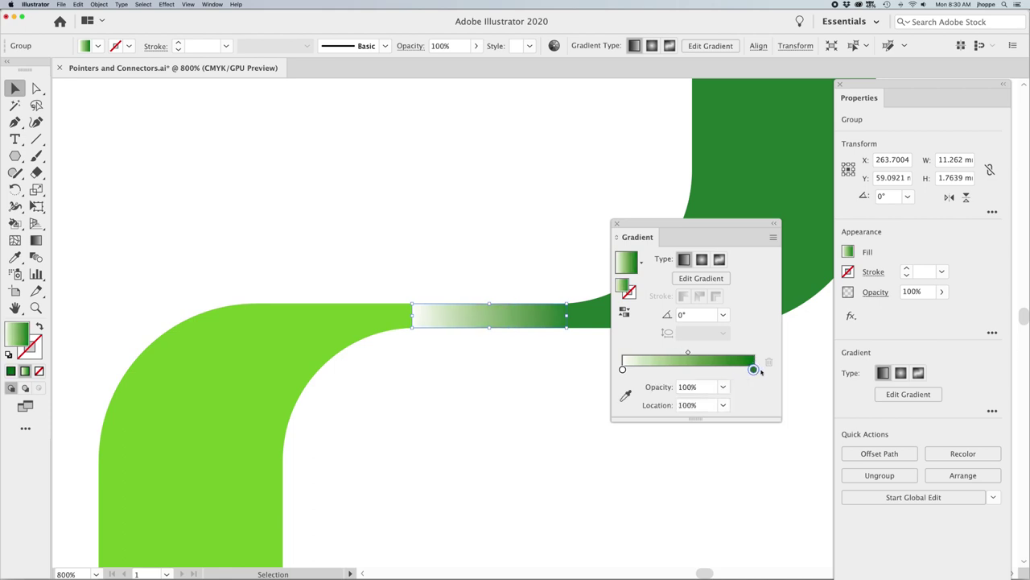
pyautogui.moveTo(659, 225); pyautogui.dragTo(674, 235)
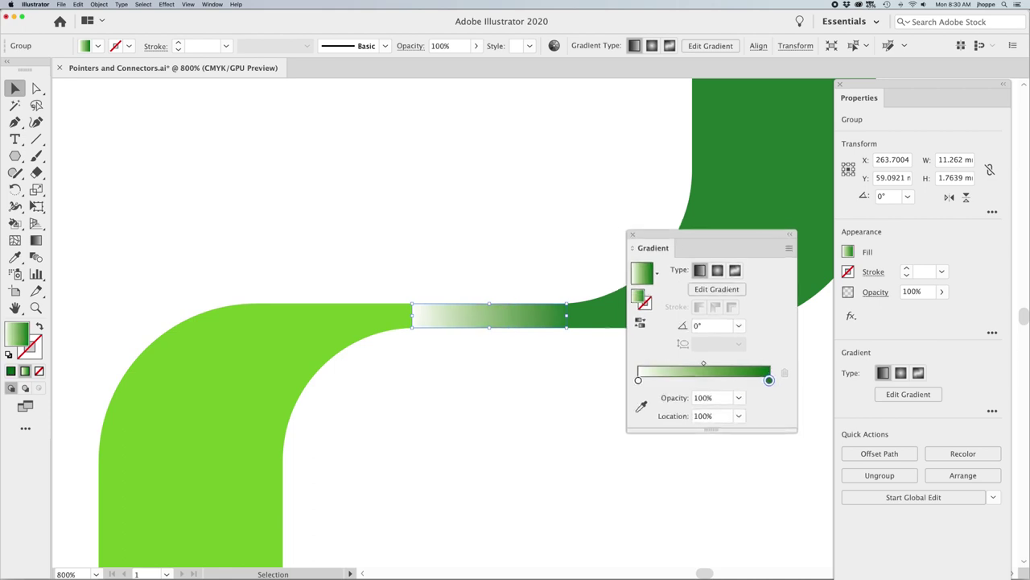
# Recolor the gradient's white start stop with the light green sampled from the light green band
pyautogui.click(638, 380)
pyautogui.doubleClick(638, 380)
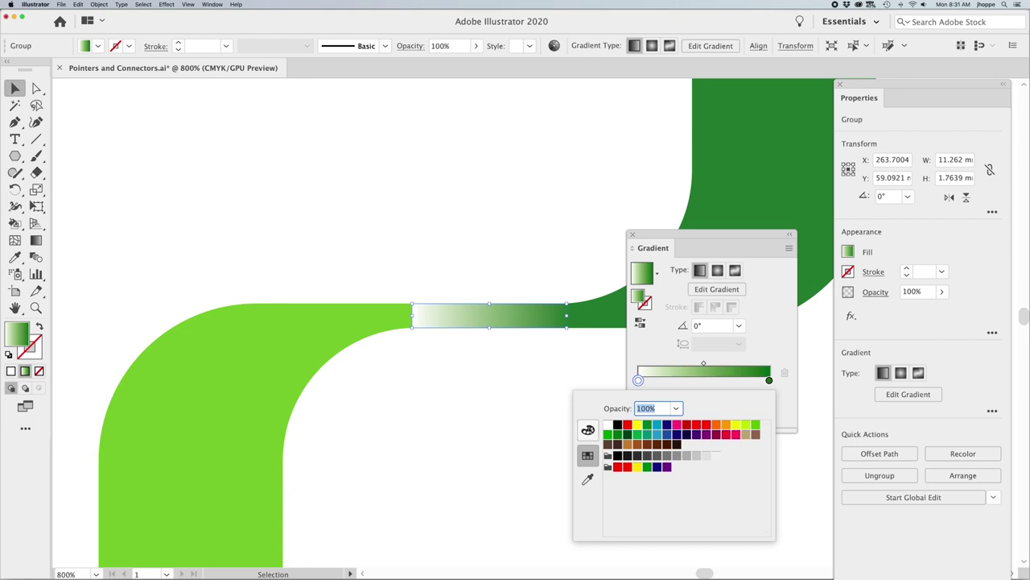
pyautogui.click(587, 429)
pyautogui.click(588, 455)
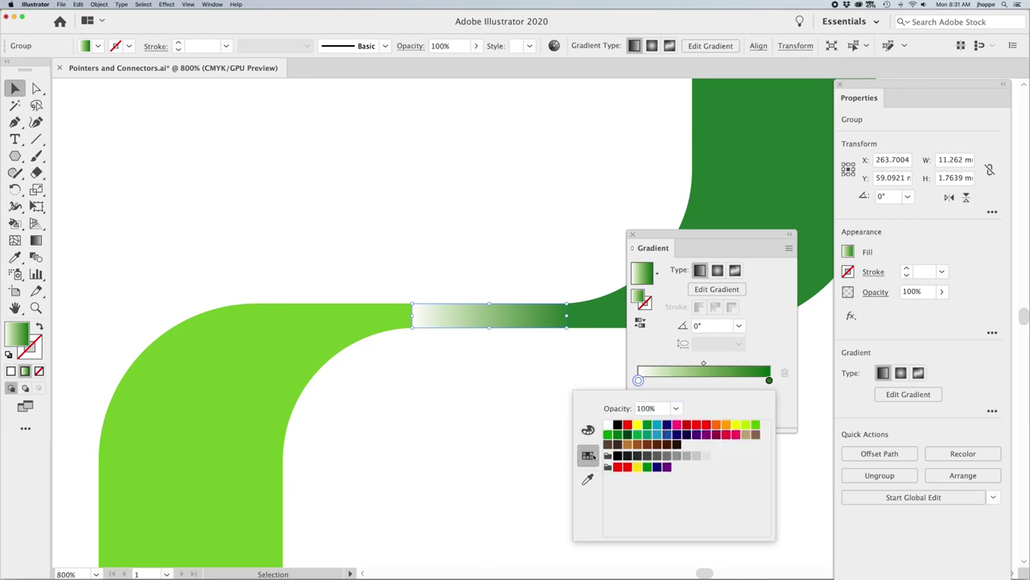
pyautogui.click(588, 479)
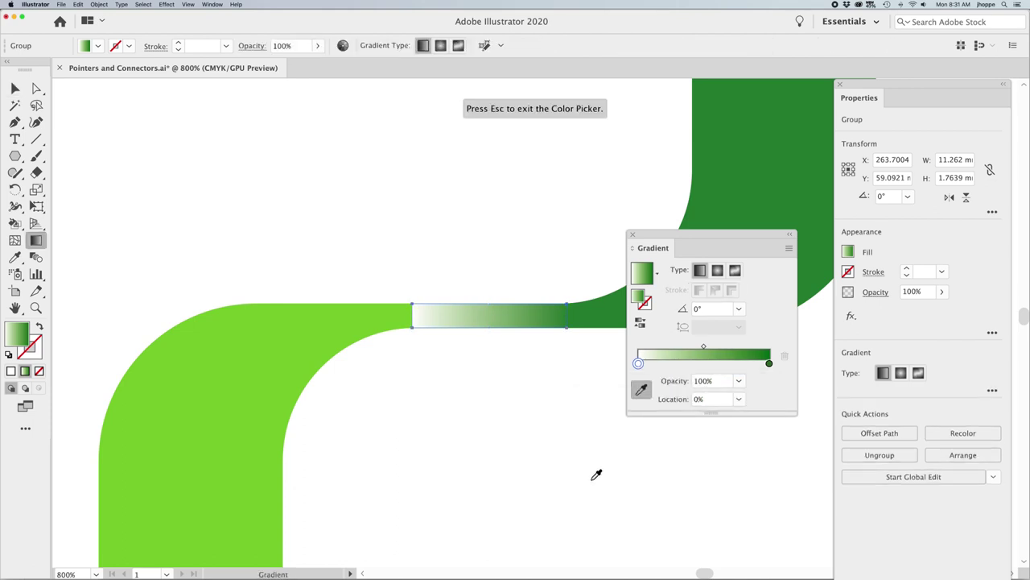
pyautogui.click(379, 313)
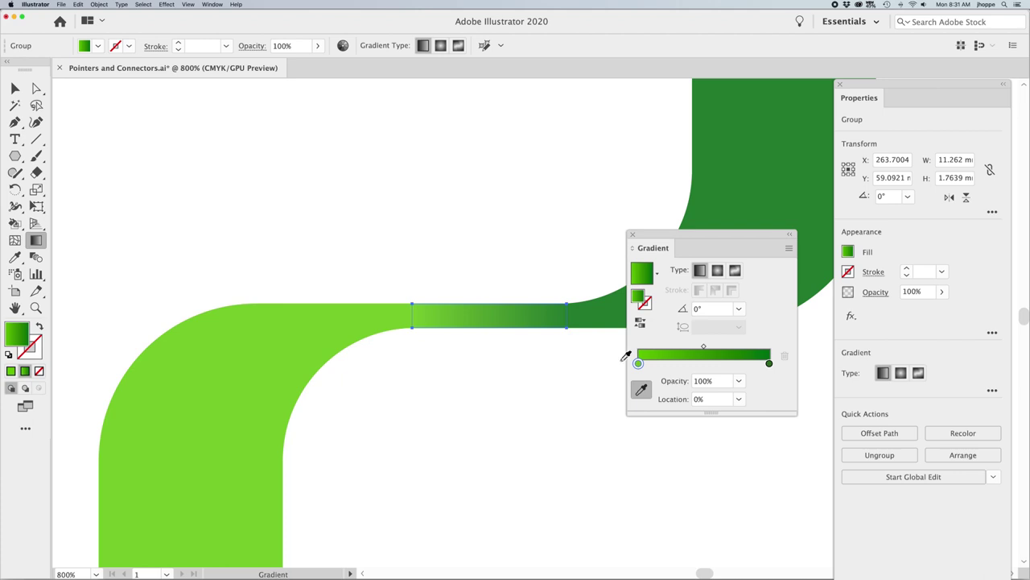
pyautogui.press('v')
pyautogui.click(311, 177)
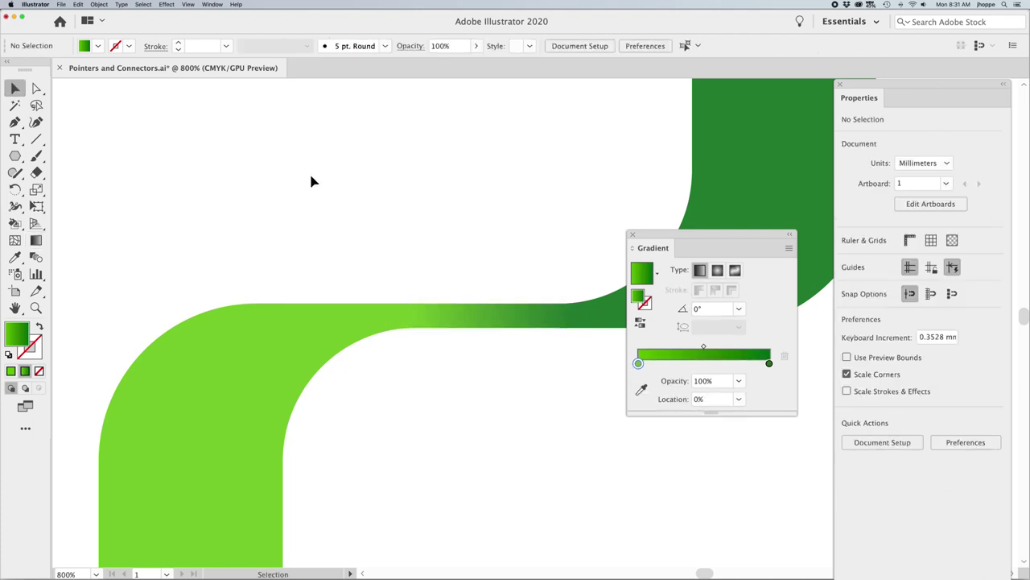
pyautogui.click(632, 233)
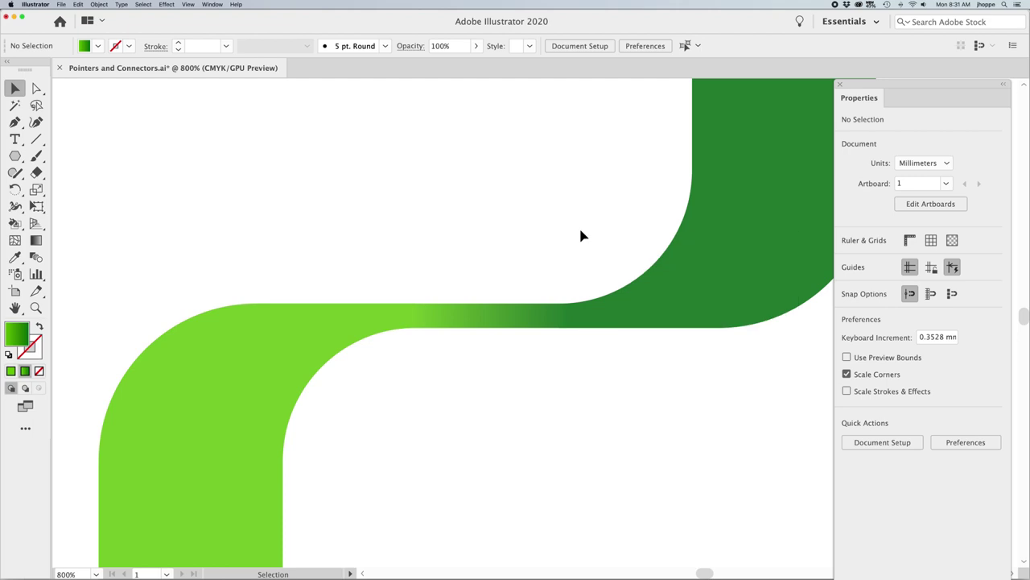
# Move the whole new S-shaped ribbon horizontally closer to the sample S-shaped ribbon
pyautogui.press('super+1')
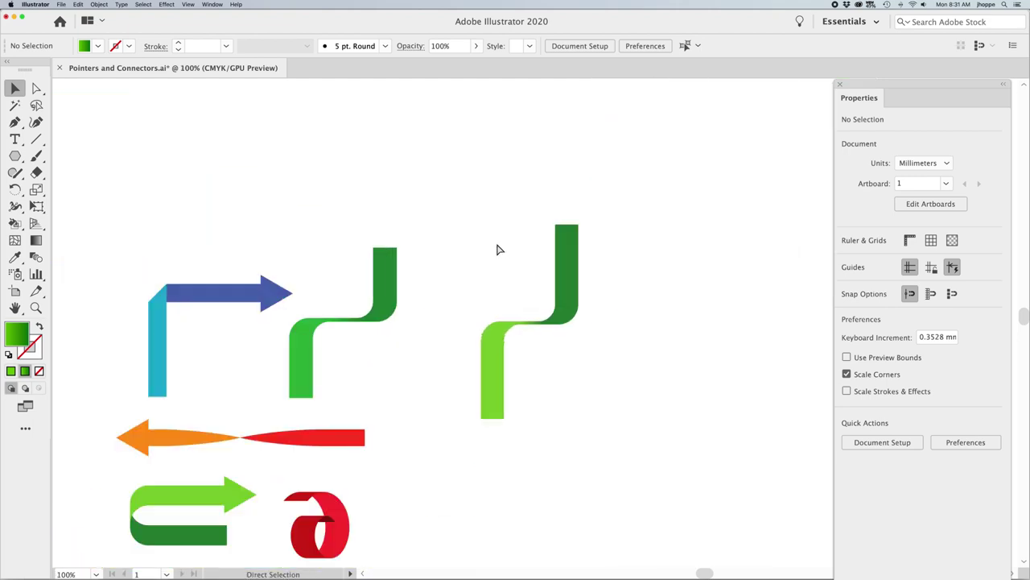
pyautogui.moveTo(510, 223); pyautogui.dragTo(595, 368)
pyautogui.moveTo(561, 315); pyautogui.dragTo(536, 315)
pyautogui.click(622, 330)
pyautogui.scroll(-1, 621, 330)
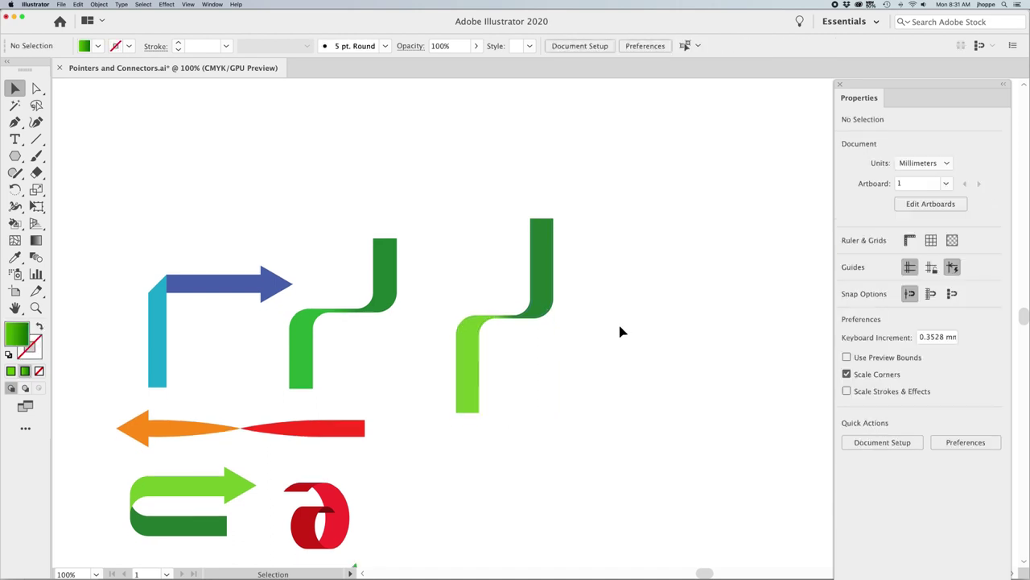
# Delete the newly built S-shaped ribbon beside the sample connectors, keeping the samples
pyautogui.moveTo(442, 301); pyautogui.dragTo(621, 380)
pyautogui.click(621, 380)
pyautogui.scroll(-5, 621, 380)
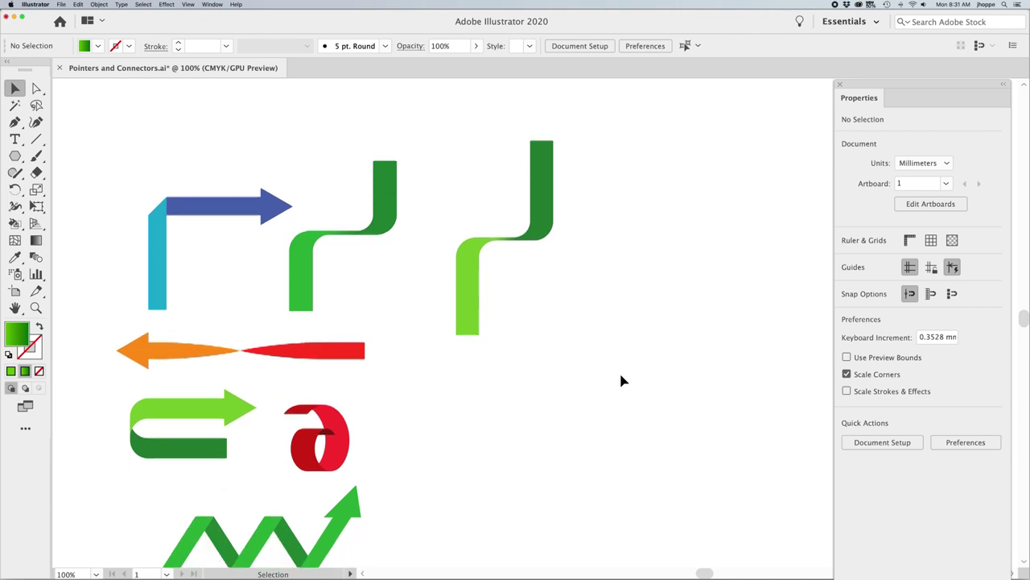
pyautogui.hscroll(-3, 622, 380)
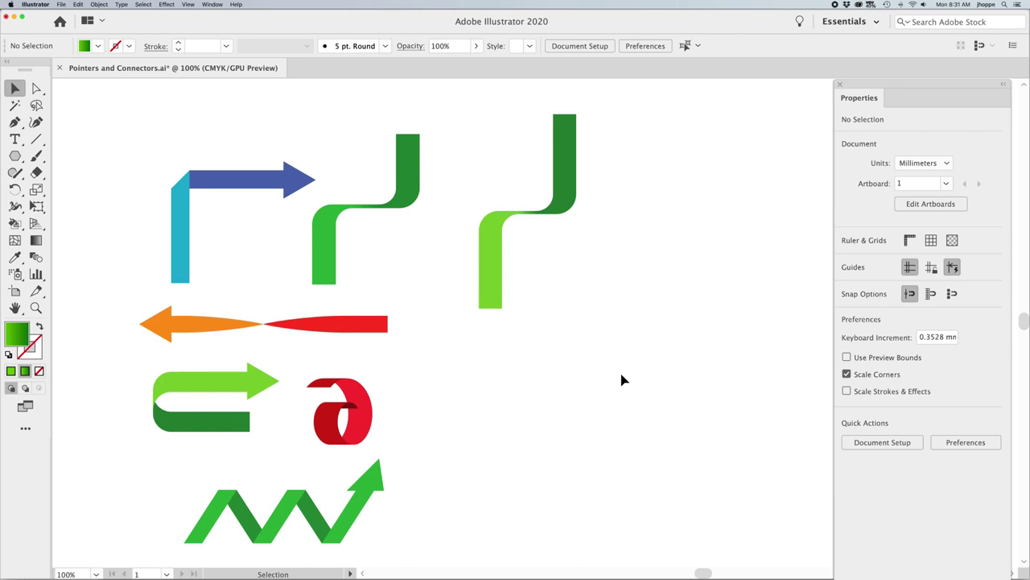
pyautogui.moveTo(483, 160); pyautogui.dragTo(590, 248)
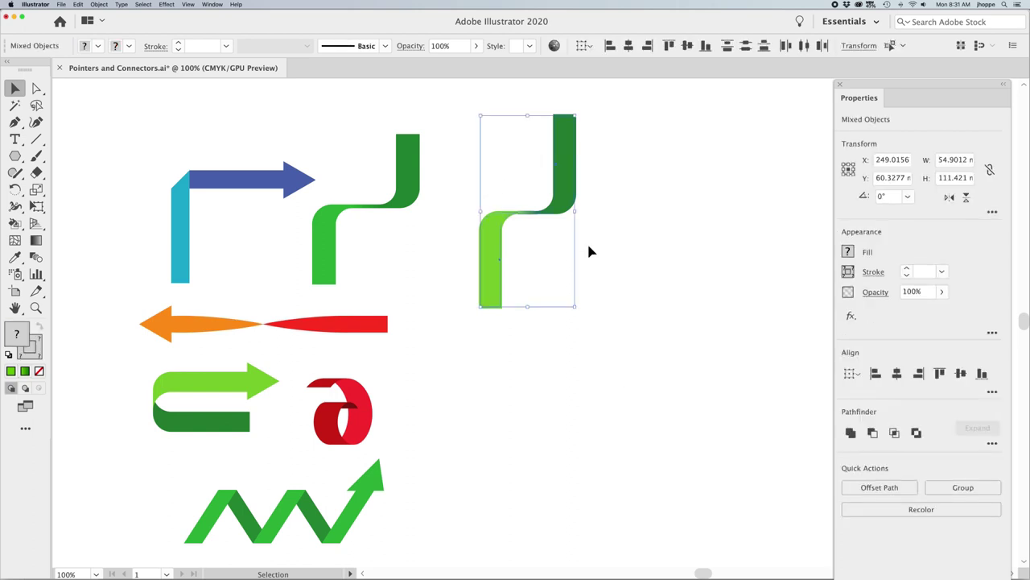
pyautogui.press('Delete')
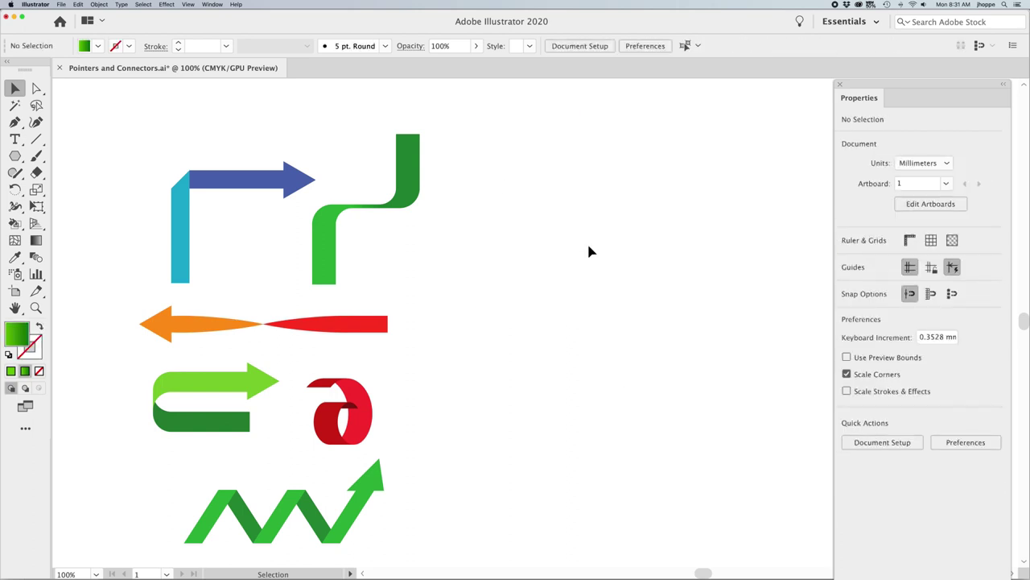